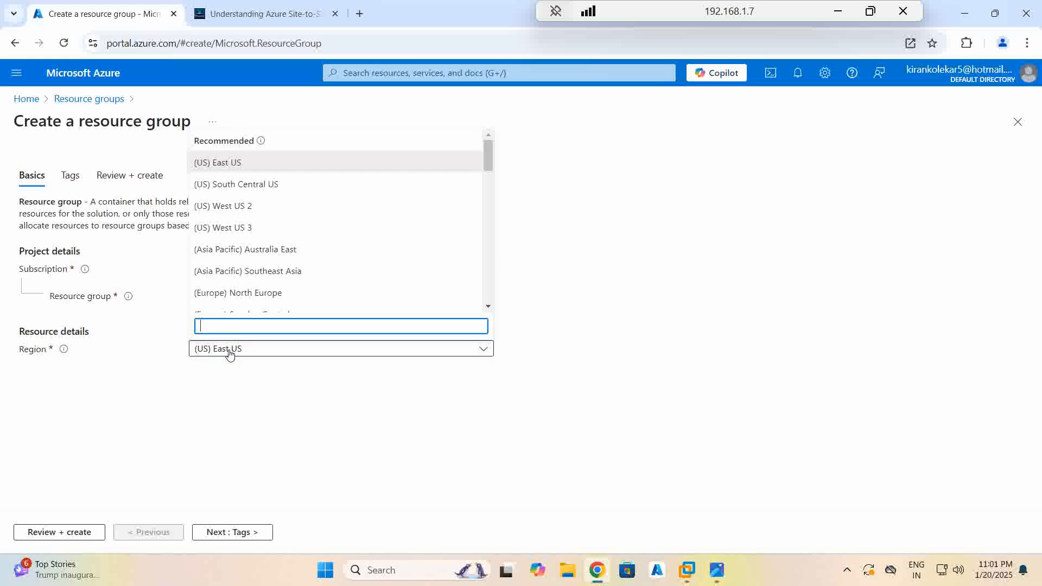
Create resource group Site2SiteVPNLAB01 in (Europe) West Europe and open its overview.
type("west")
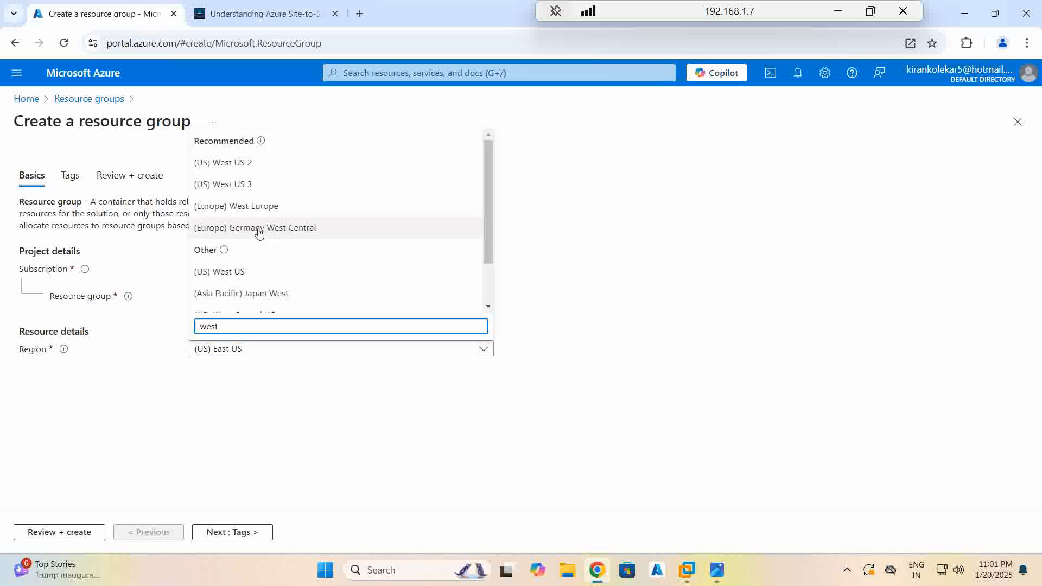
left_click(251, 208)
left_click(59, 532)
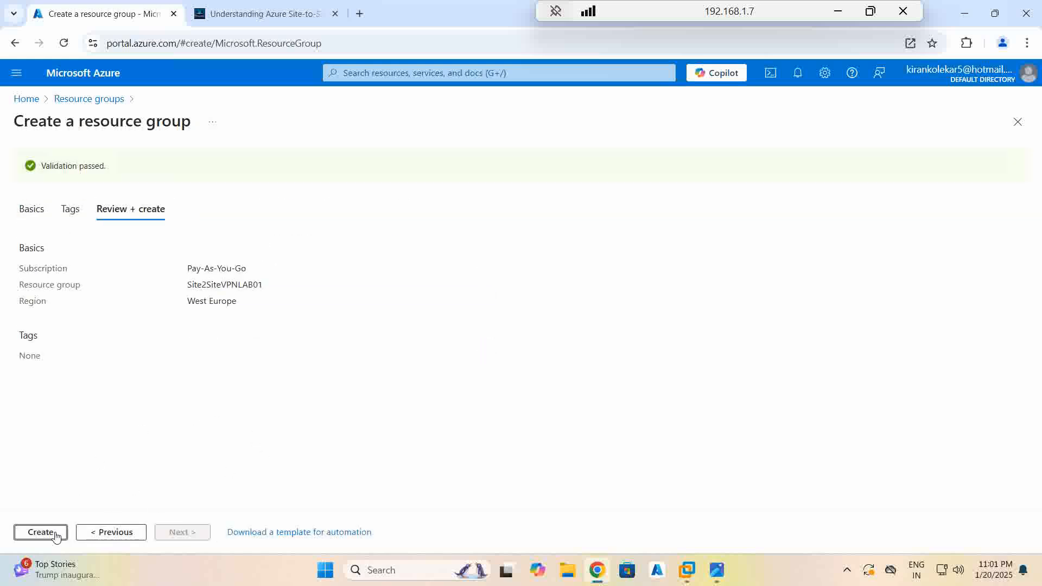
left_click(53, 533)
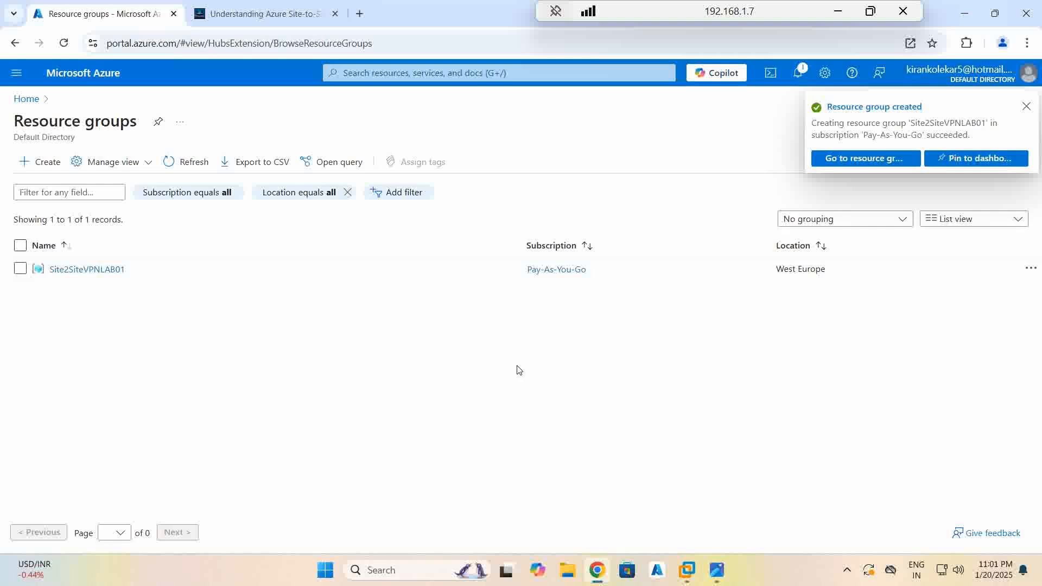
left_click(97, 270)
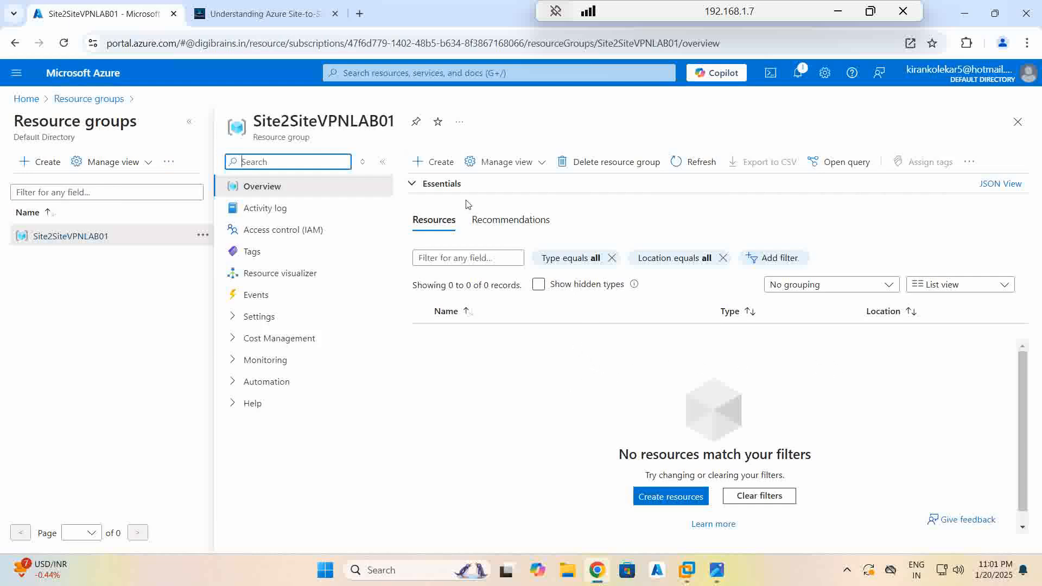
Start creating a new virtual network named VNET01.
left_click(420, 73)
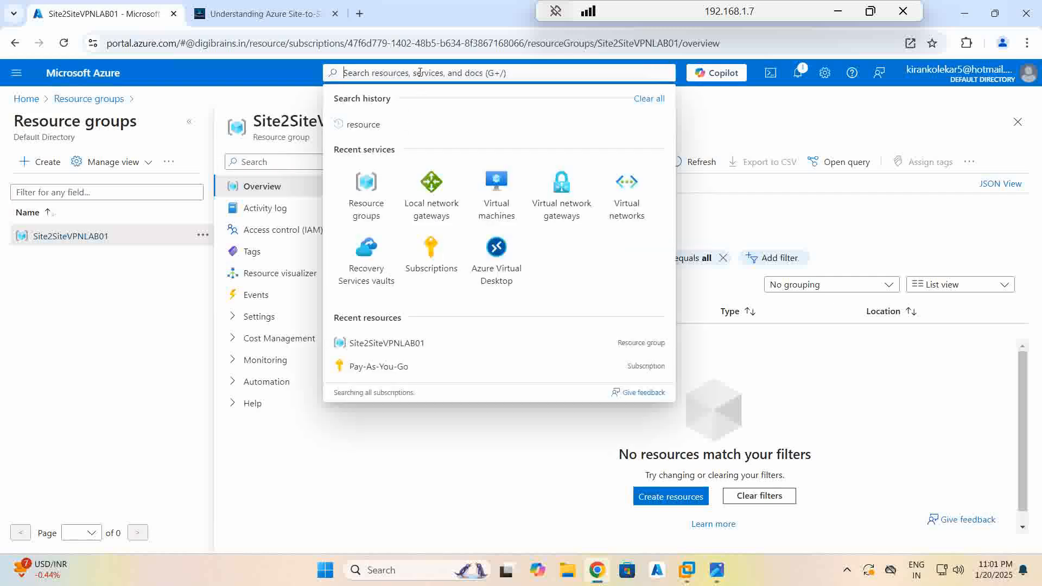
type("virtual network")
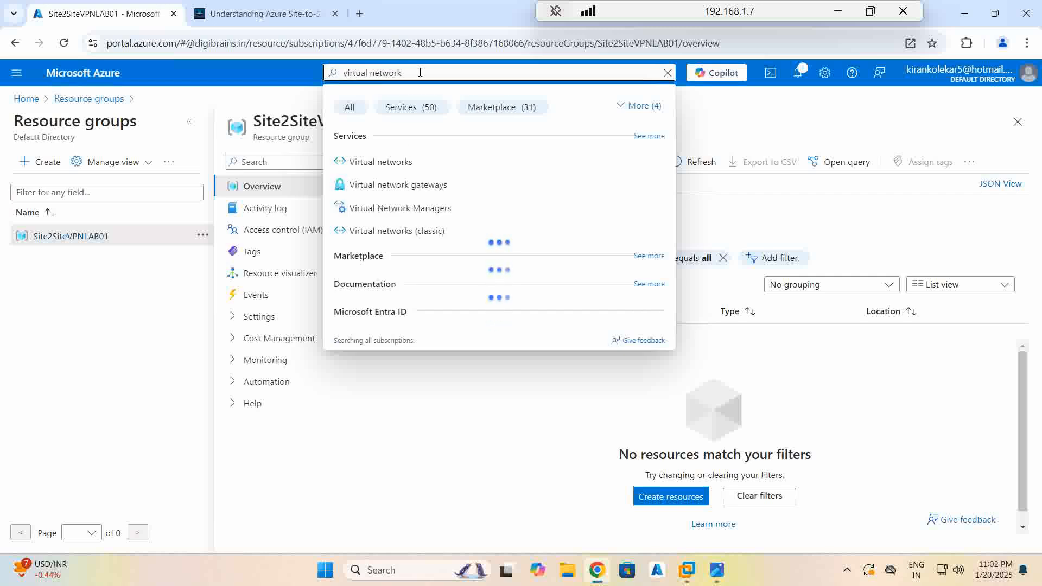
left_click(399, 163)
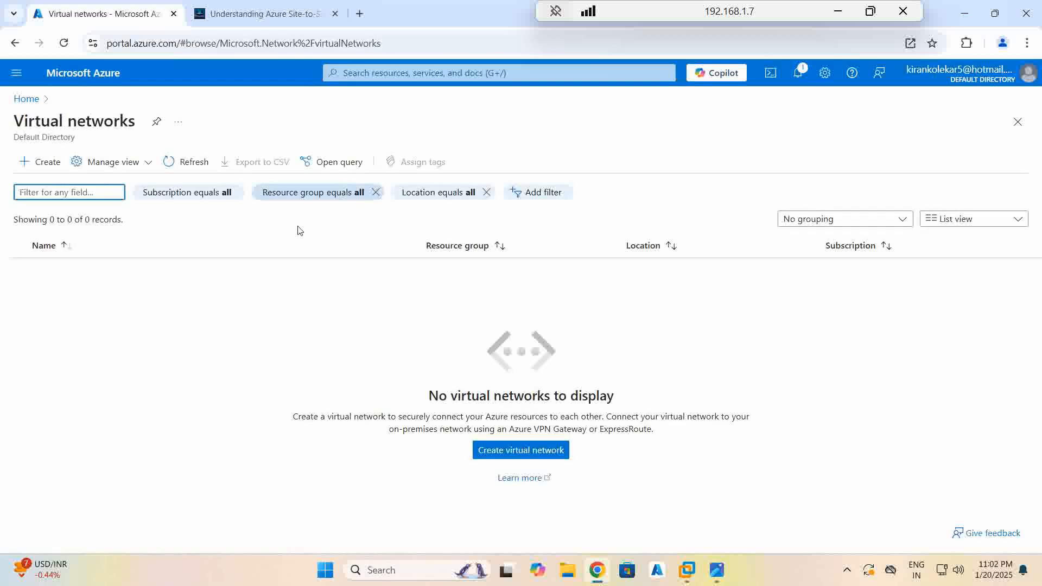
left_click(496, 450)
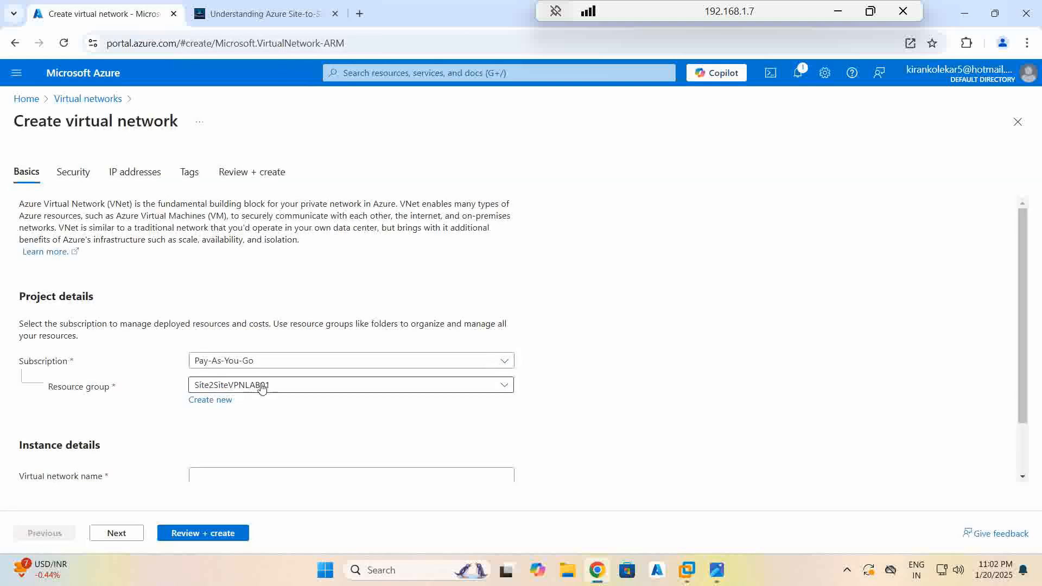
scroll(258, 380, "down", 2)
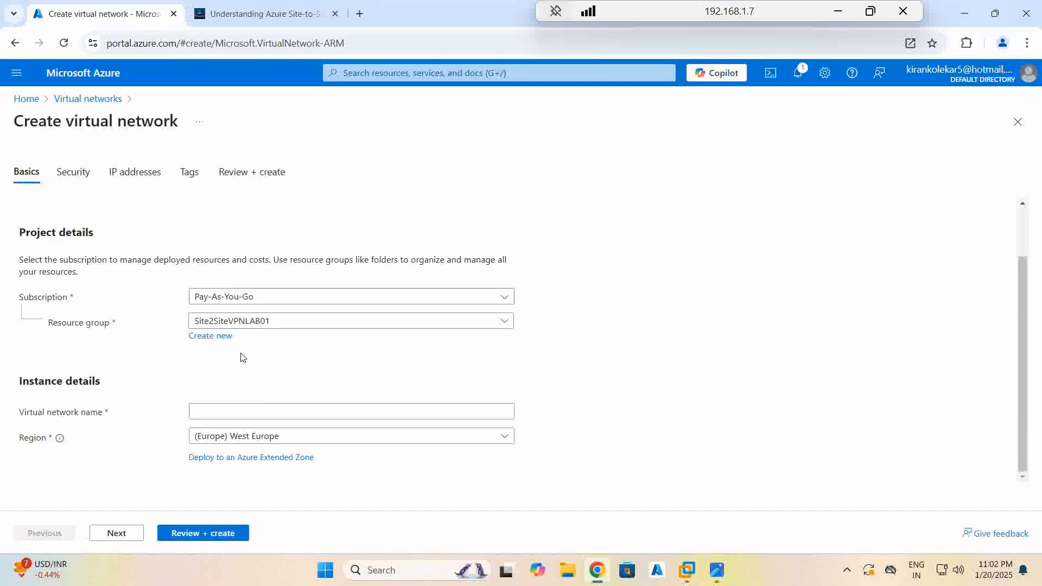
left_click(208, 410)
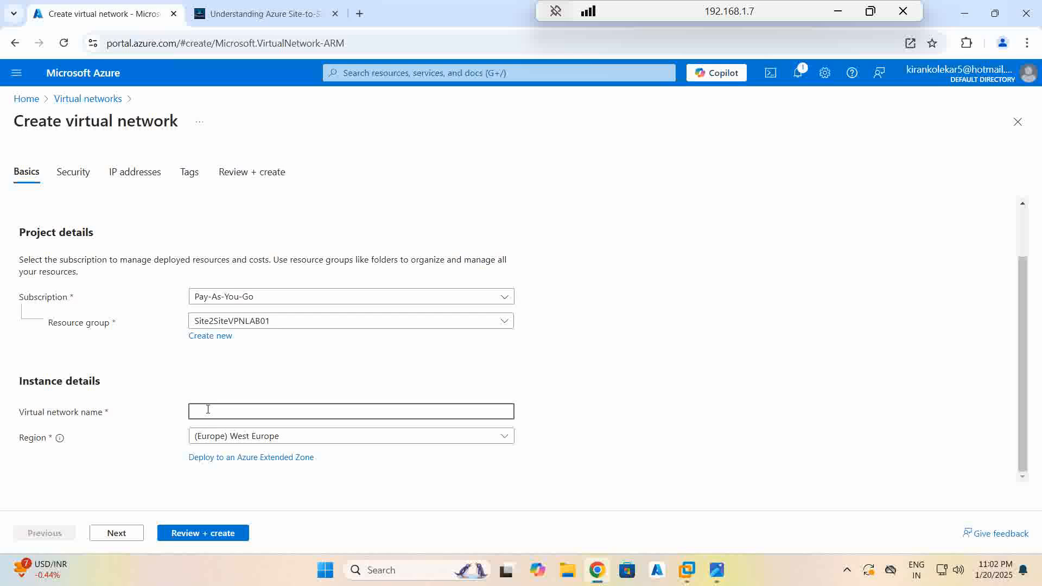
type("VNET01")
Replace the 10.0.0.0 address space with 172.16.0.0/16.
left_click(134, 534)
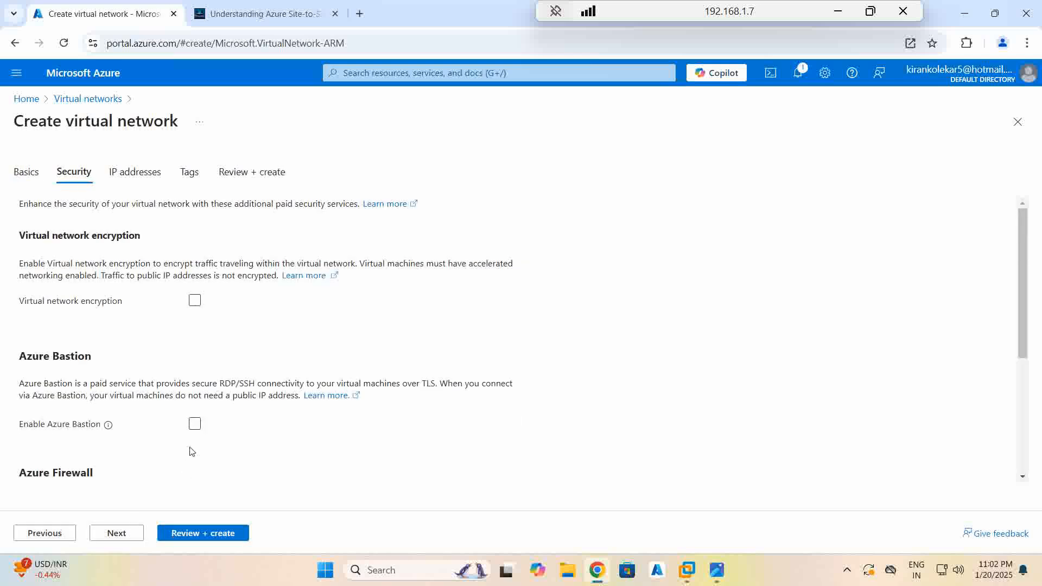
left_click(118, 535)
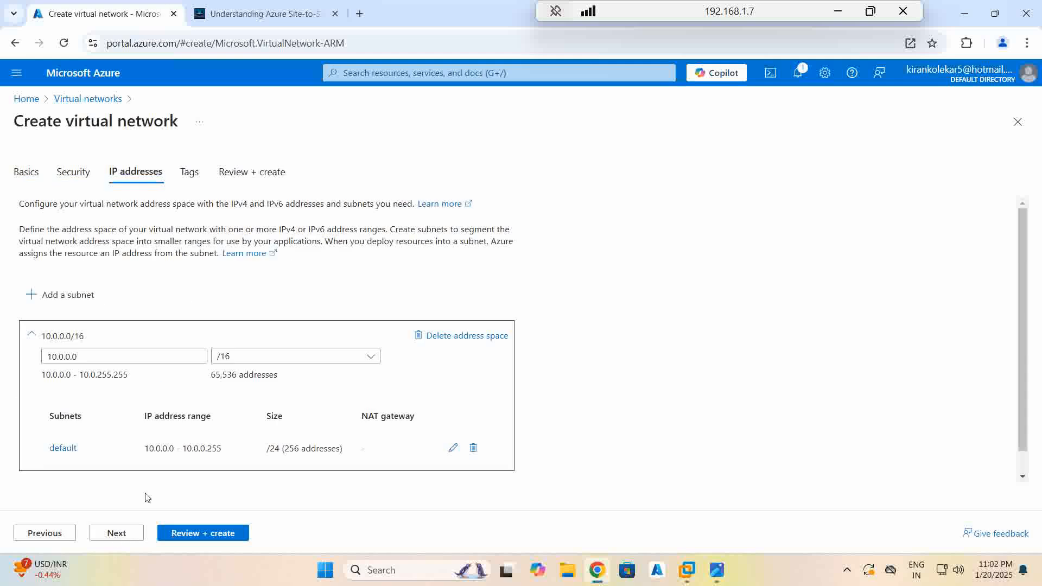
left_click_drag(87, 356, 10, 361)
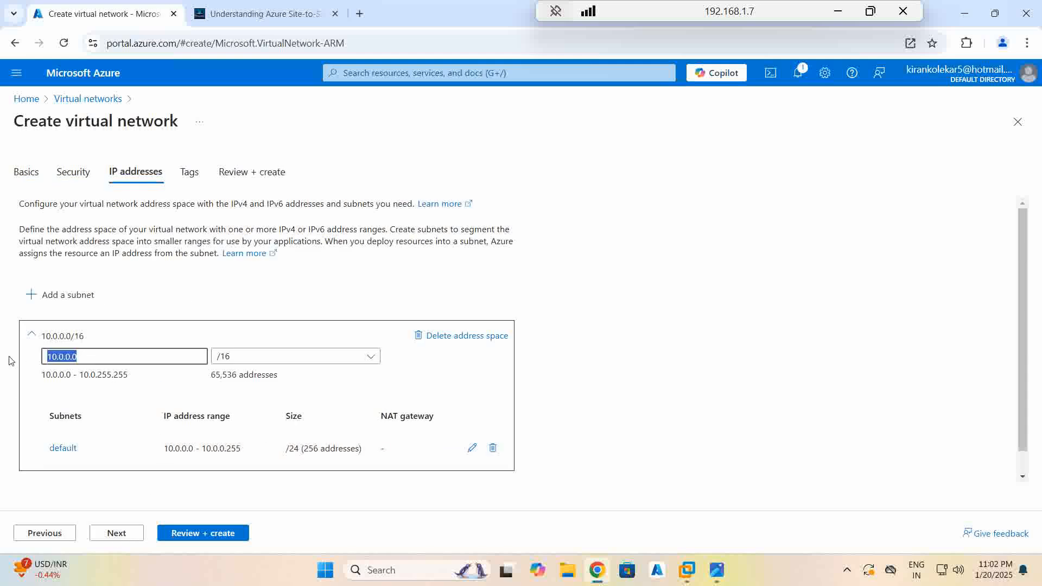
type("172.16")
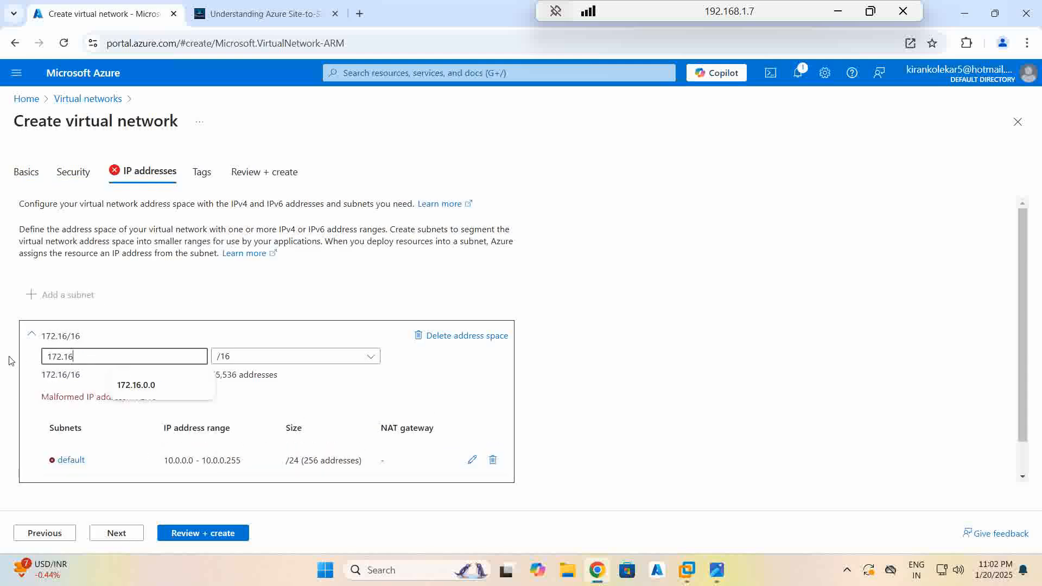
type(".0.0")
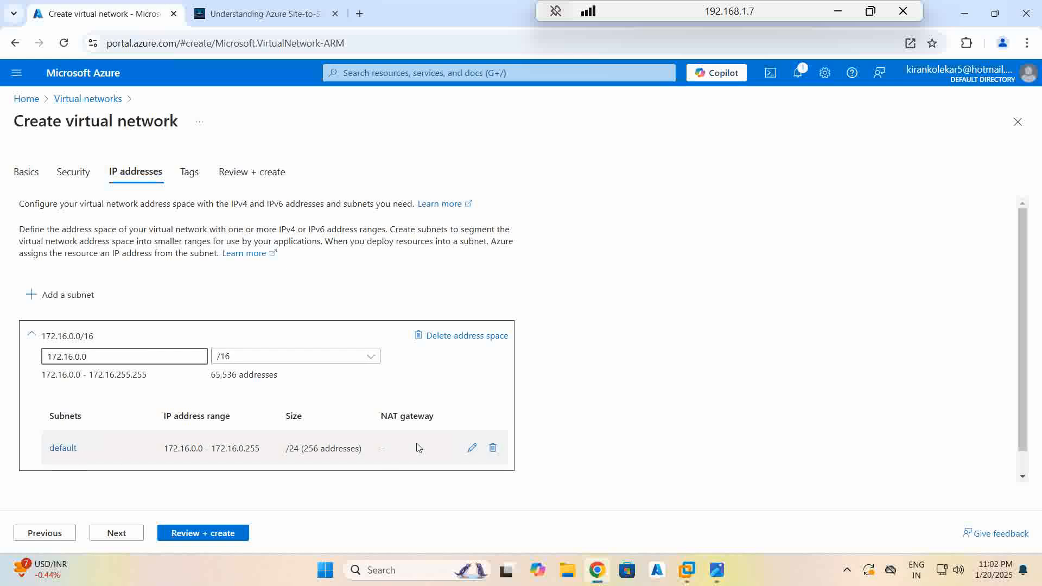
Rename the default subnet to vm-subnet01 and save it.
left_click(470, 450)
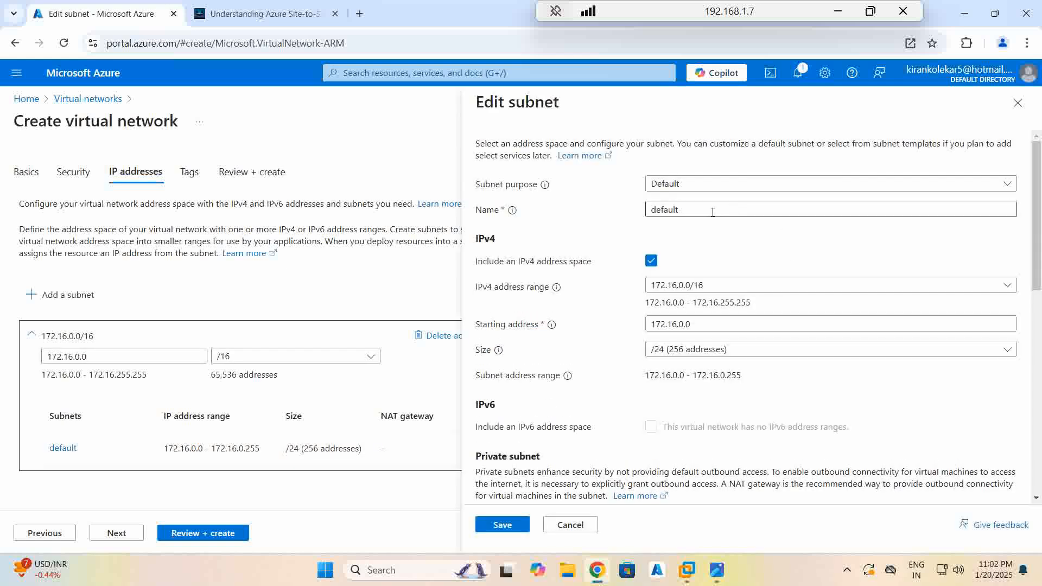
type("v")
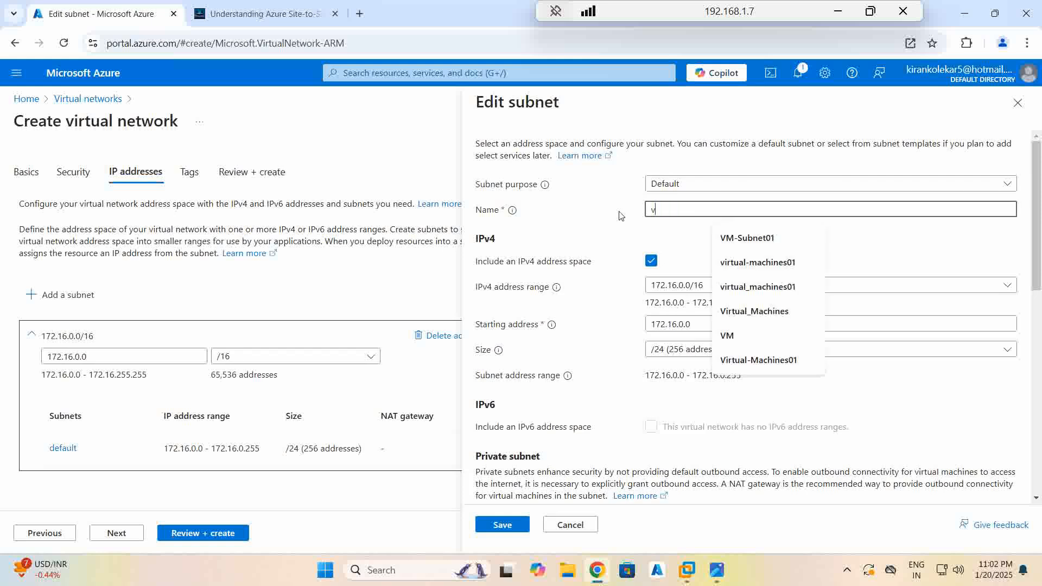
type("m-subnet01")
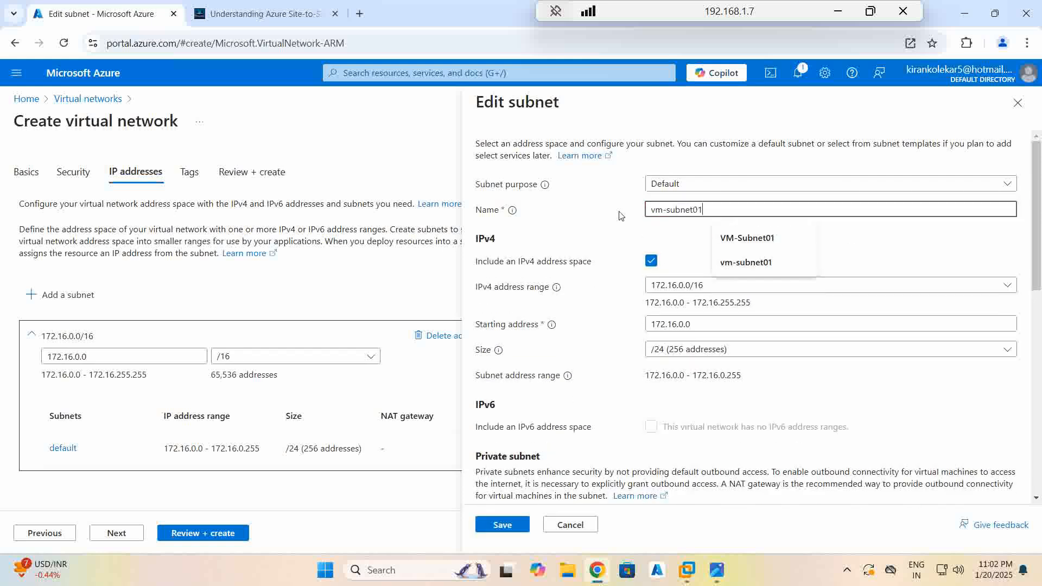
left_click(682, 259)
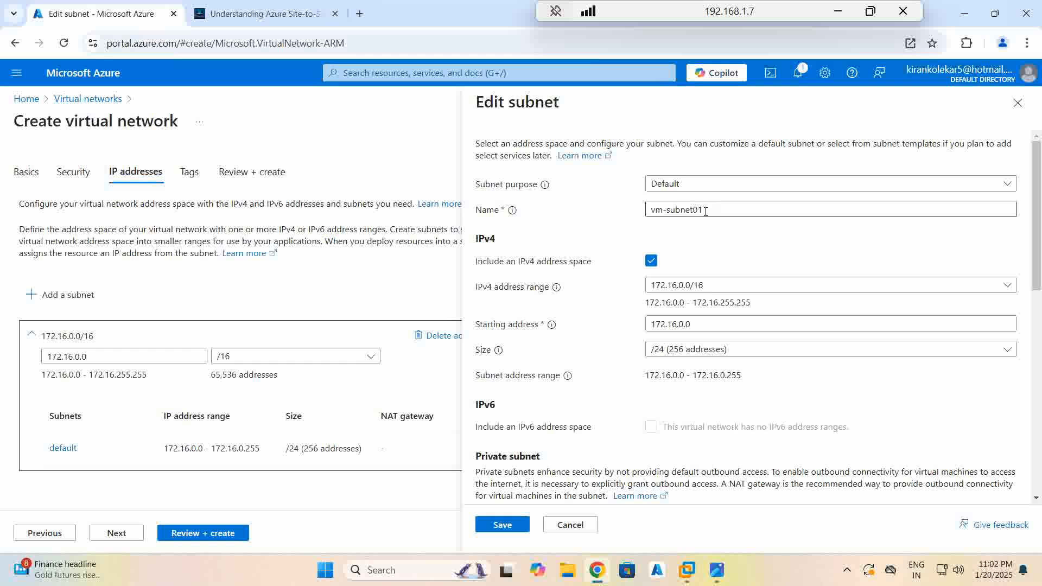
scroll(578, 380, "down", 3)
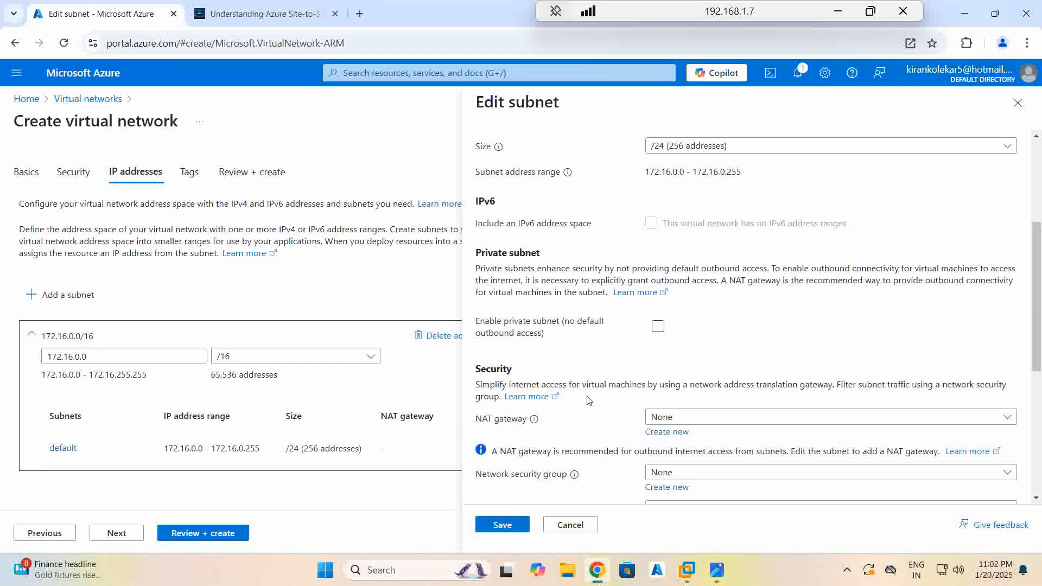
scroll(579, 404, "down", 3)
left_click(501, 524)
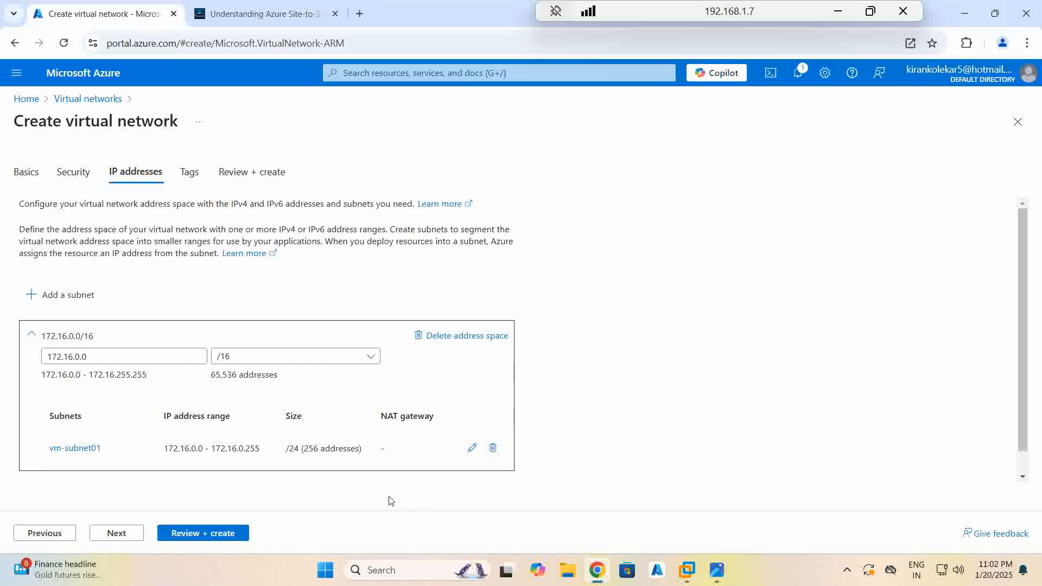
Deploy VNET01 and confirm its Subnets page lists vm-subnet01 at 172.16.0.0/24.
left_click(197, 534)
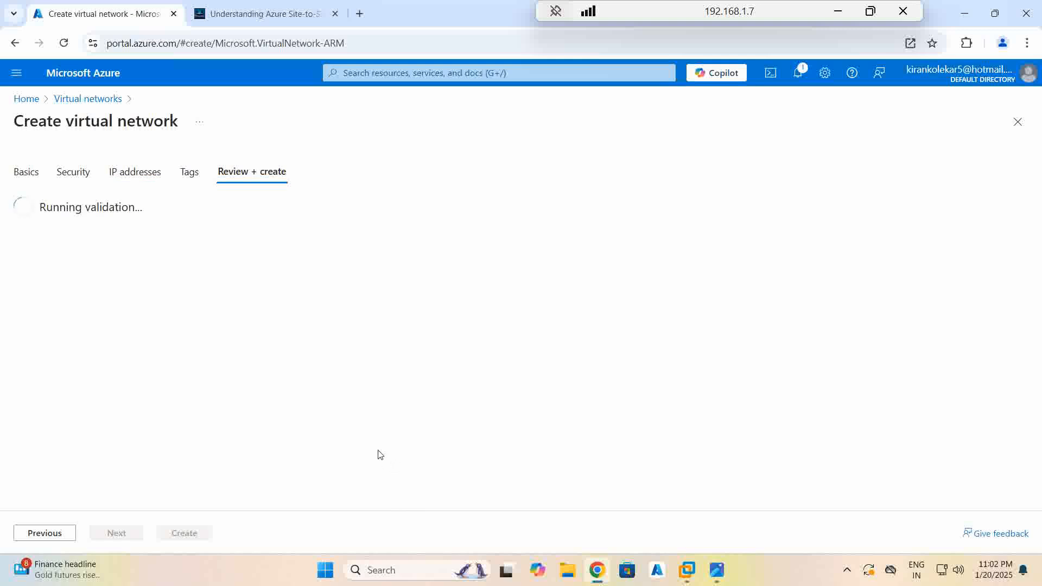
left_click(175, 532)
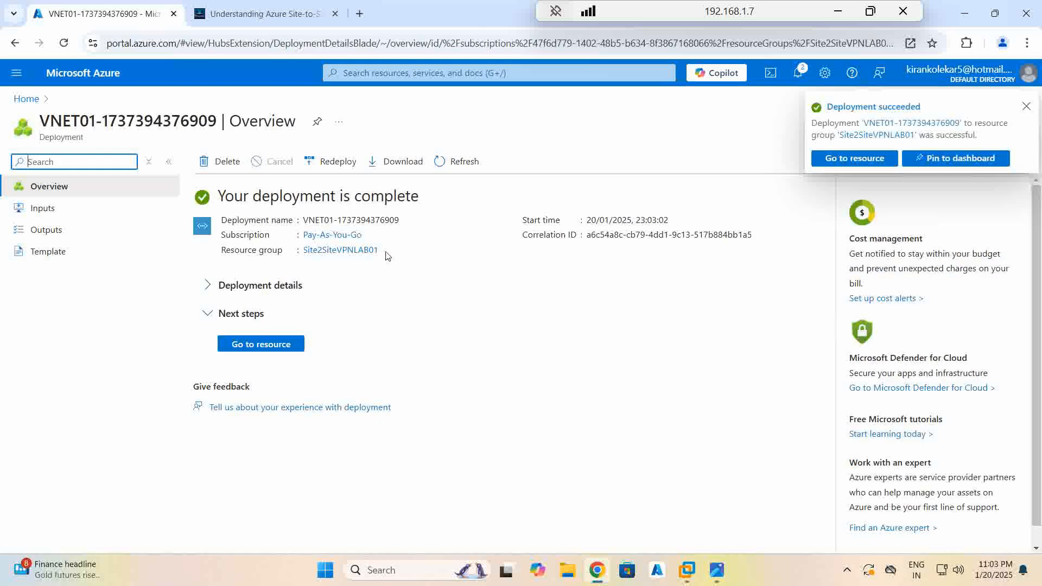
left_click(282, 344)
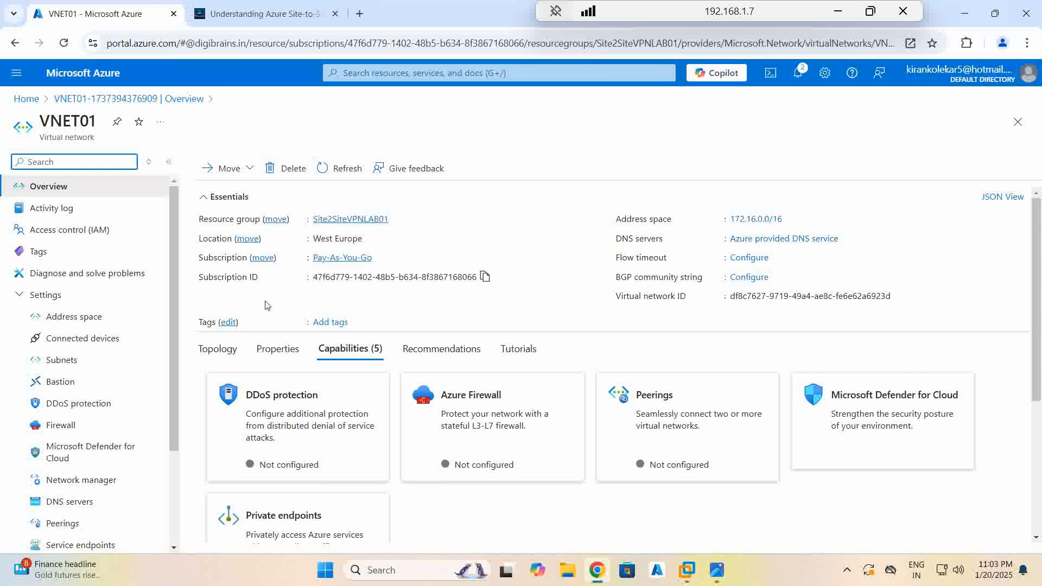
left_click(60, 361)
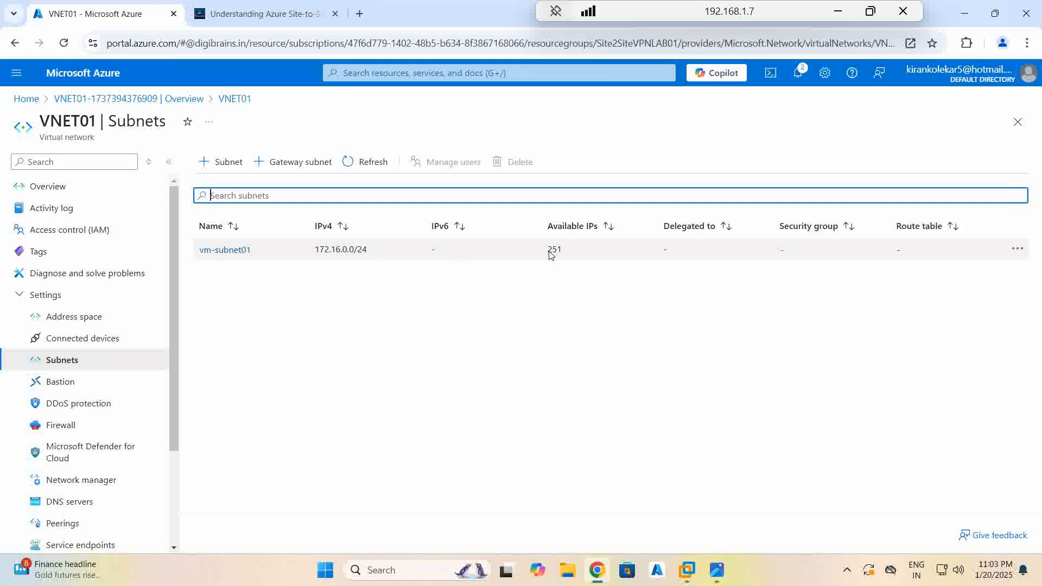
left_click(328, 319)
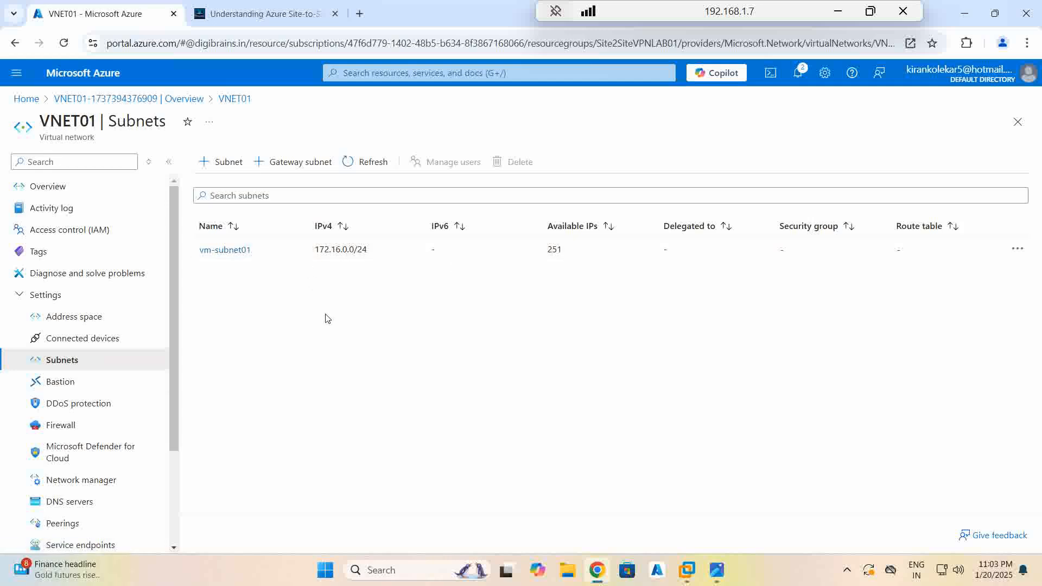
left_click(381, 73)
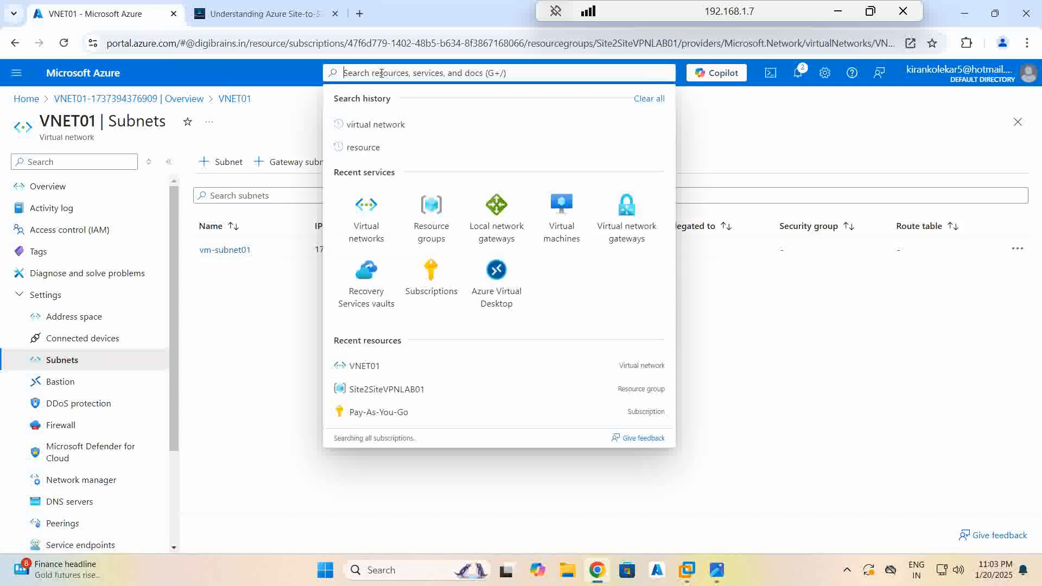
Start a new virtual machine named VM01 in resource group Site2SiteVPNLAB01.
type("virtual machine")
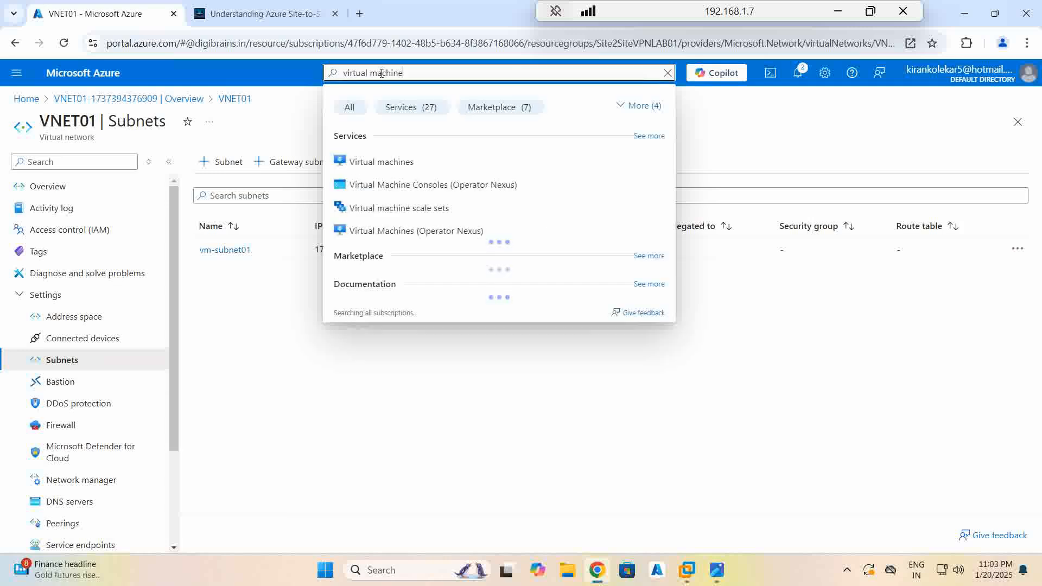
left_click(384, 161)
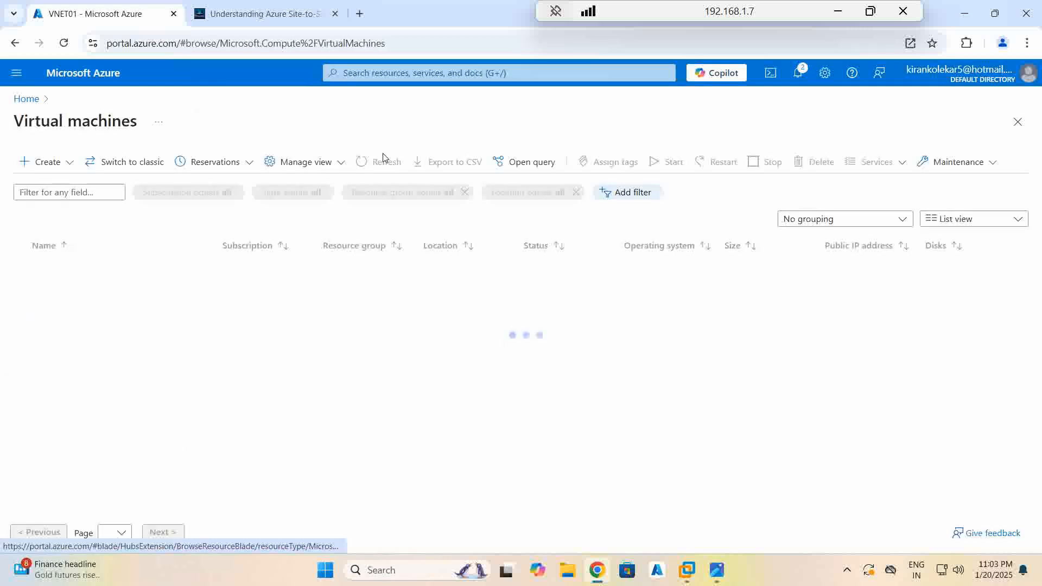
left_click(30, 157)
left_click(60, 199)
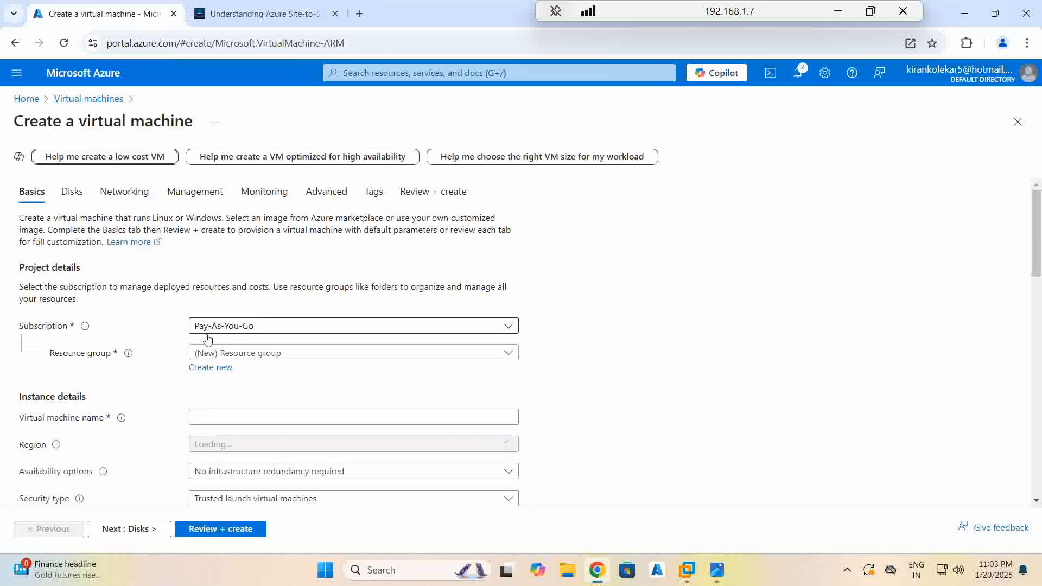
left_click(234, 356)
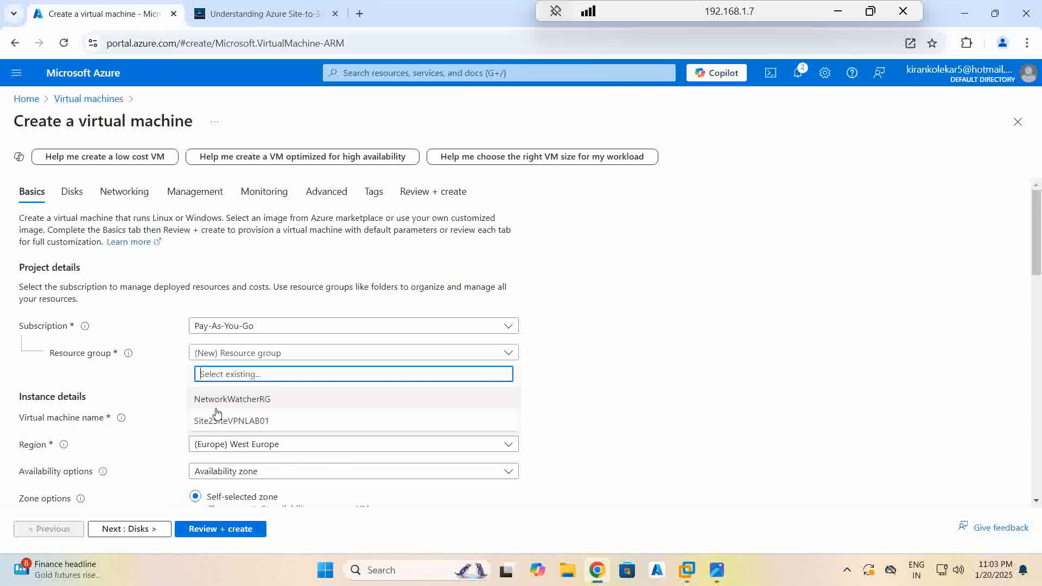
left_click(232, 416)
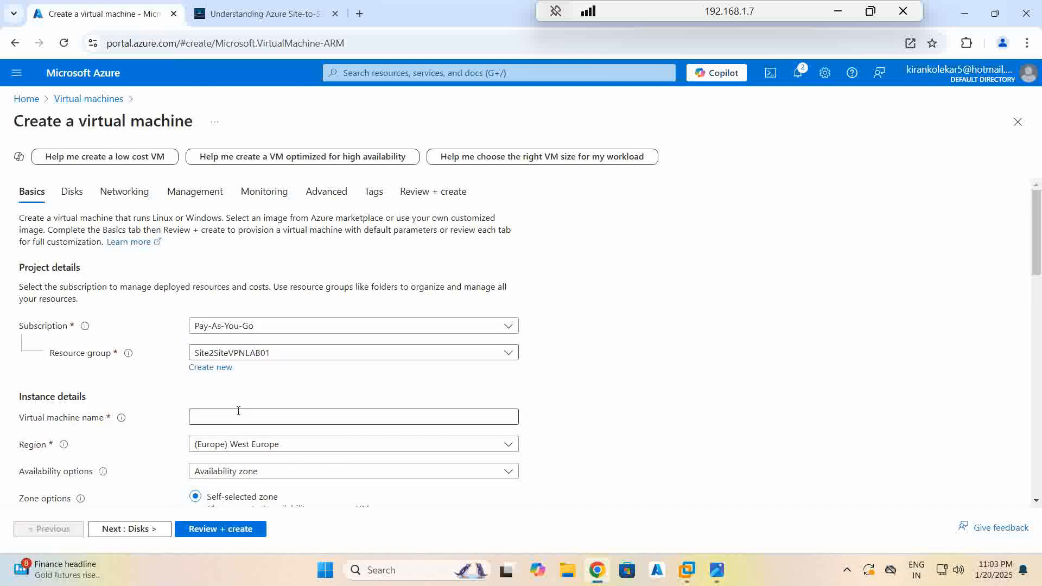
left_click(239, 411)
type("VM01")
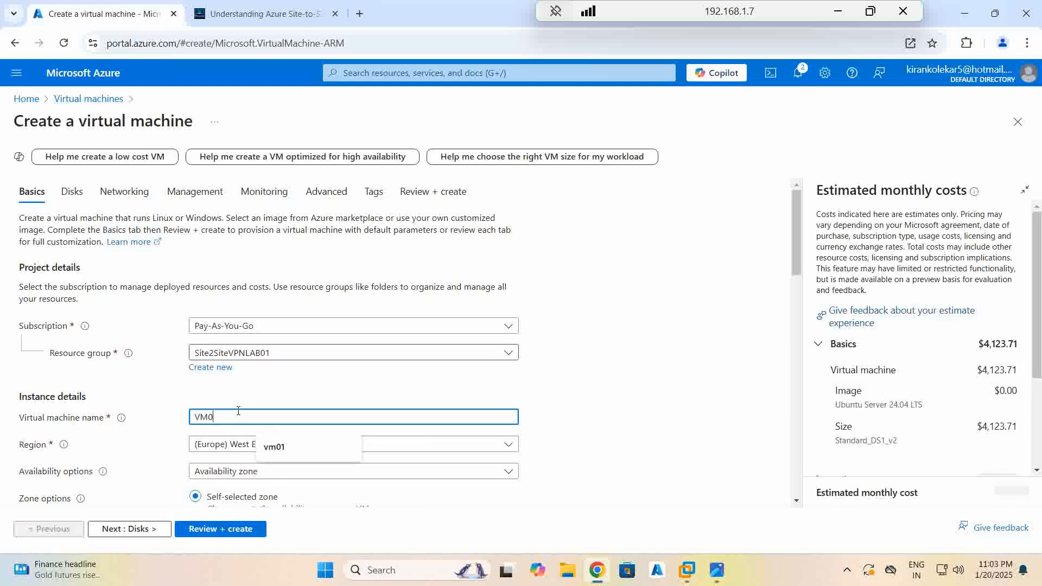
left_click(262, 392)
Choose no infrastructure redundancy, Standard security and the Windows Server 2019 Datacenter Gen2 image.
scroll(262, 392, "down", 3)
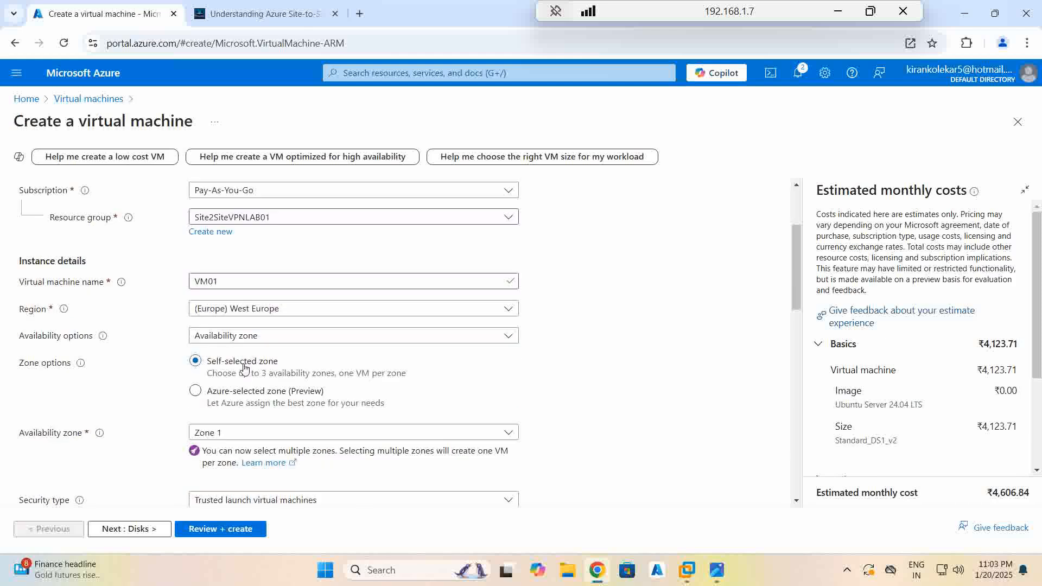
left_click(222, 338)
left_click(223, 354)
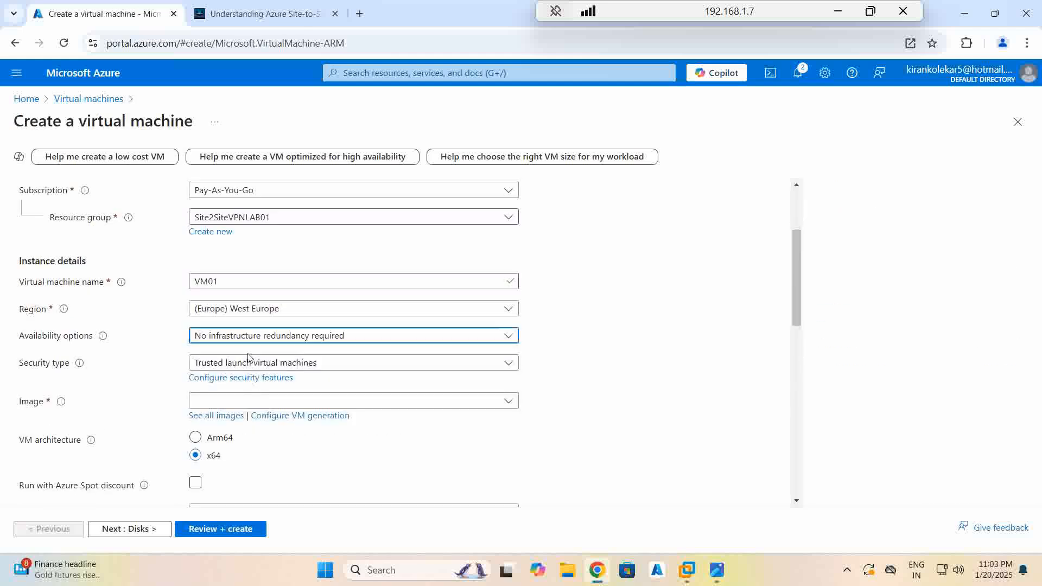
scroll(113, 324, "down", 1)
left_click(348, 295)
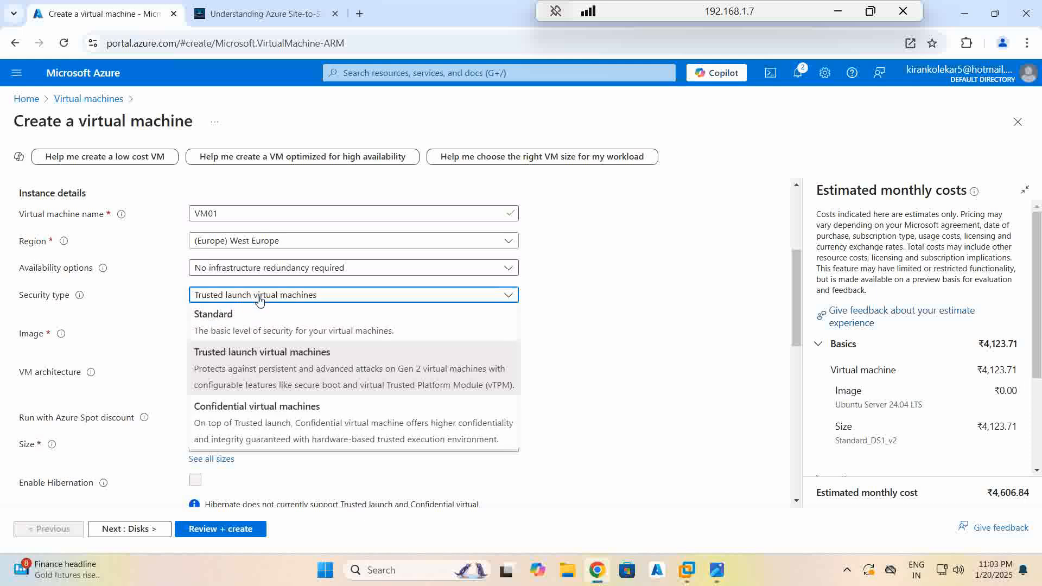
left_click(225, 325)
left_click(232, 322)
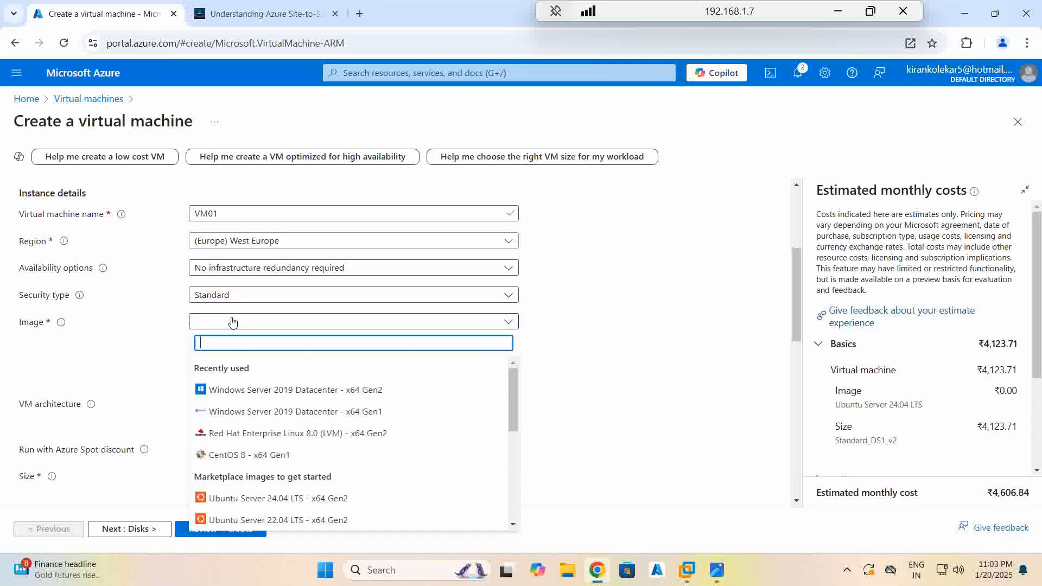
left_click(256, 391)
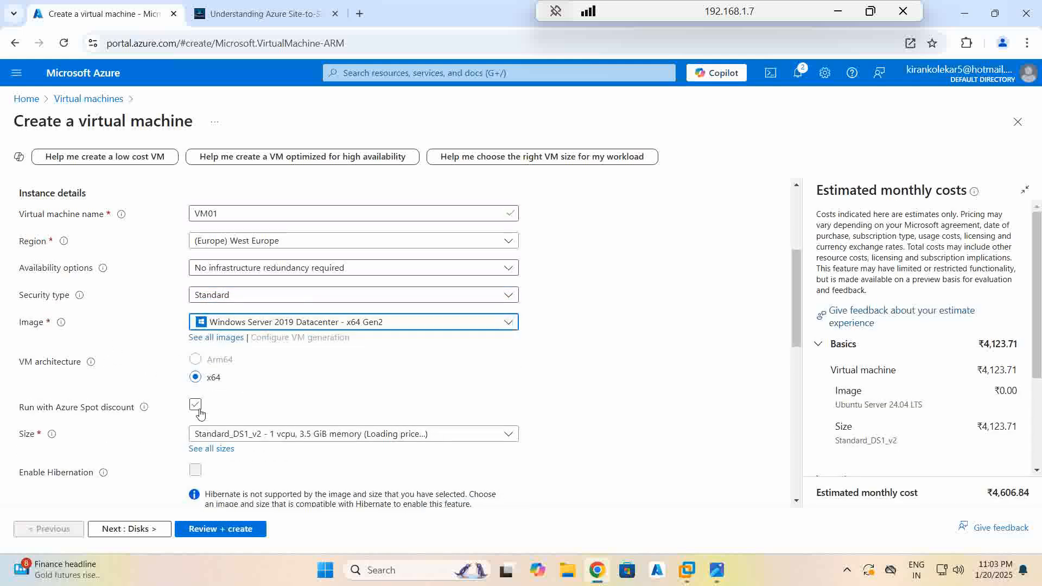
Enter the administrator username and password, then proceed to the Disks step.
scroll(237, 406, "down", 3)
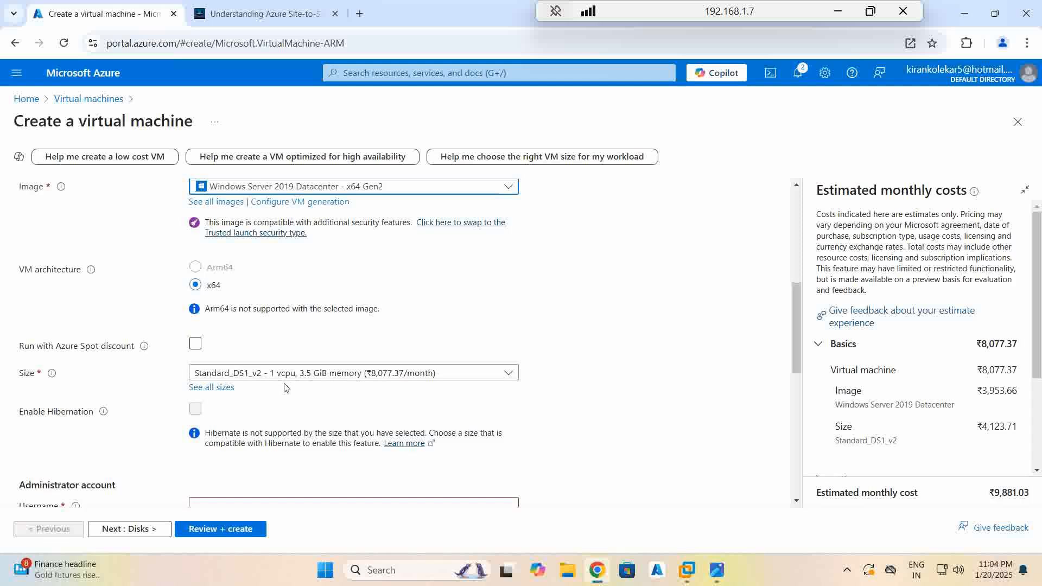
scroll(286, 387, "down", 3)
left_click(230, 372)
type("sysadmin")
key("Tab")
type("•••")
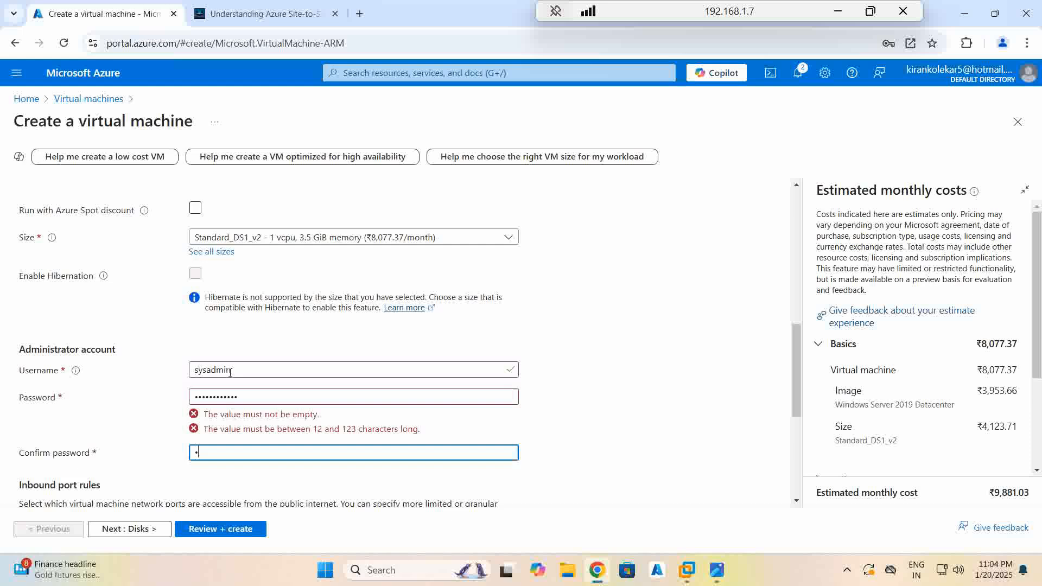
key("Tab")
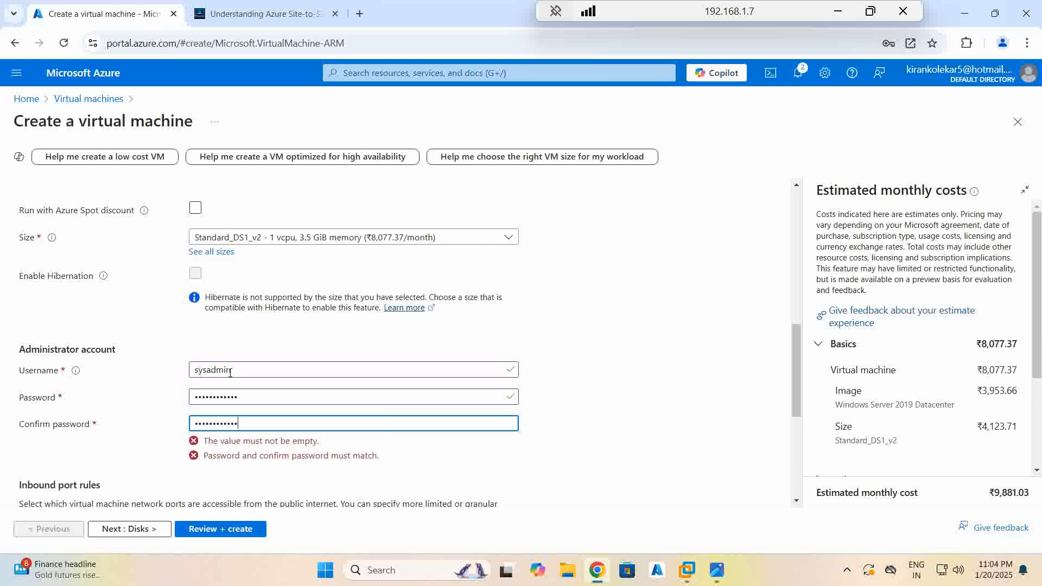
type("••••••••••••")
scroll(229, 380, "down", 4)
scroll(228, 390, "down", 1)
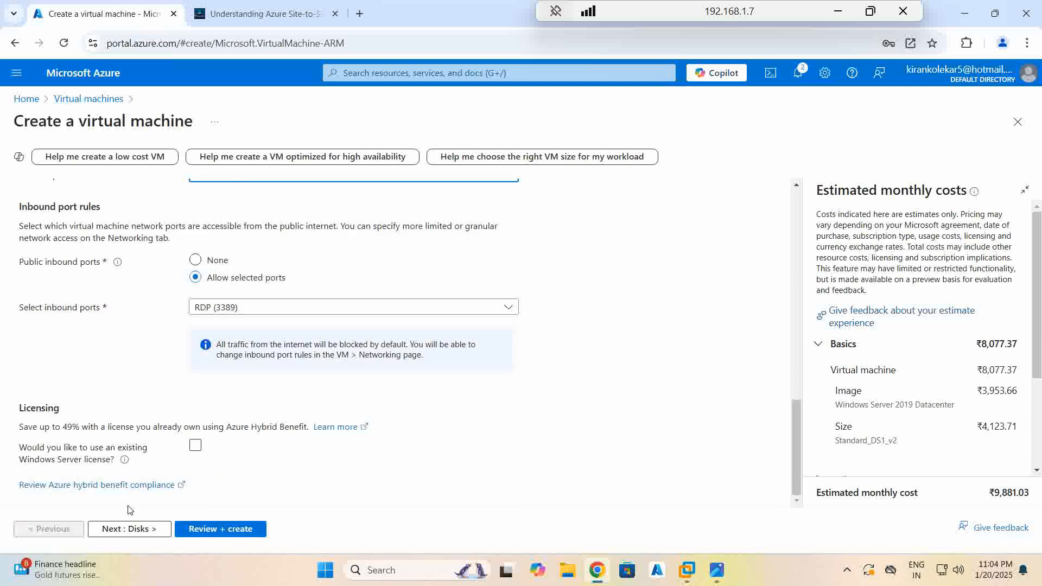
left_click(135, 528)
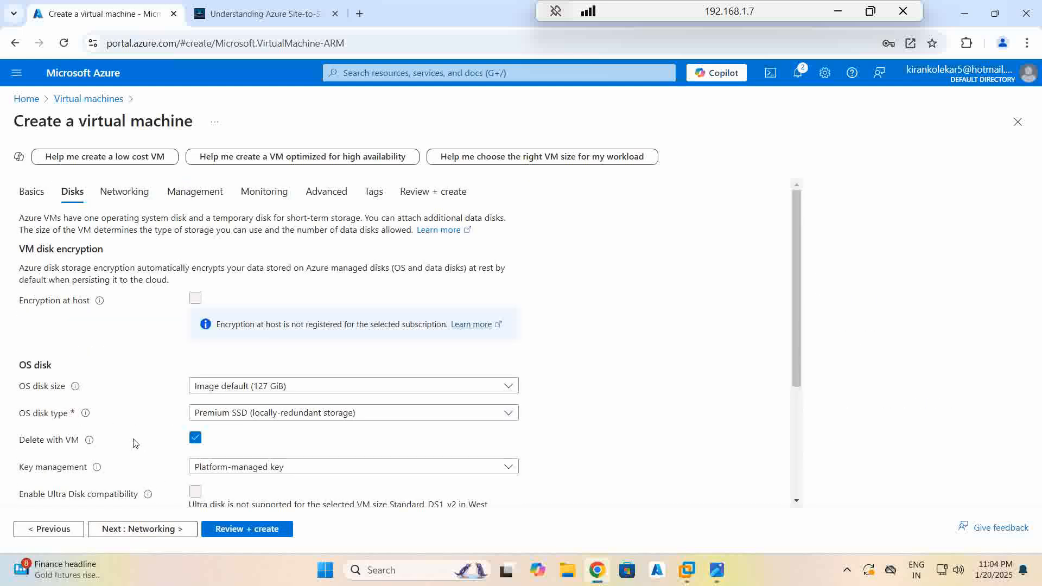
Set VM01's public IP to None and go through to the final Review + create.
scroll(144, 457, "down", 3)
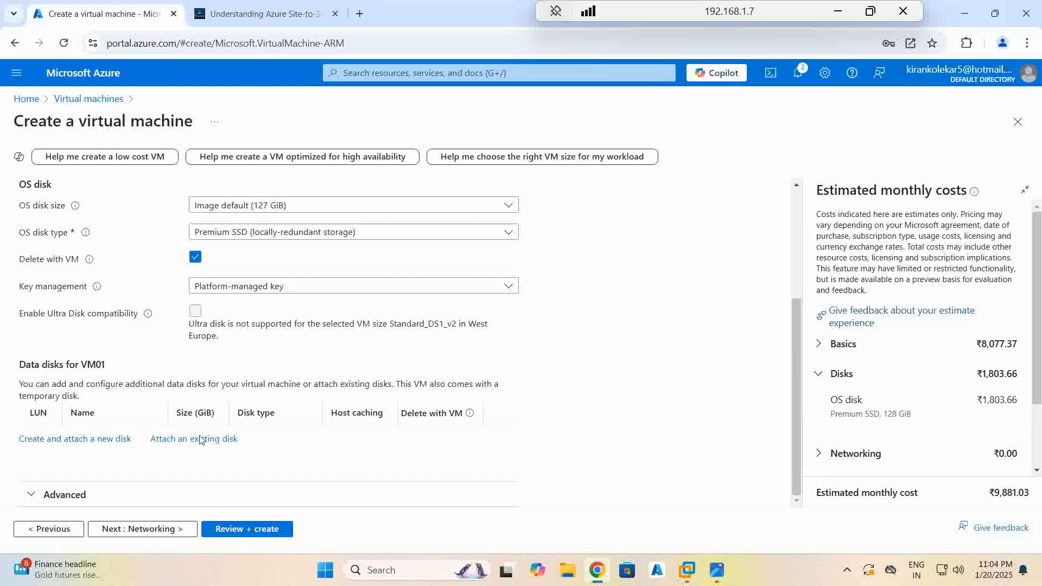
left_click(174, 529)
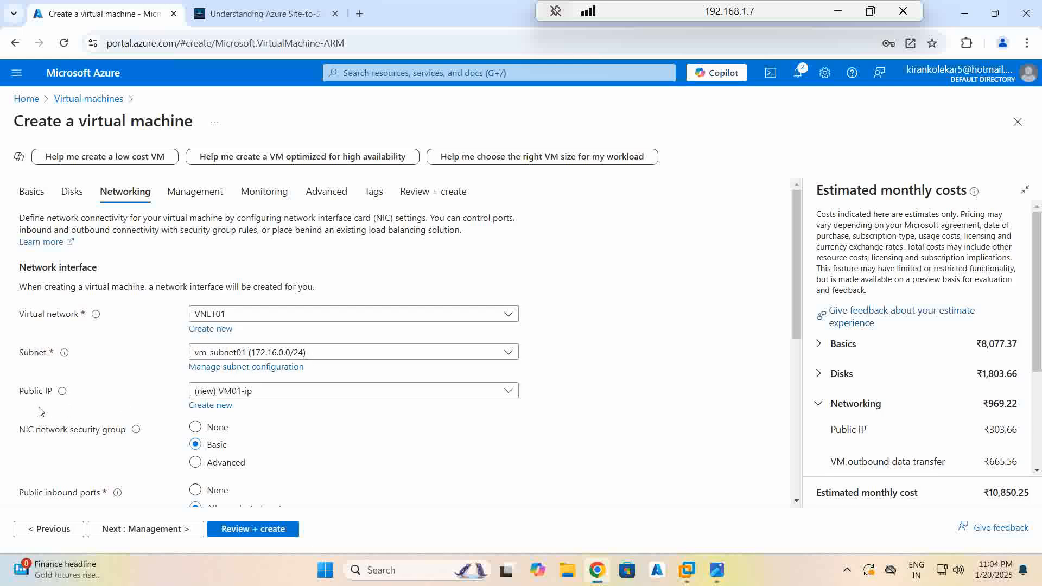
left_click(250, 391)
left_click(206, 428)
scroll(300, 429, "down", 5)
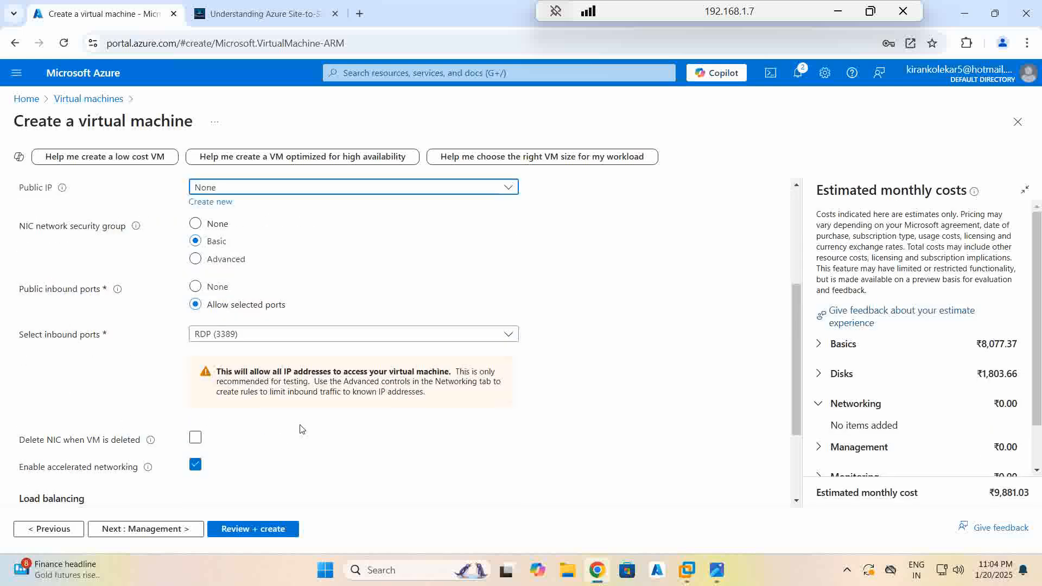
left_click(171, 531)
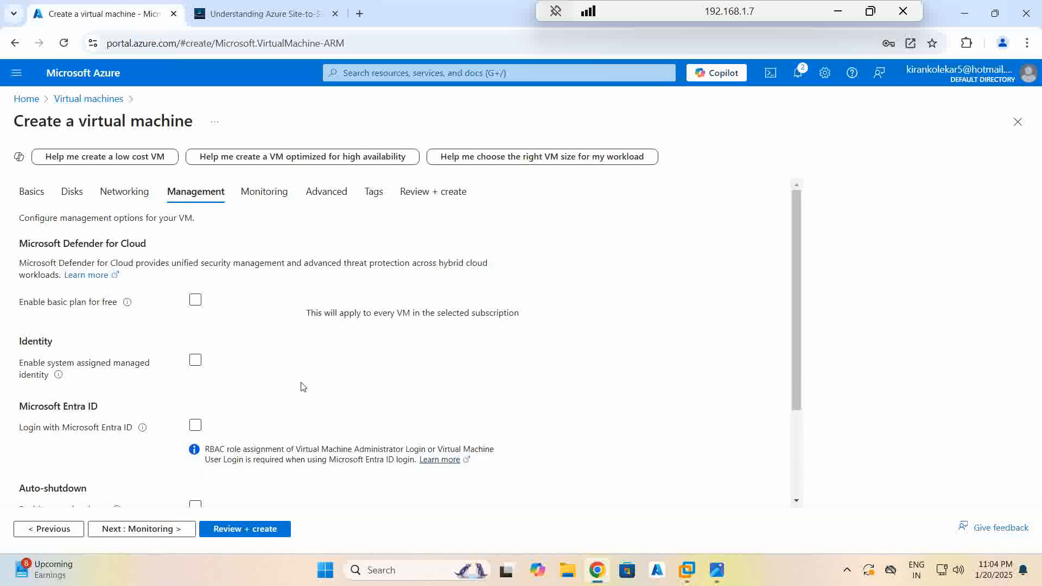
left_click(242, 529)
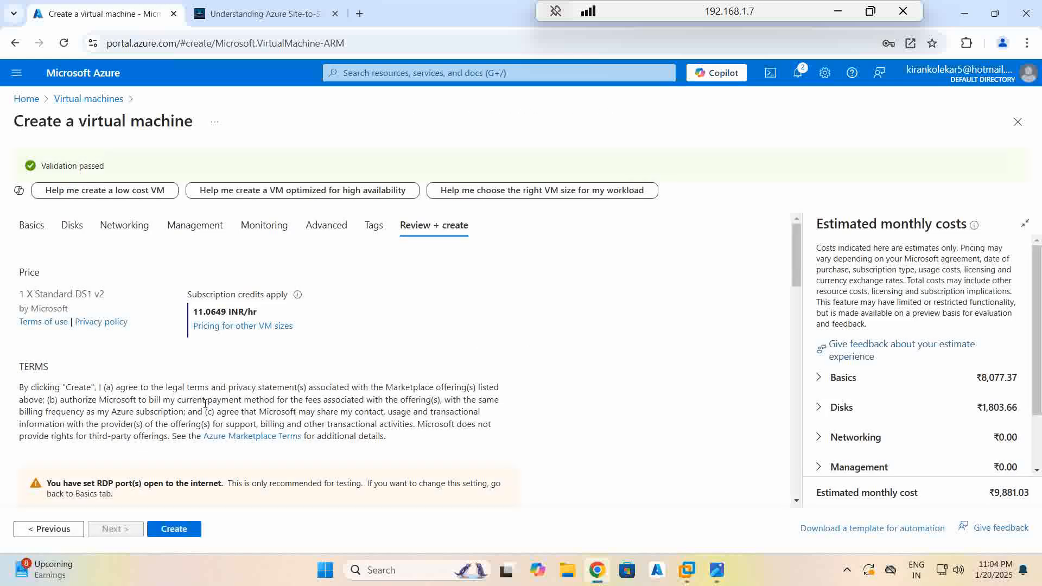
Create VM01 and wait until its deployment is complete.
left_click(181, 531)
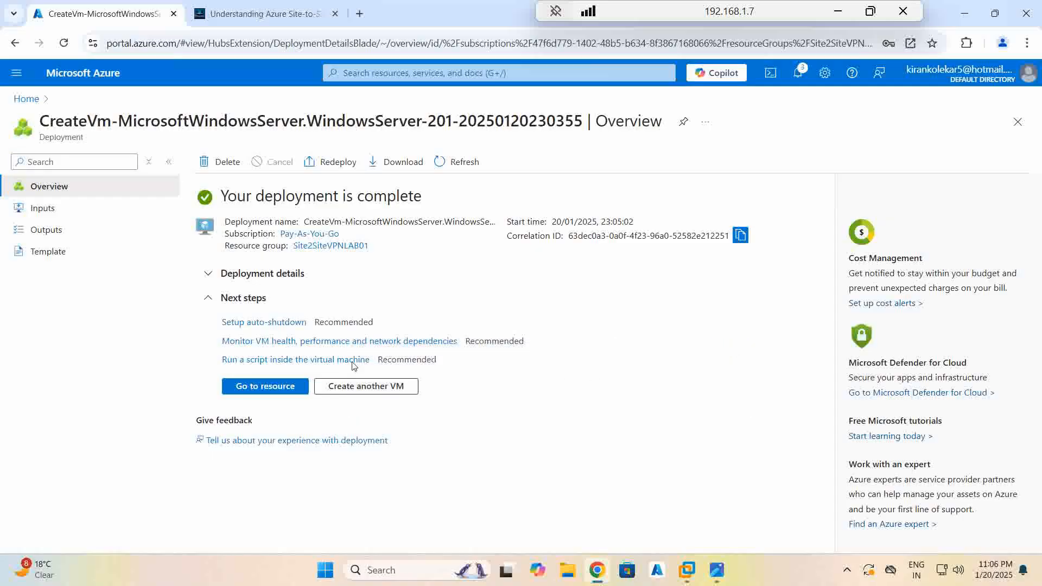
Open VM01 and select its private IP address 172.16.0.4 under Networking.
left_click(280, 389)
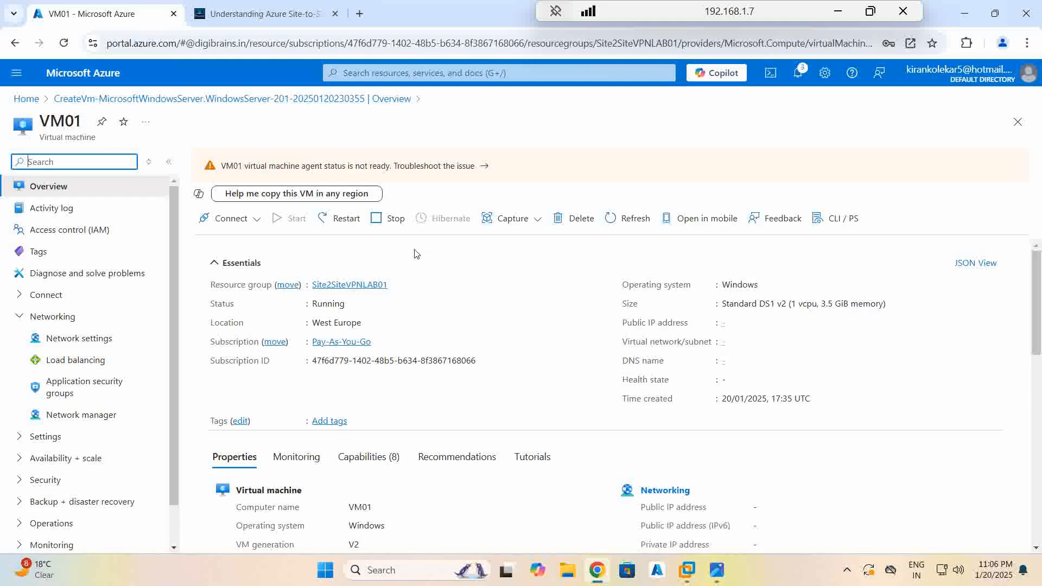
scroll(509, 333, "down", 2)
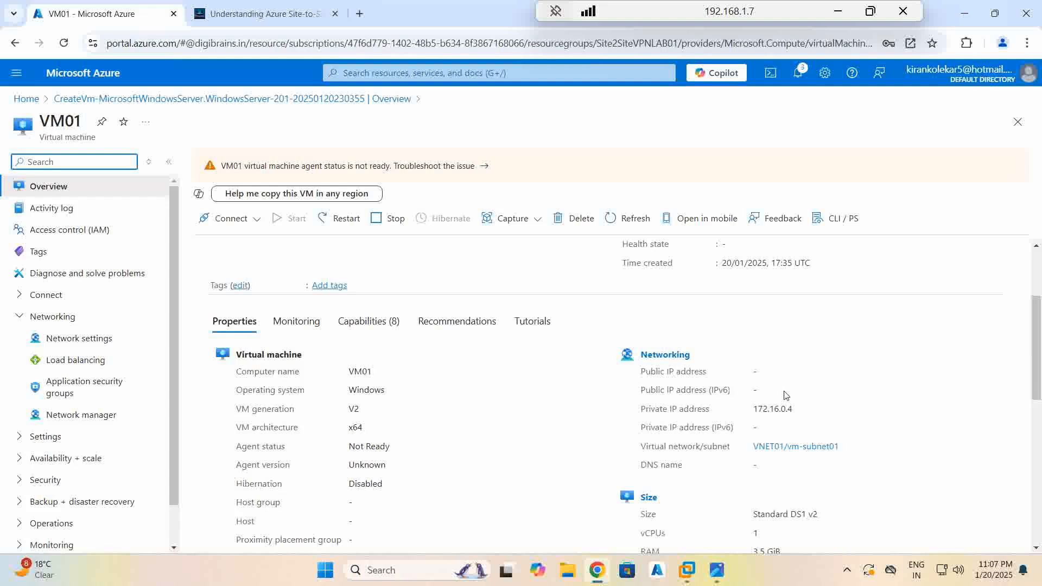
left_click_drag(794, 410, 755, 413)
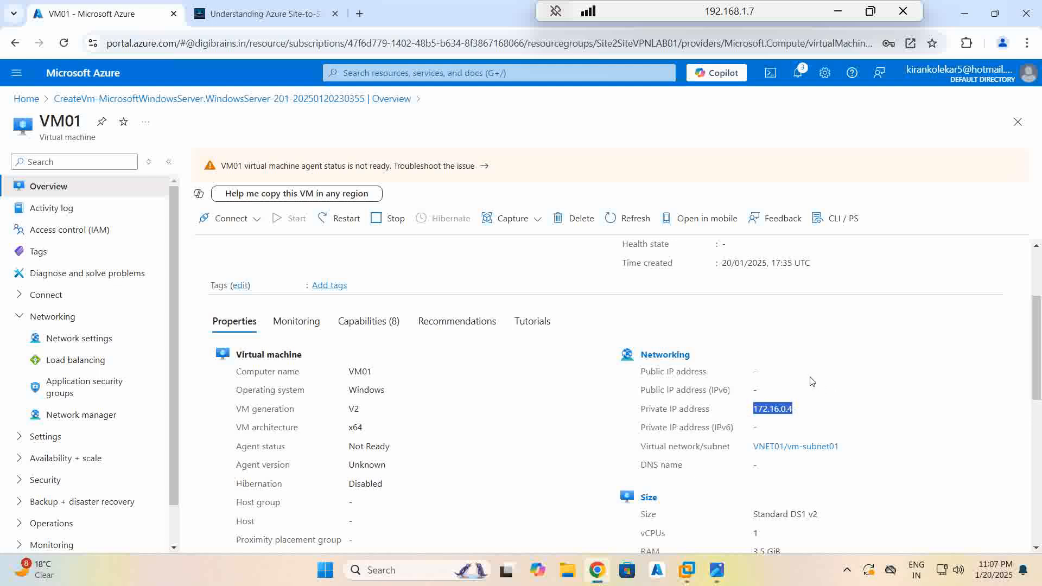
left_click(470, 75)
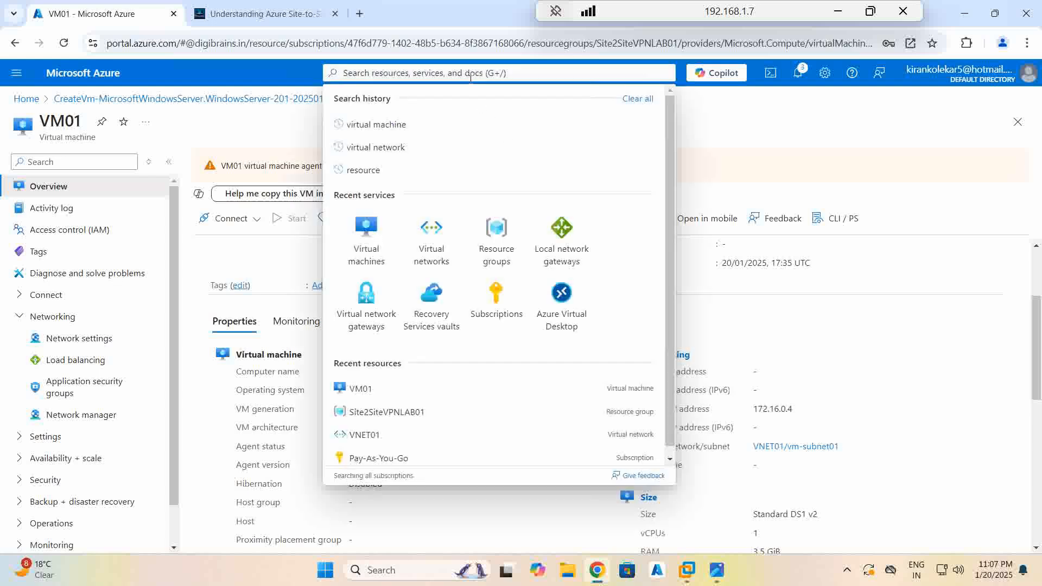
Go from Home to Virtual networks, open VNET01 and show its Subnets list.
left_click(26, 99)
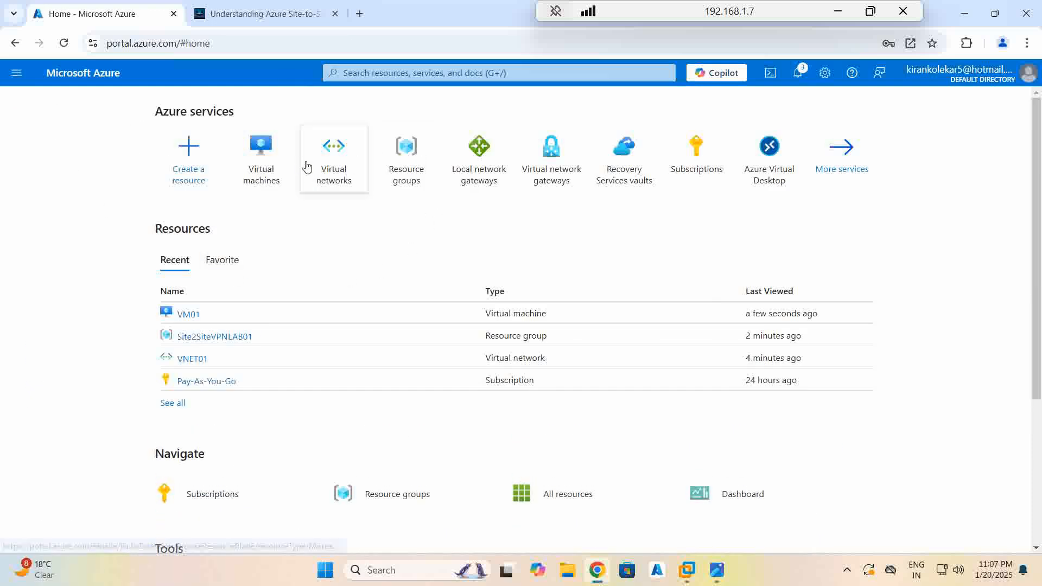
left_click(333, 161)
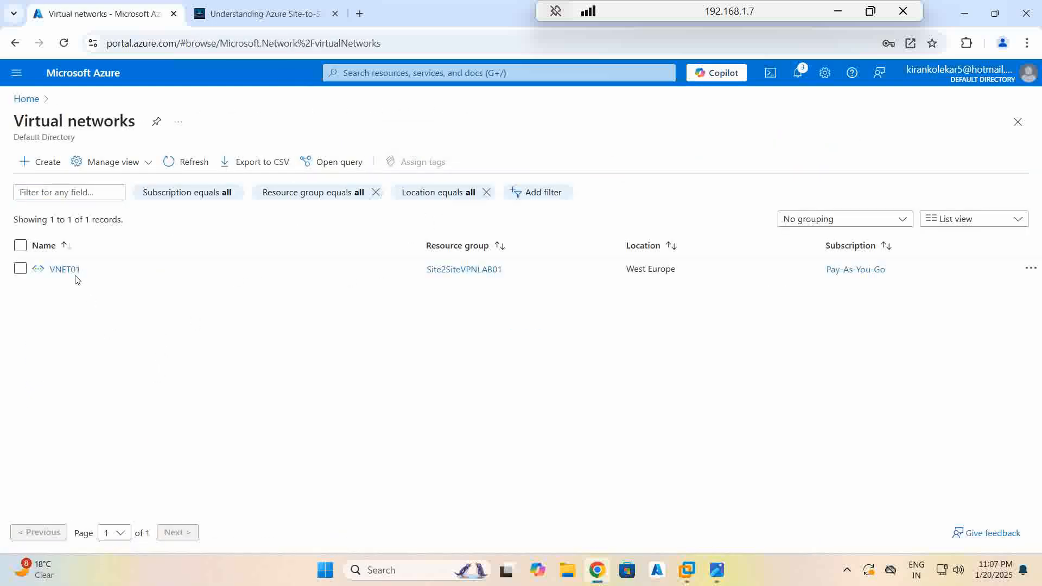
left_click(66, 271)
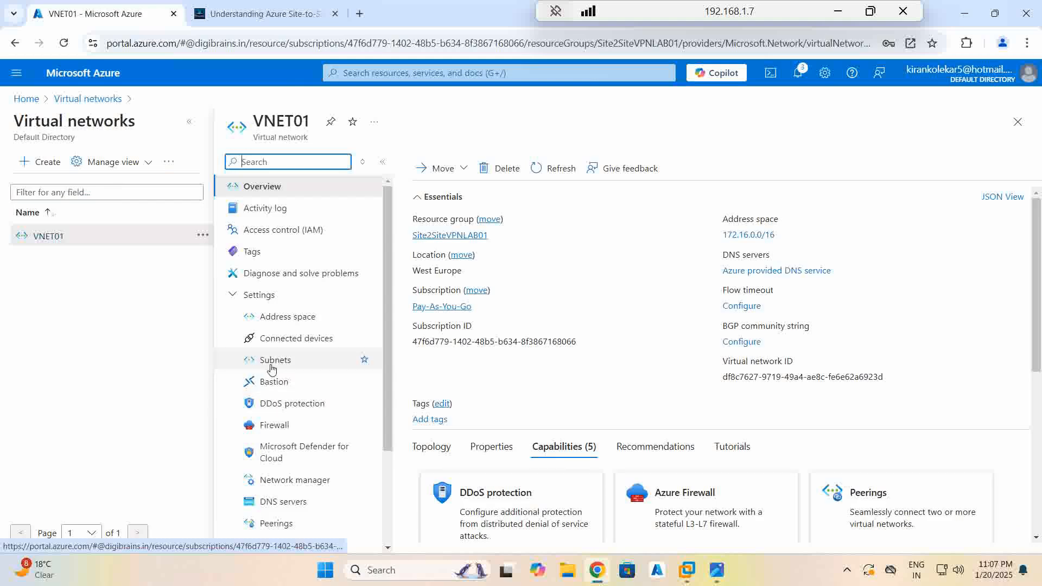
left_click(263, 362)
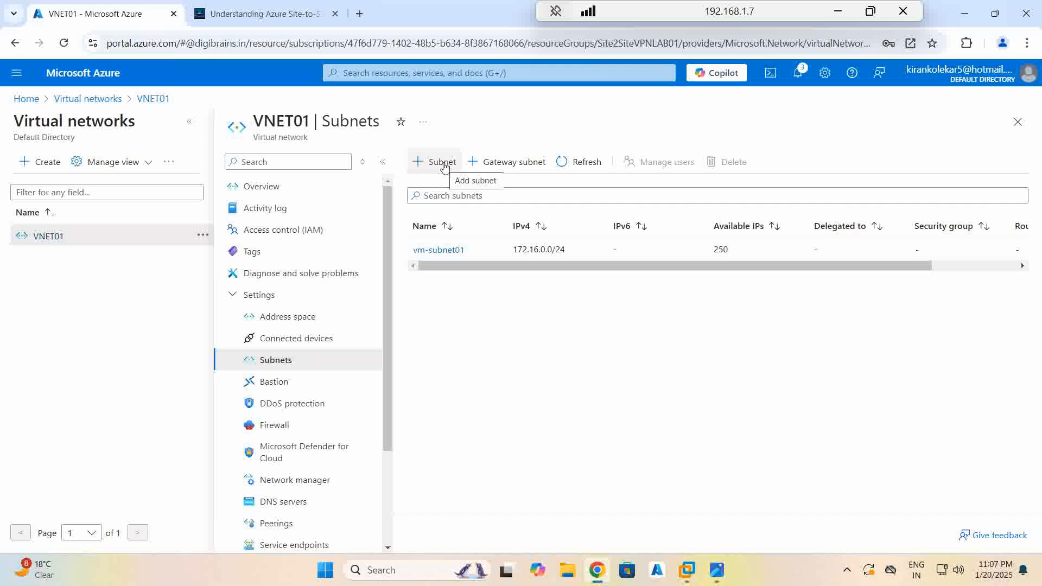
Add a Virtual Network Gateway subnet, GatewaySubnet, with range 172.16.1.0/24.
left_click(427, 164)
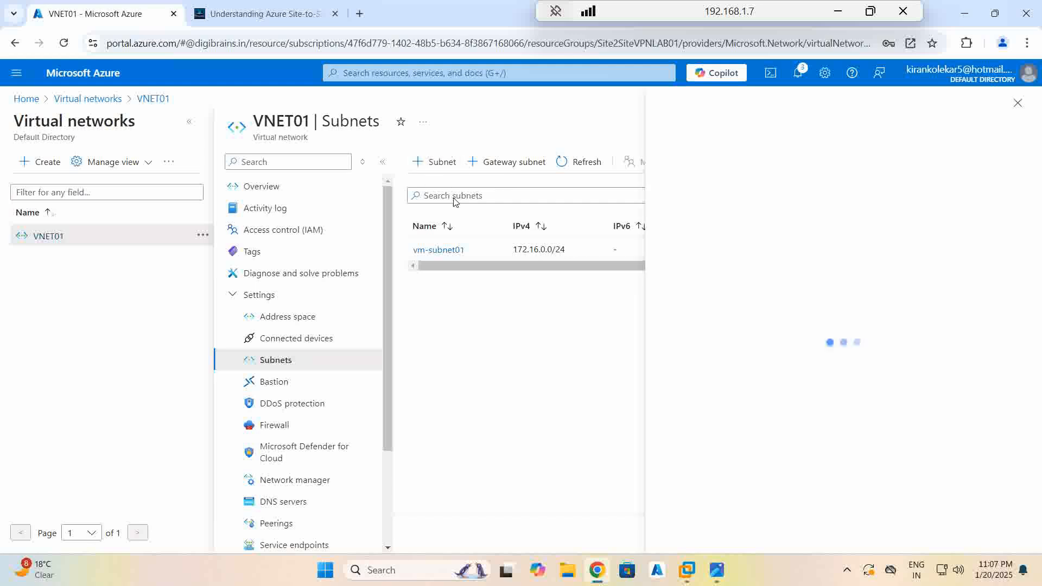
left_click(699, 185)
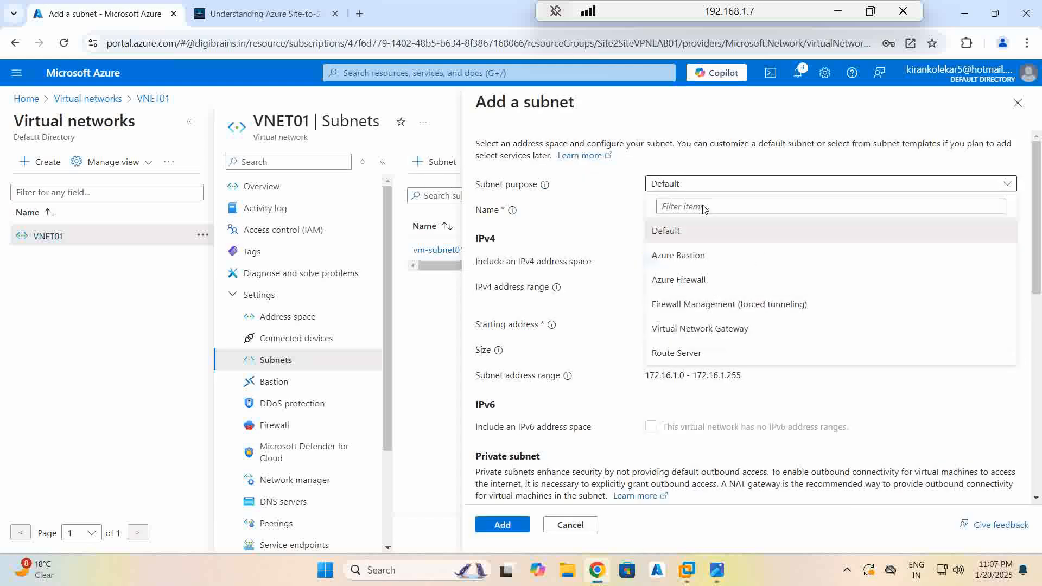
left_click(701, 337)
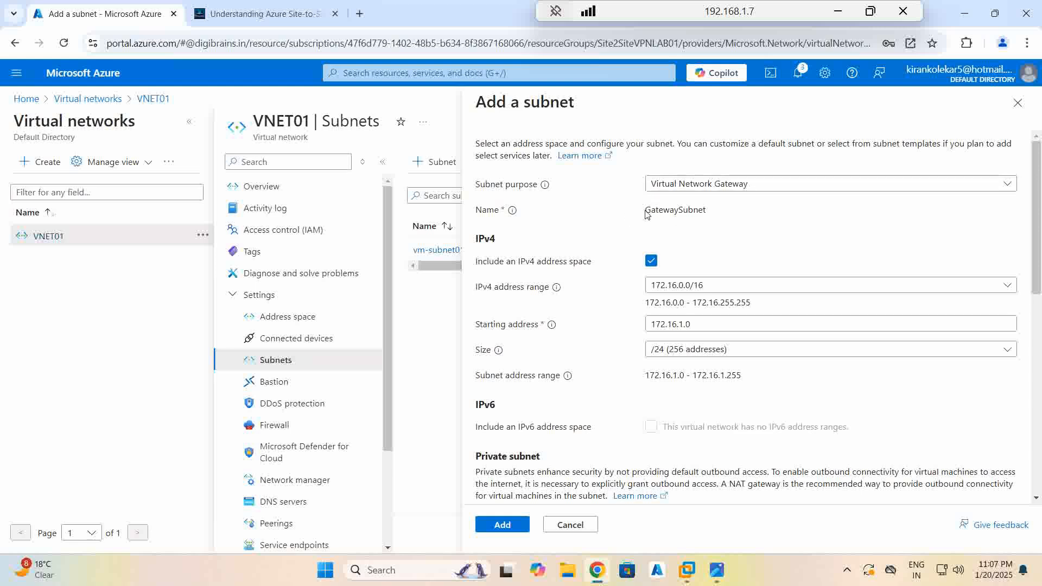
left_click_drag(647, 215, 719, 218)
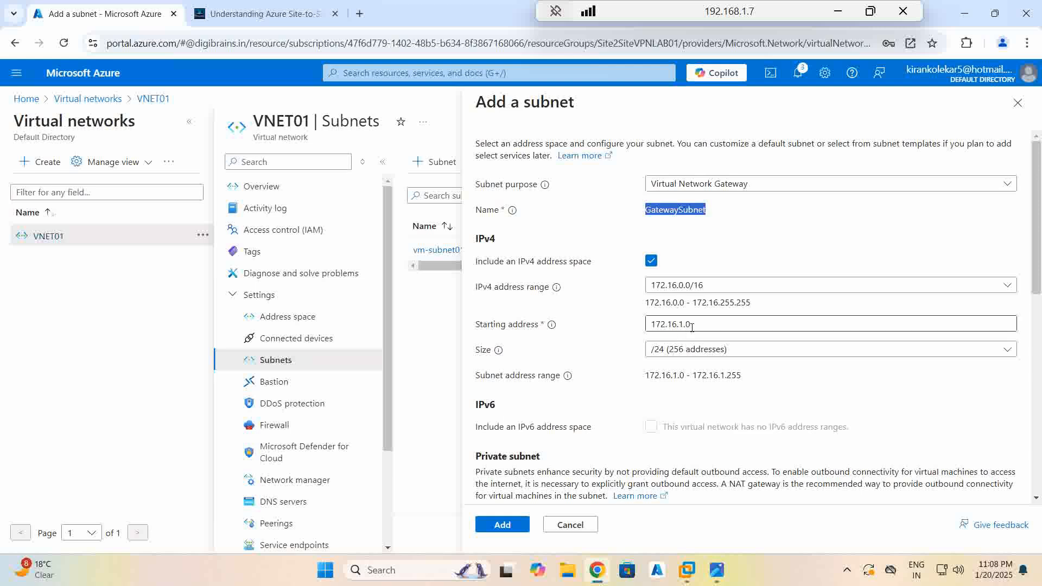
left_click(502, 524)
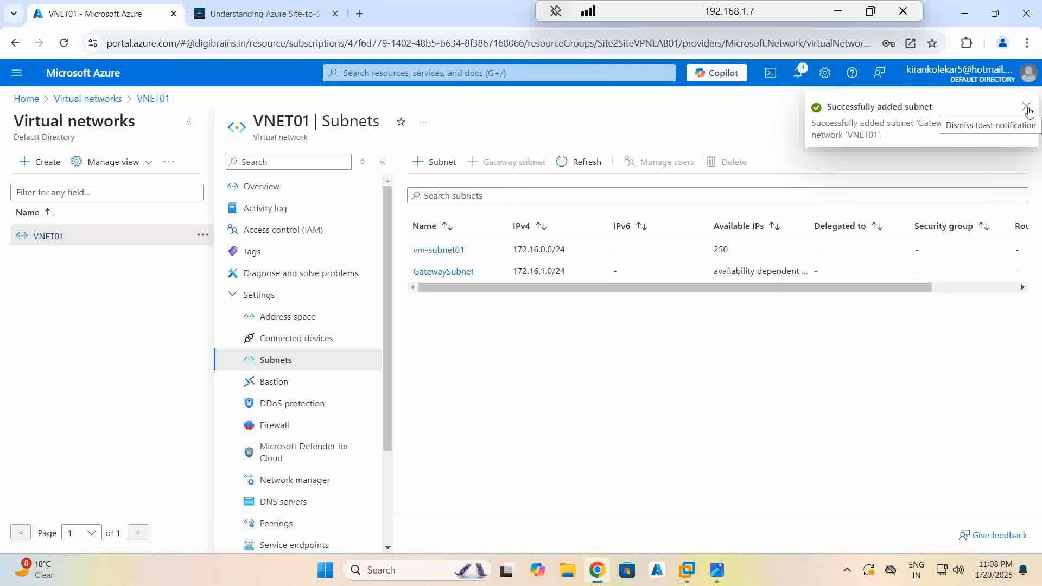
left_click(1026, 108)
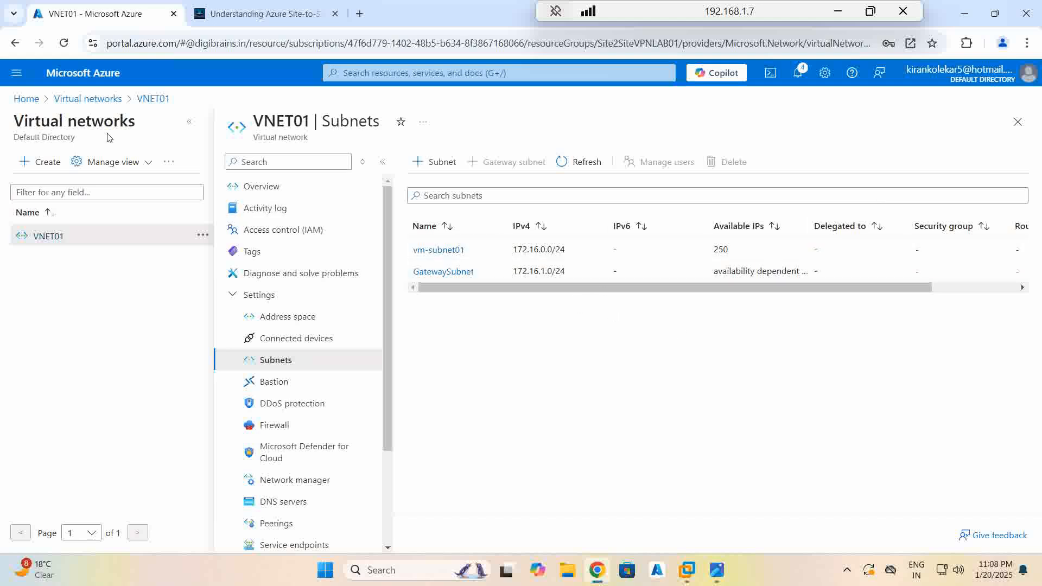
Find Virtual network gateways and begin creating a new gateway.
left_click(369, 72)
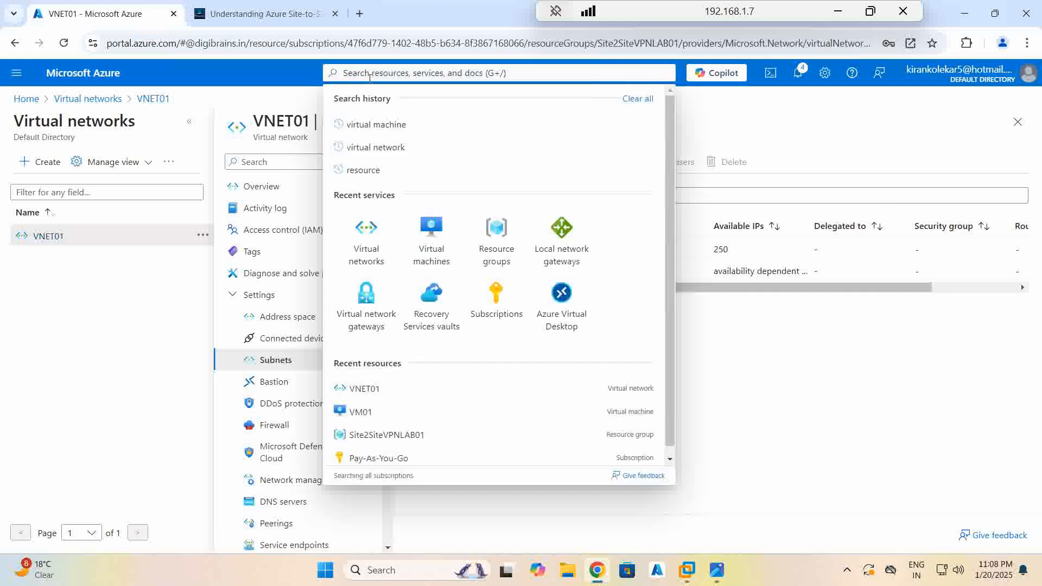
type("virtual net")
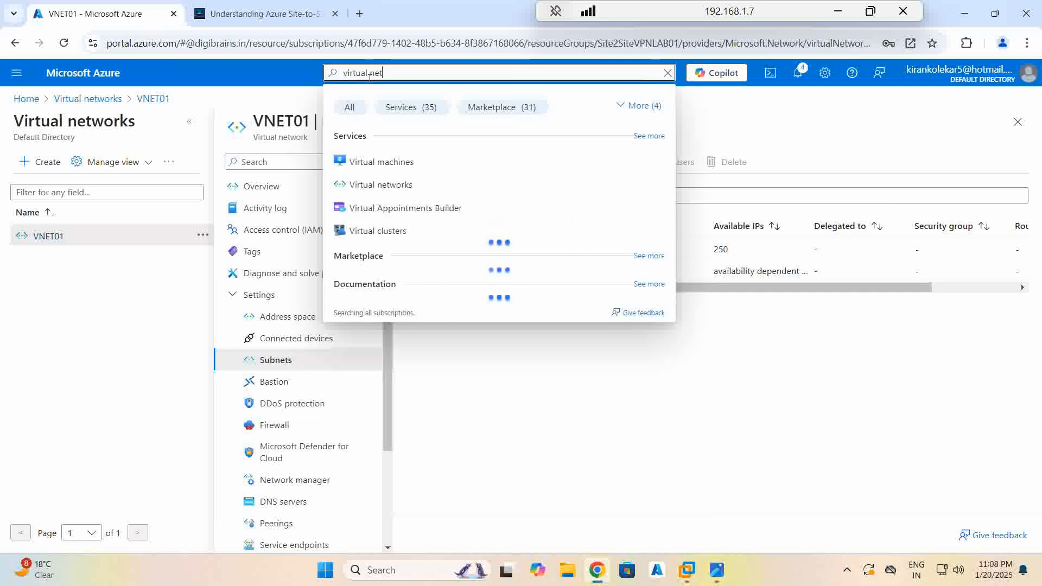
type("work gate")
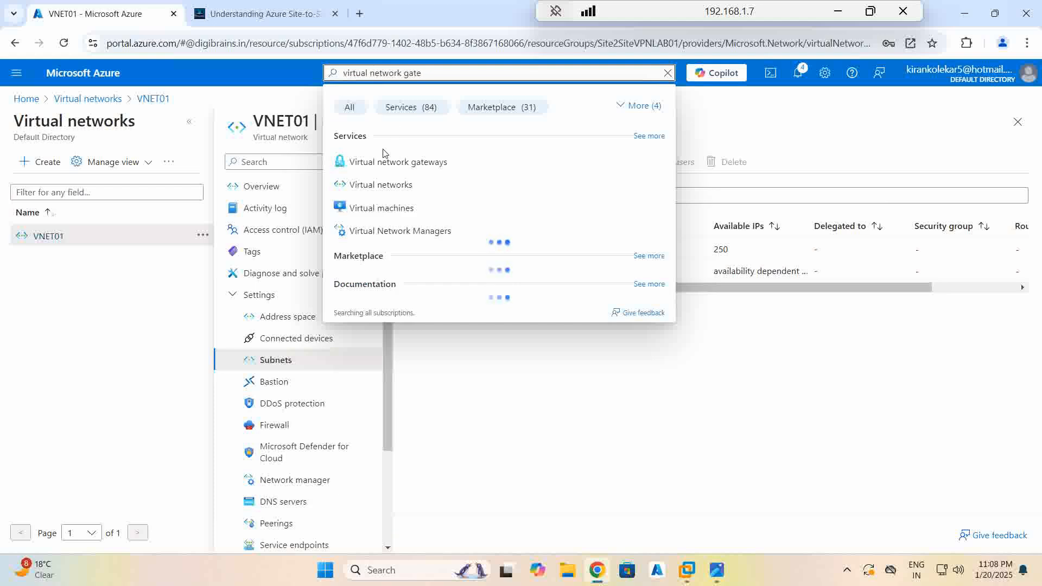
left_click(384, 163)
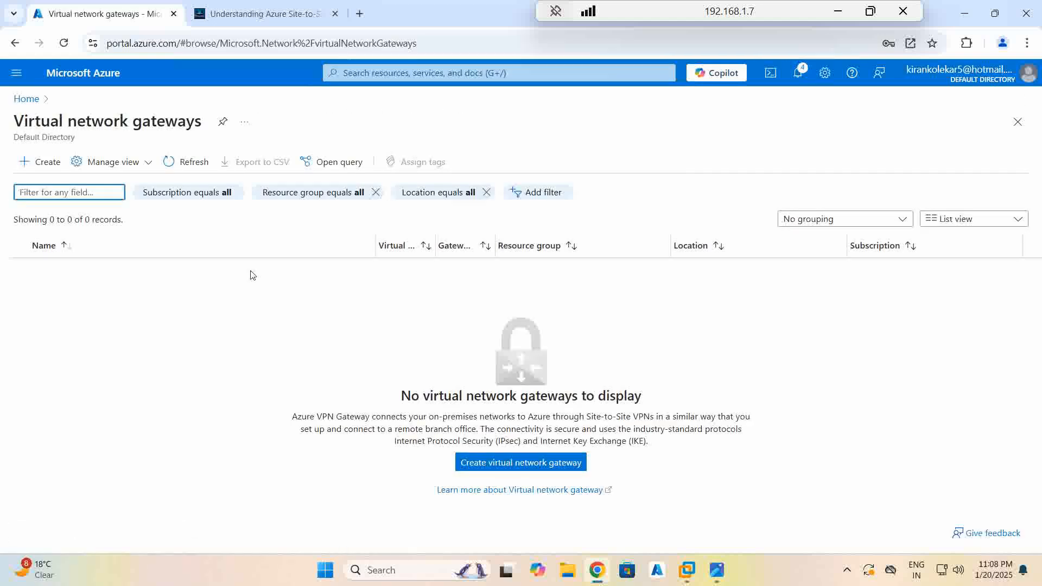
left_click(37, 162)
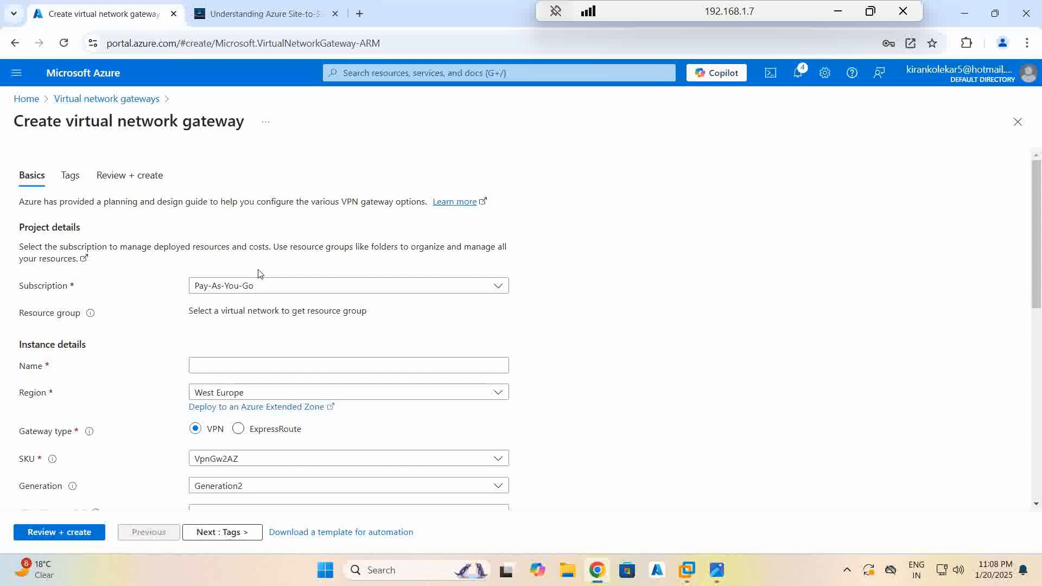
Name the gateway VNETGW01, choose SKU VpnGw1, and attach it to VNET01.
left_click(197, 368)
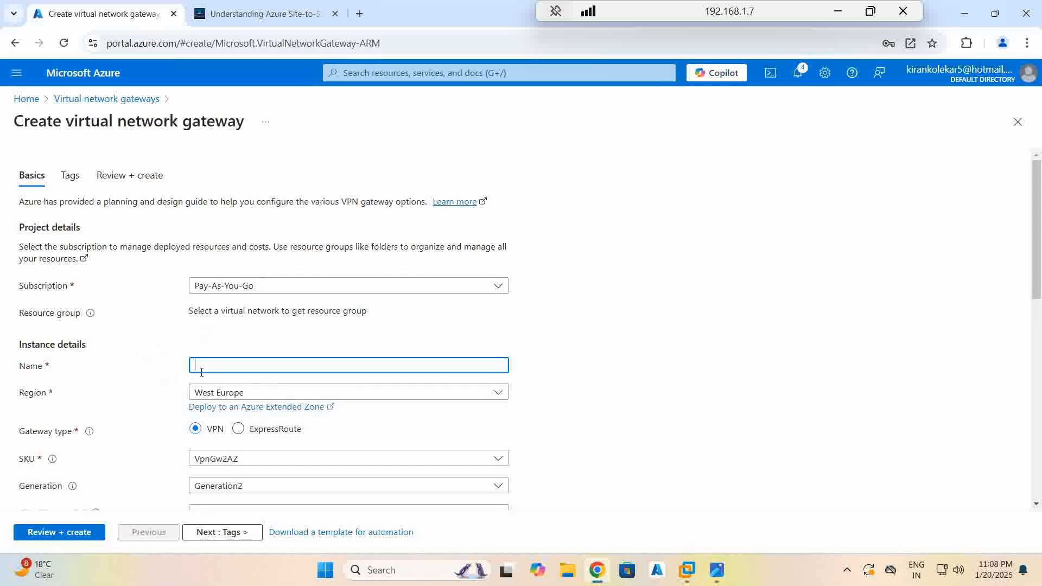
type("VNETGW01")
scroll(225, 347, "down", 1)
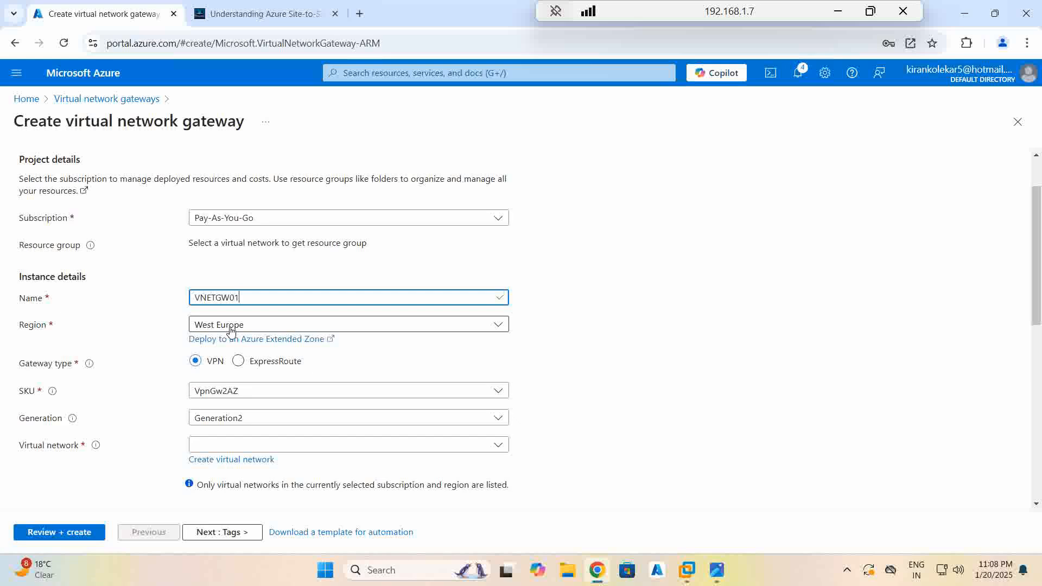
scroll(234, 332, "down", 1)
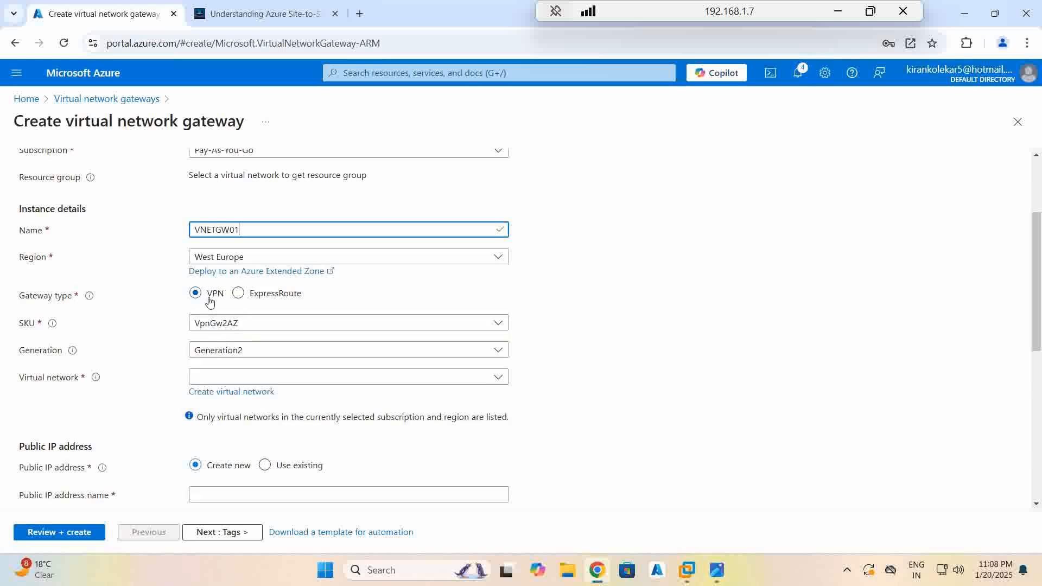
left_click(224, 327)
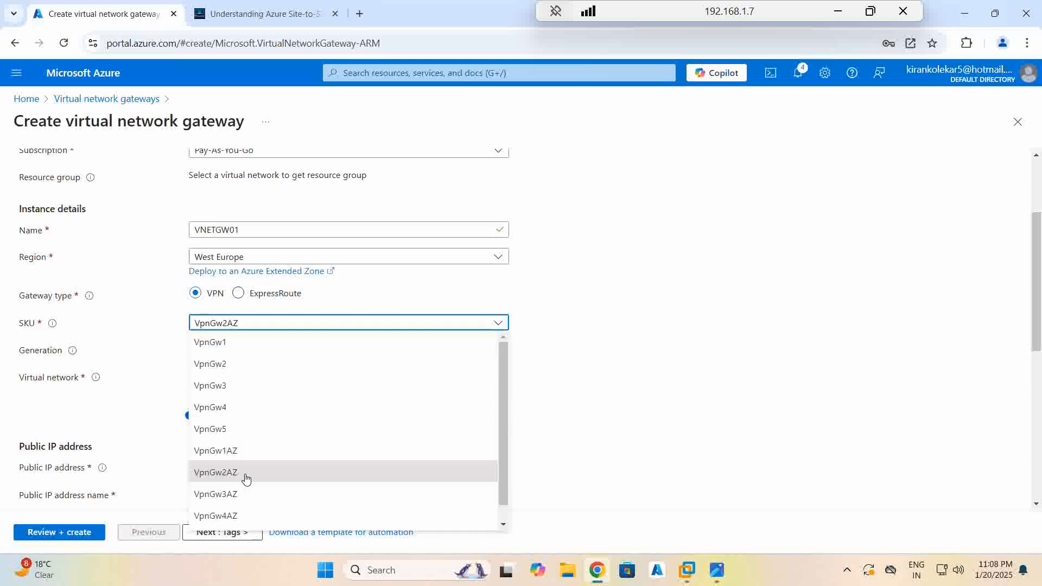
left_click(217, 347)
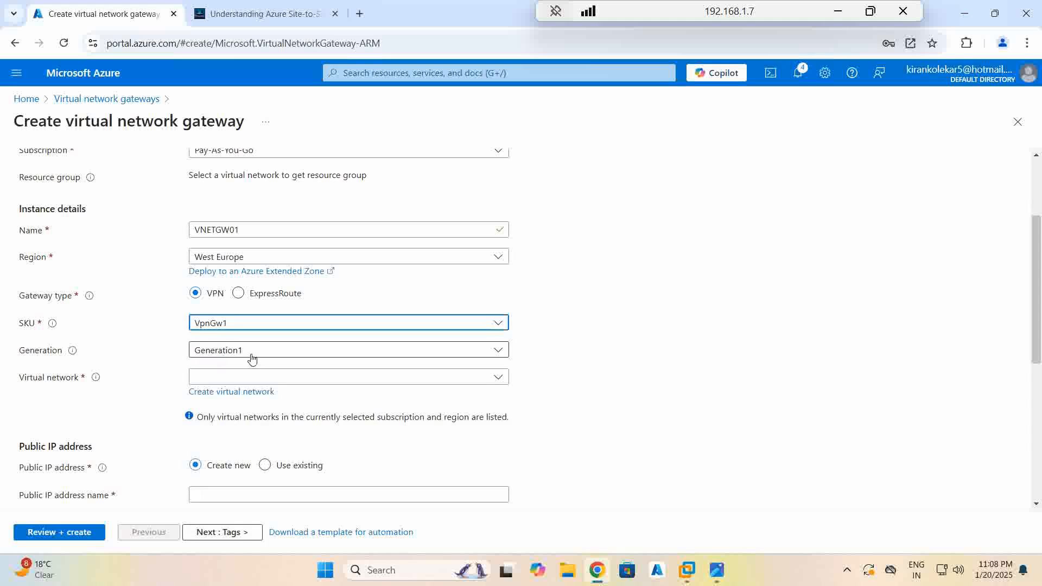
left_click(220, 380)
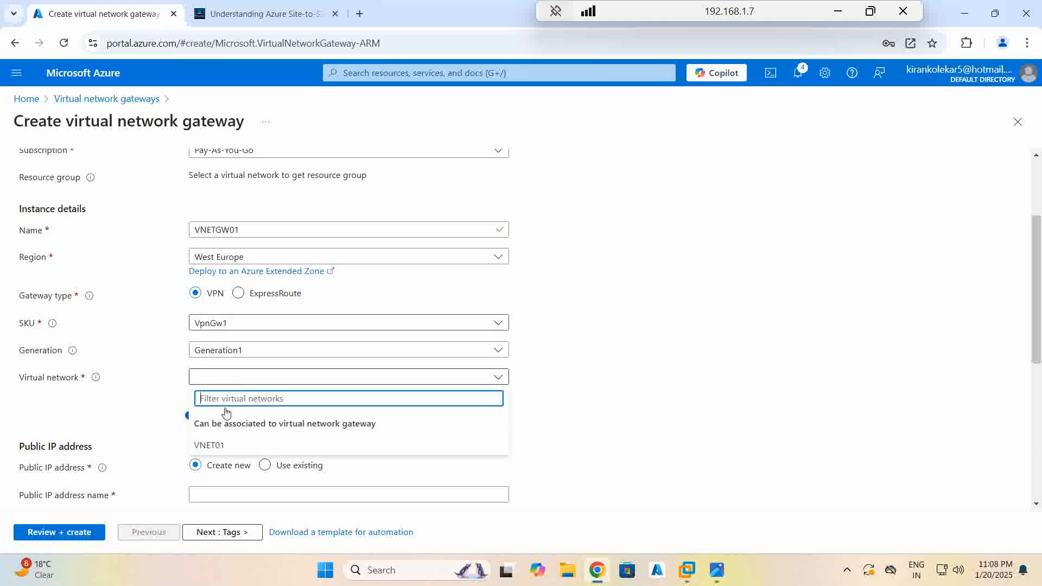
left_click(228, 445)
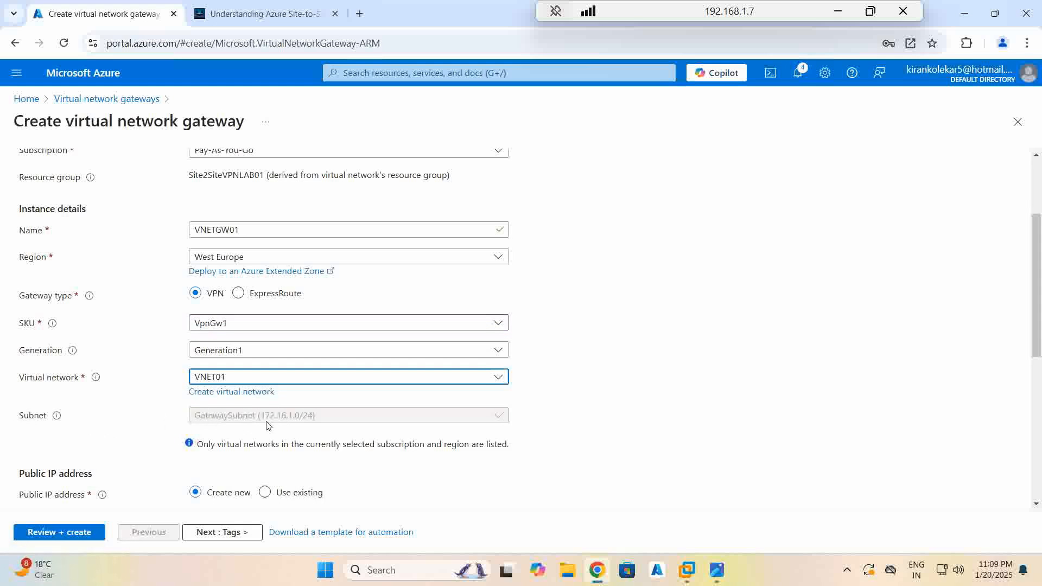
Name the new public IP PB01, disable active-active, and start Review + create validation.
scroll(268, 423, "down", 1)
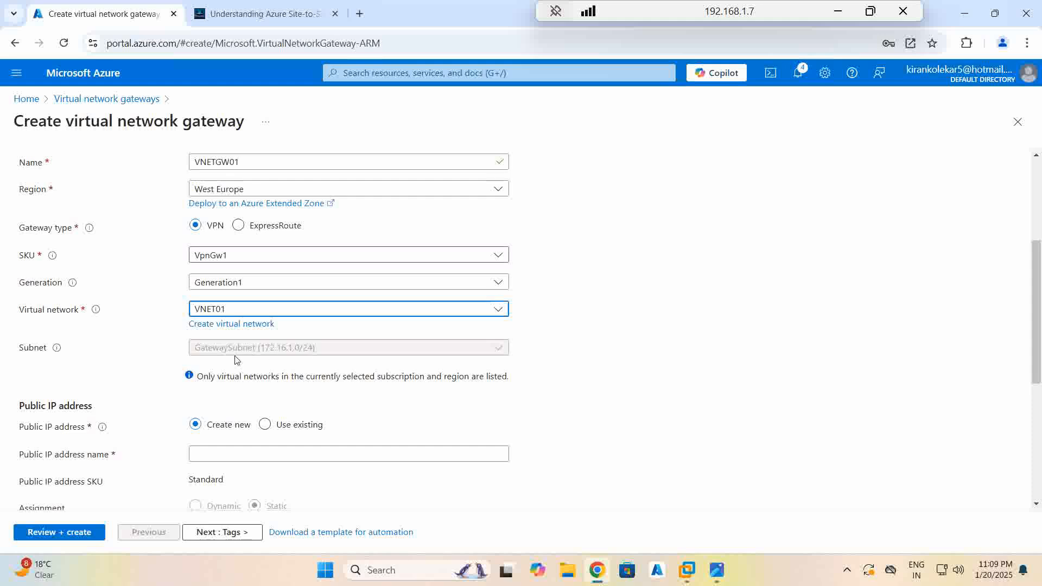
scroll(239, 361, "down", 2)
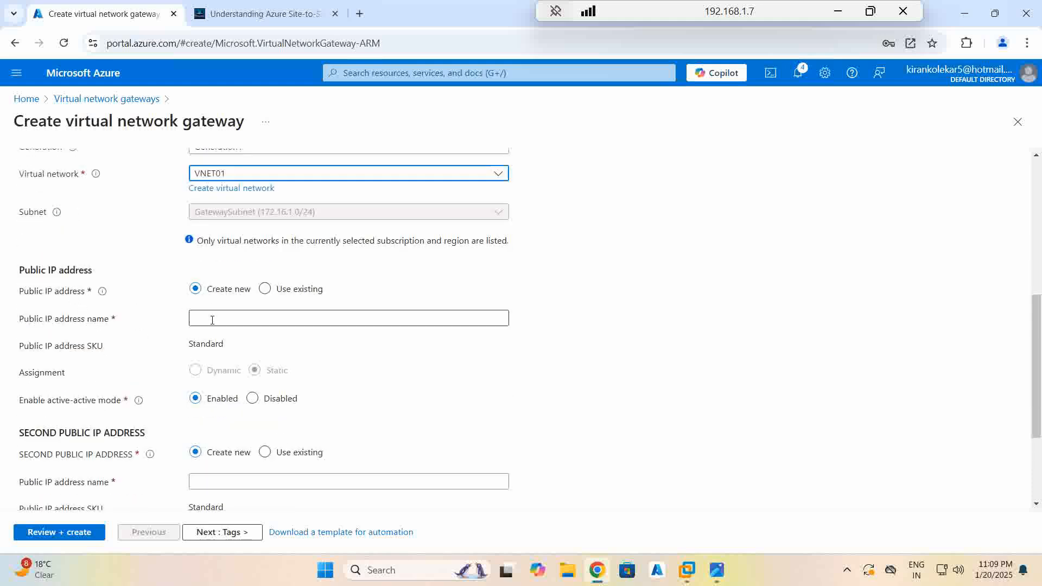
left_click(212, 323)
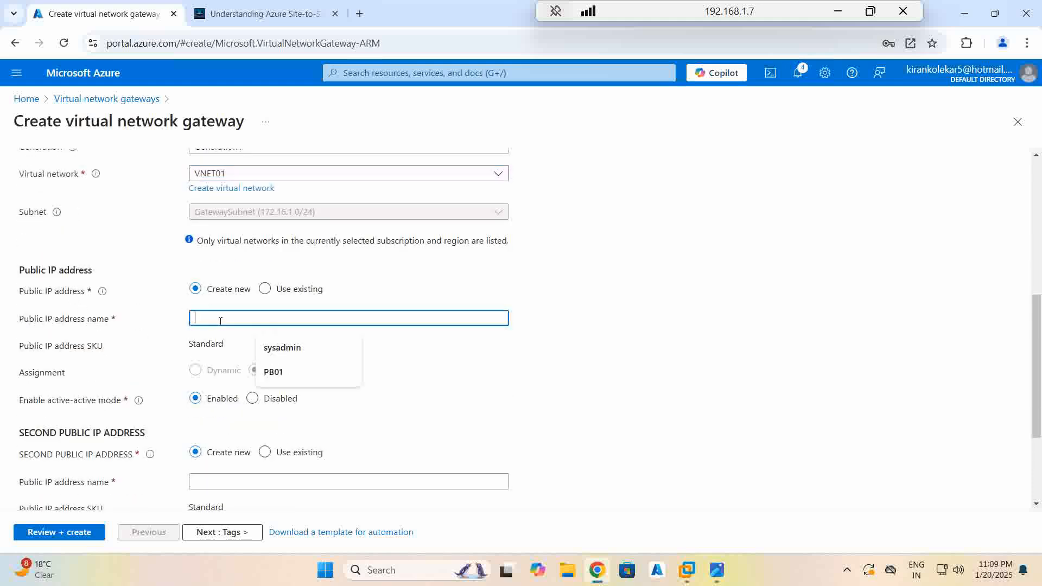
type("PB01")
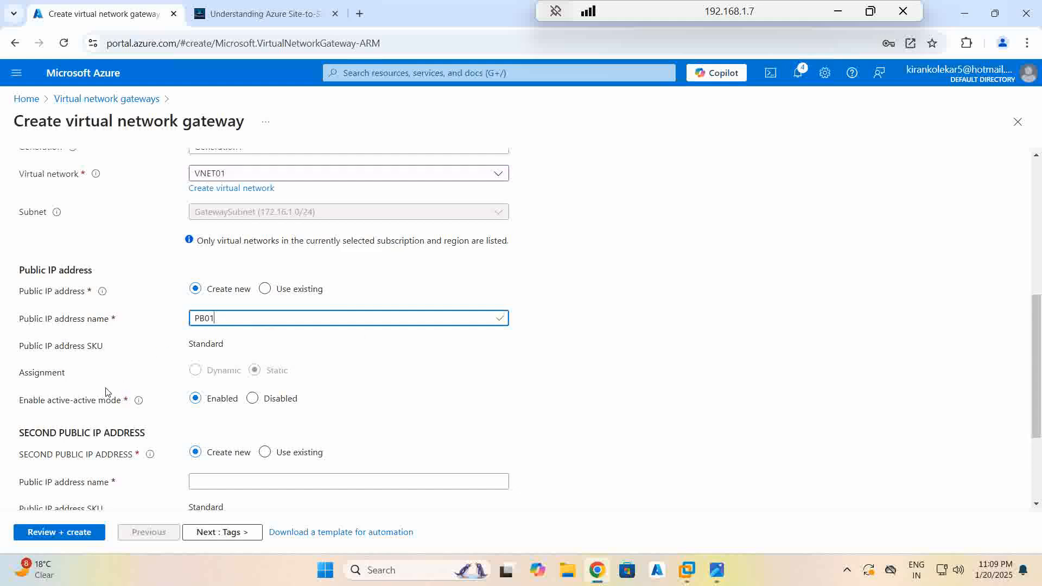
left_click(252, 400)
scroll(306, 422, "down", 1)
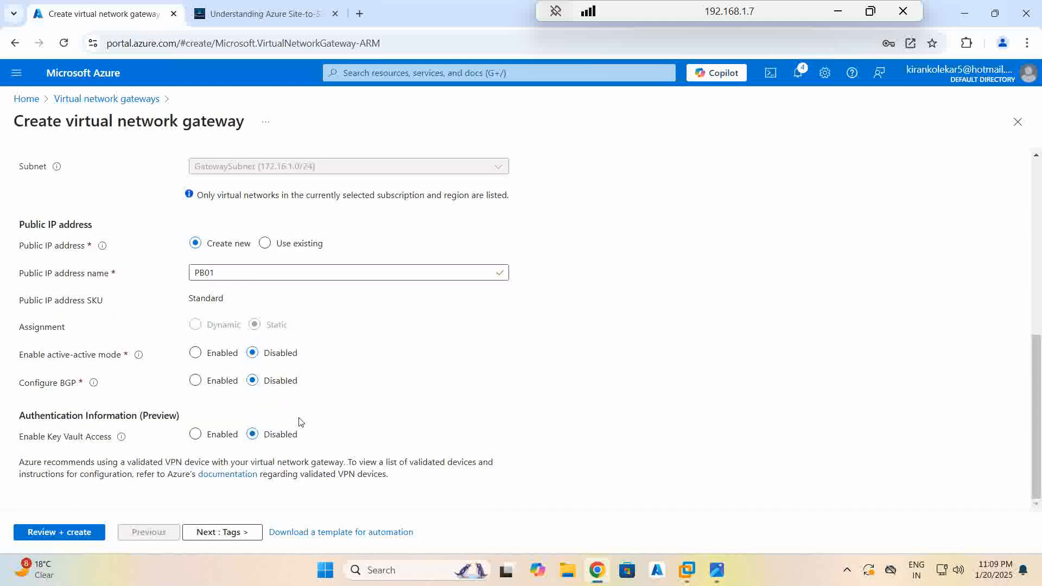
left_click(77, 533)
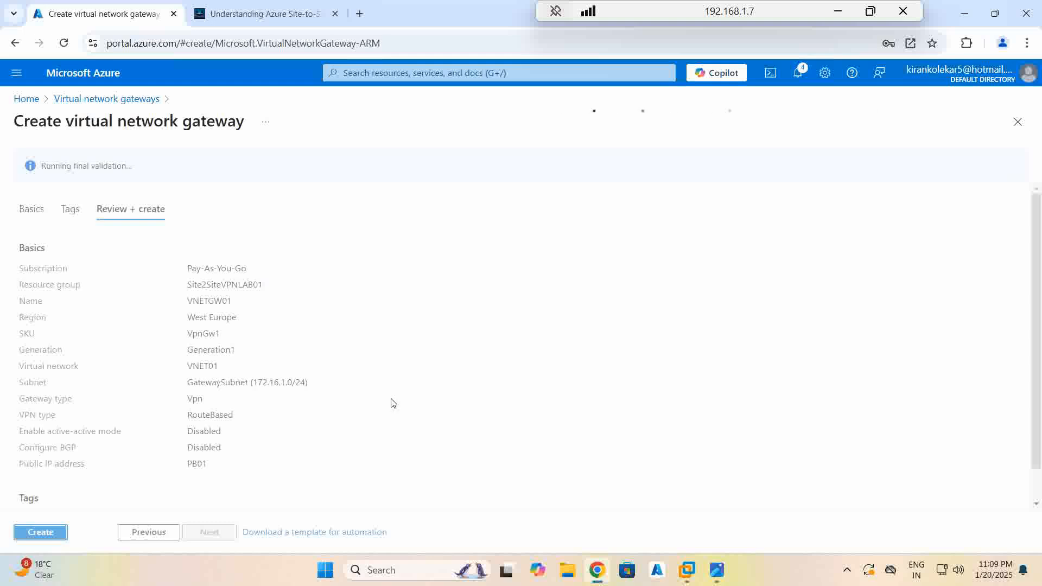
Create the VNETGW01 gateway and check Notifications until deployment completes.
left_click(43, 532)
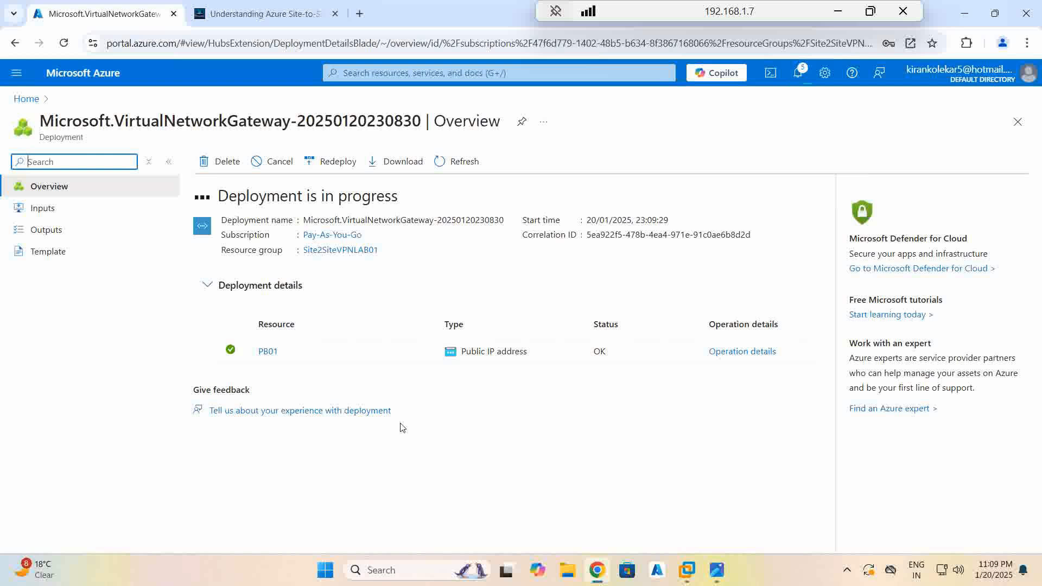
left_click(839, 11)
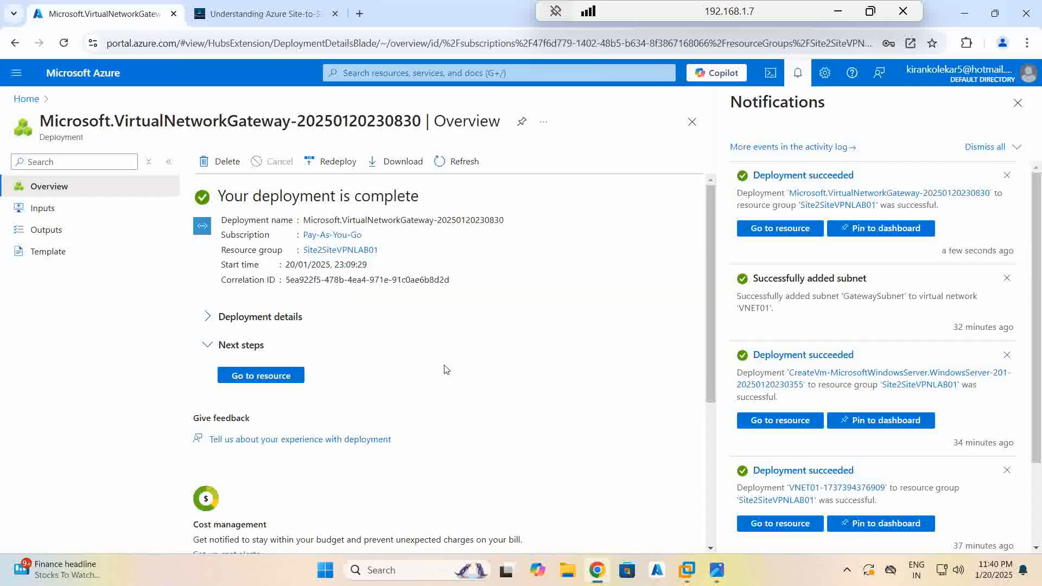
Go to the deployed VNETGW01 resource and view its still-empty Connections page.
left_click(261, 375)
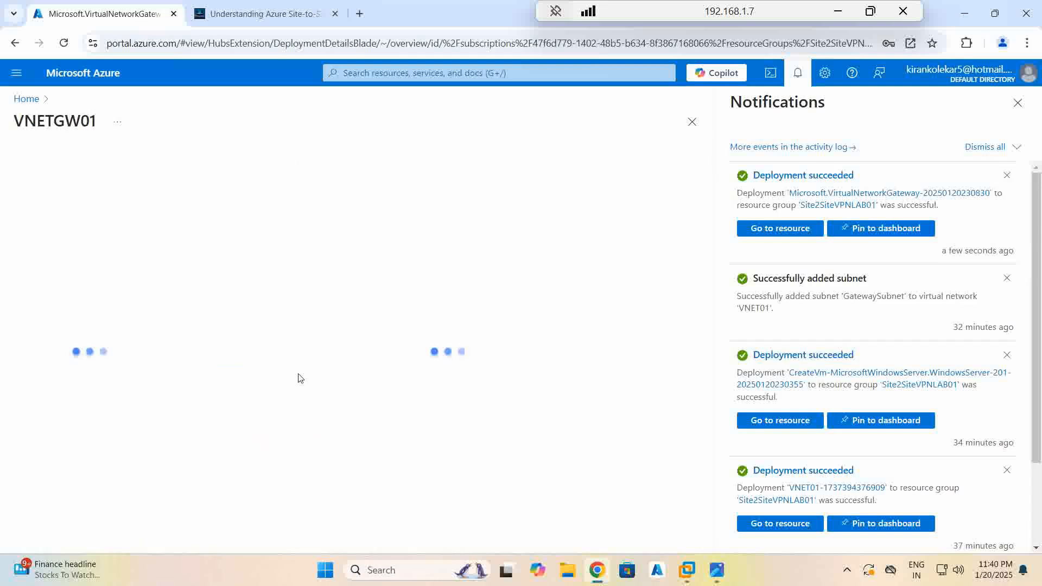
left_click(1018, 103)
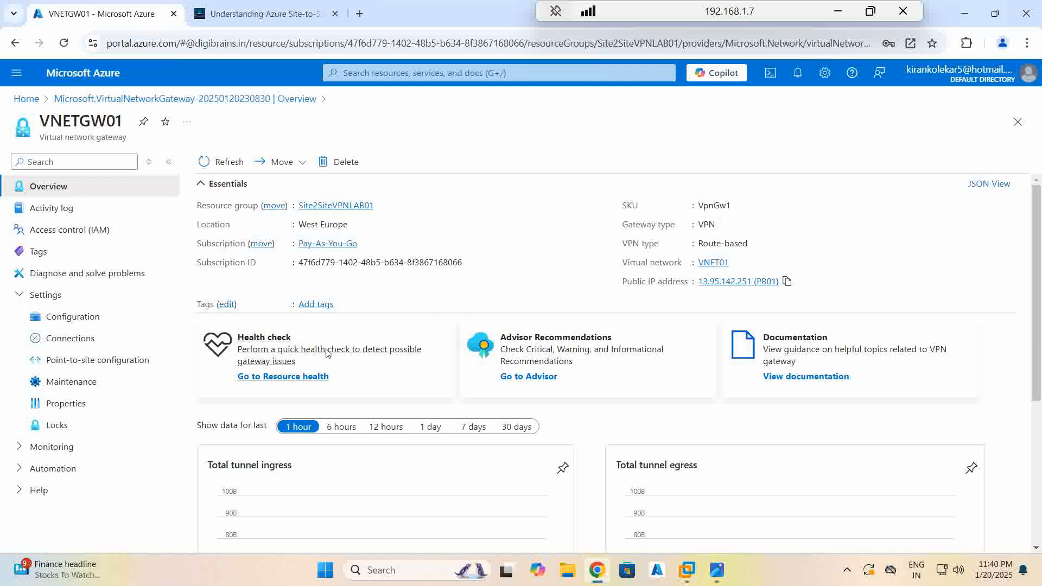
scroll(271, 347, "down", 5)
left_click(82, 339)
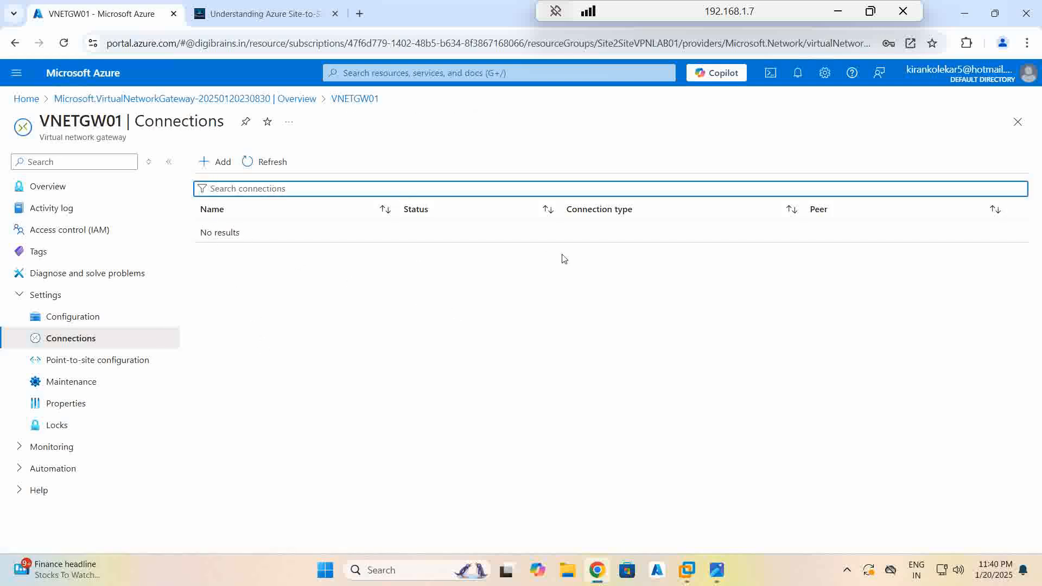
left_click(539, 342)
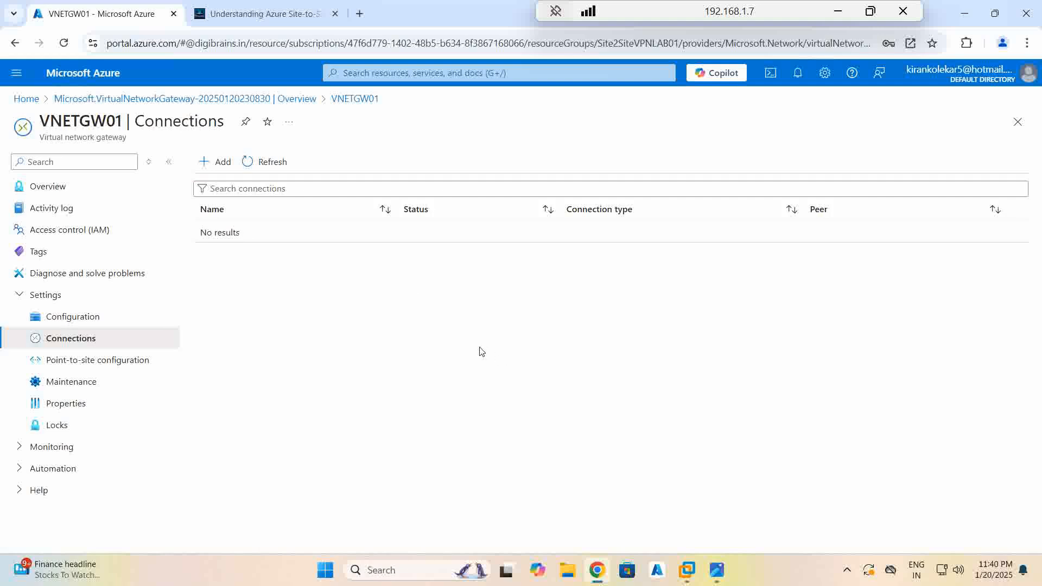
Find Local network gateways through the portal search and start creating one.
left_click(381, 72)
type("local ")
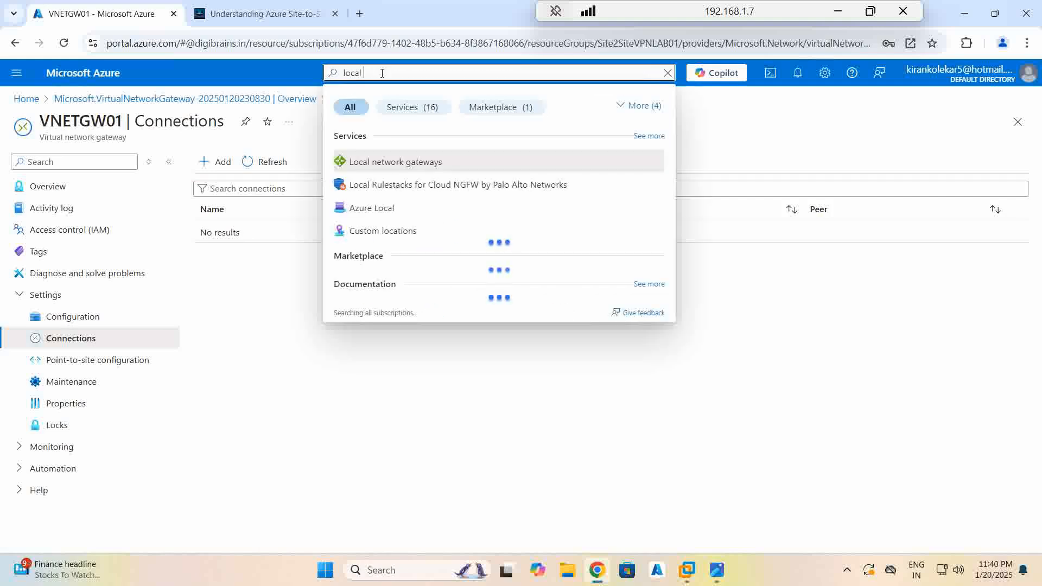
type("network gat")
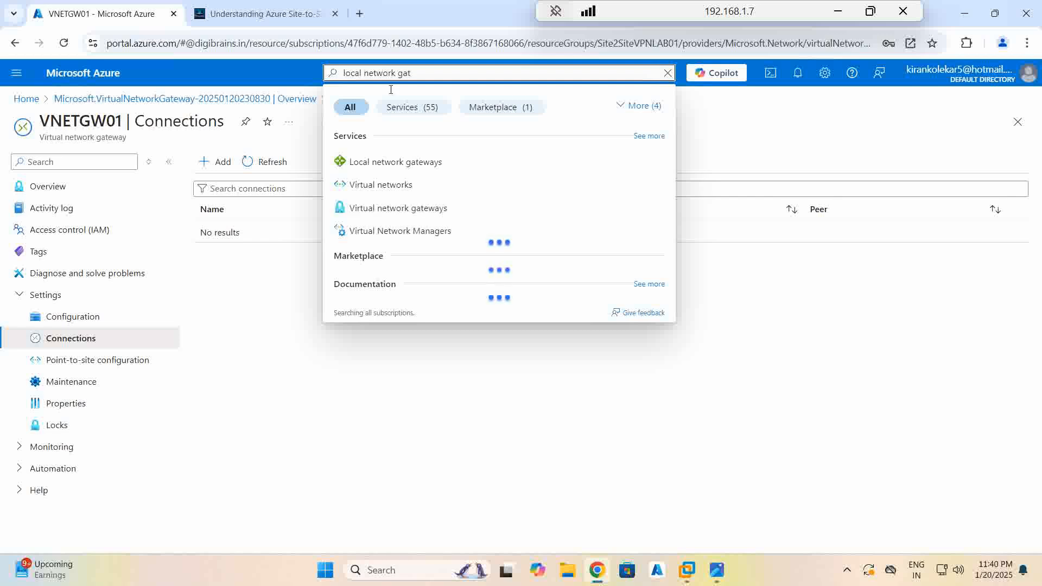
left_click(375, 162)
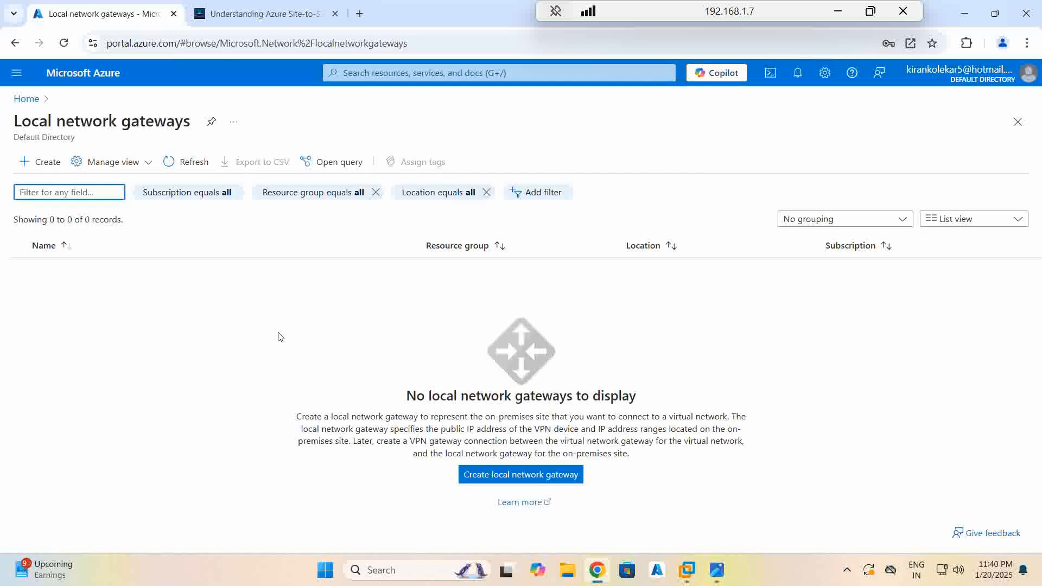
left_click(46, 163)
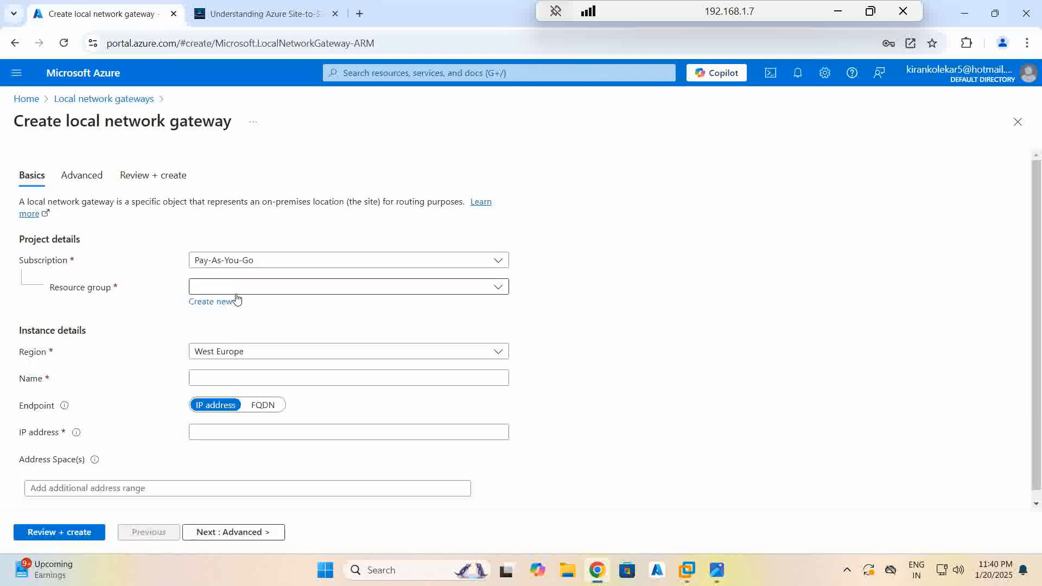
Place the gateway in Site2SiteVPNLAB01, West Europe, named LocalGW01, ready for the endpoint IP.
left_click(238, 287)
left_click(221, 355)
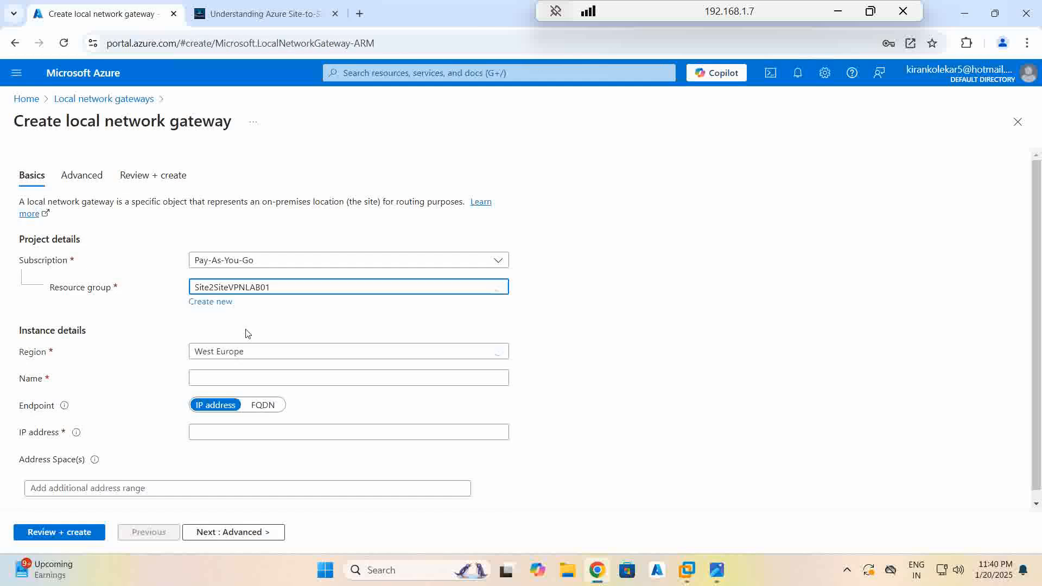
scroll(217, 350, "down", 1)
left_click(205, 361)
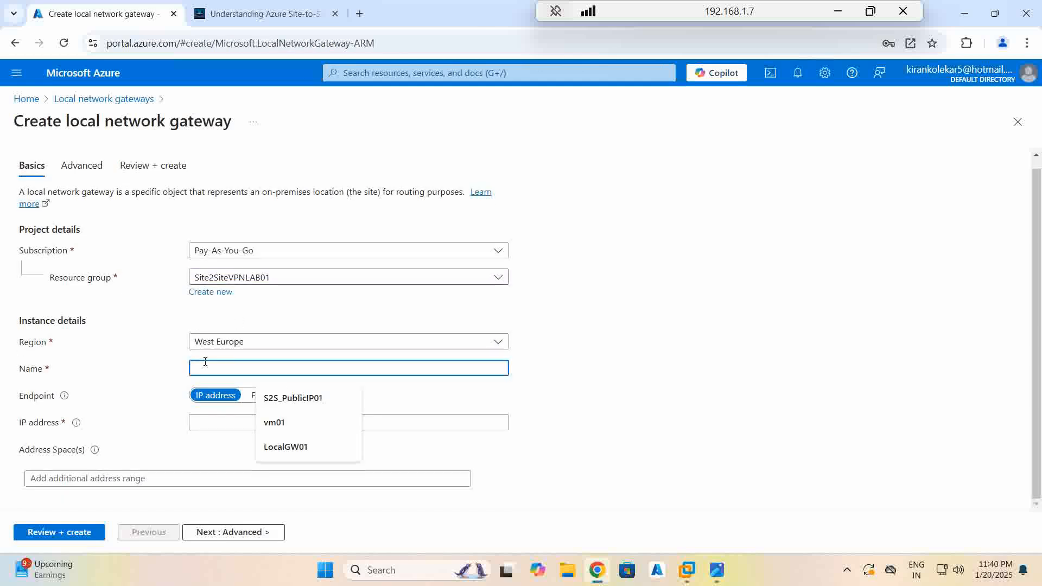
left_click(287, 450)
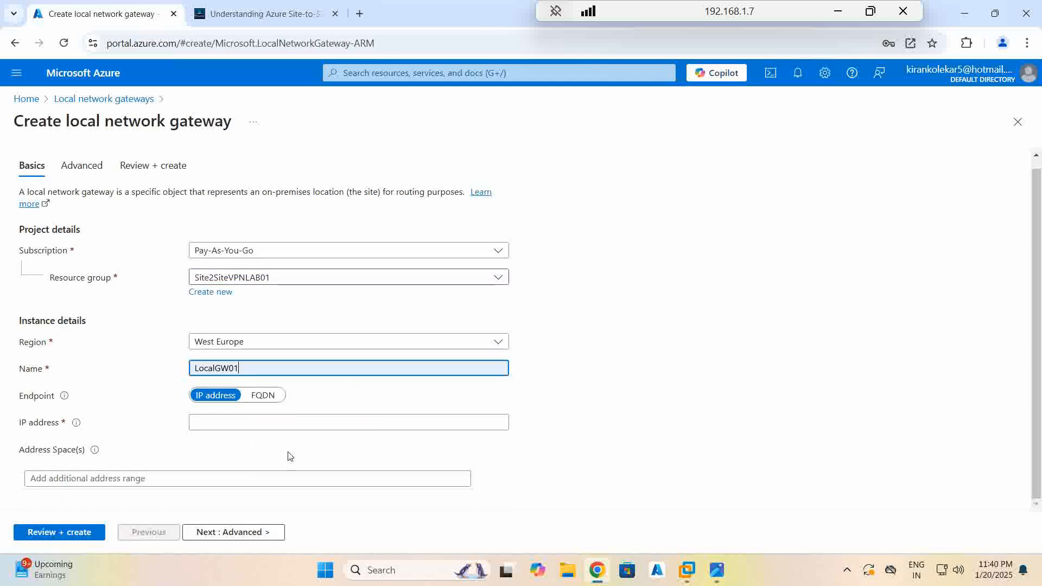
left_click(221, 426)
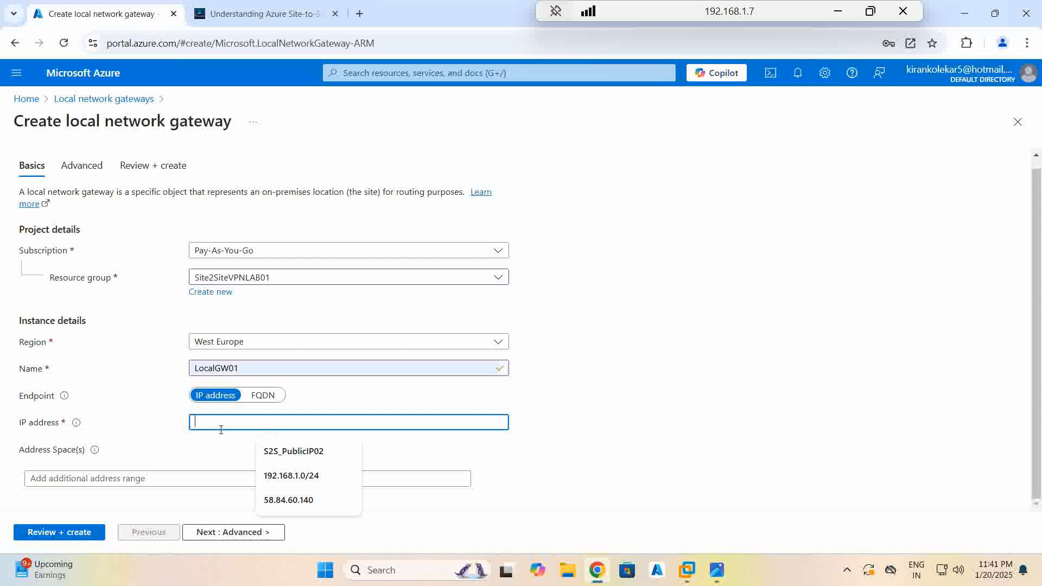
left_click(358, 400)
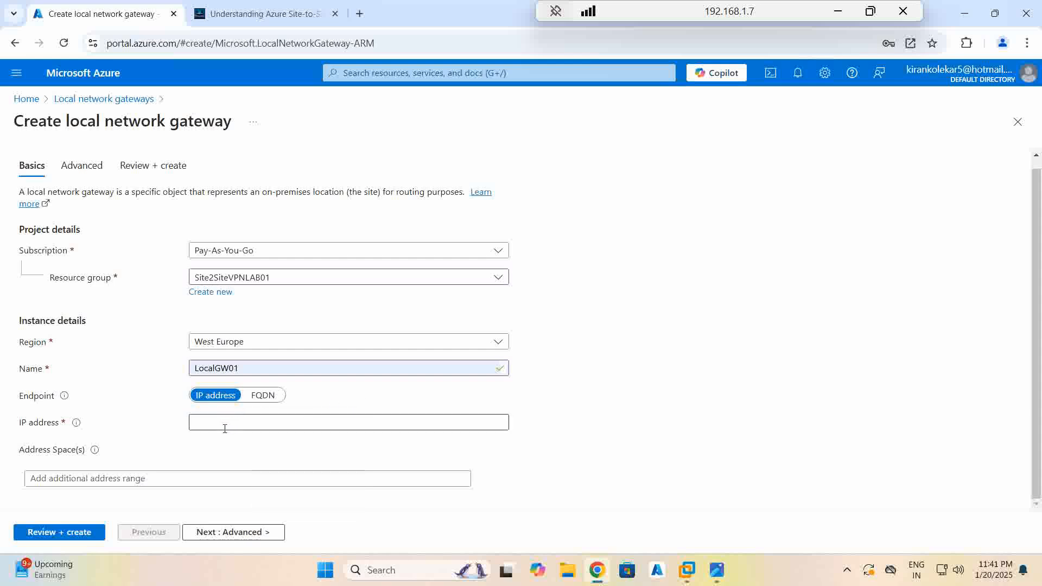
left_click(359, 14)
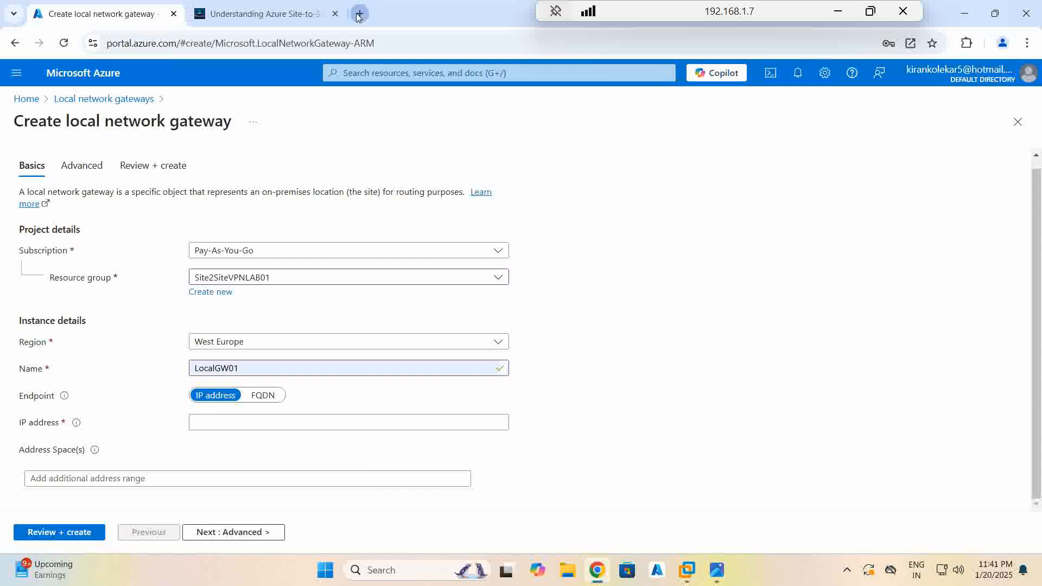
left_click(317, 42)
type("ip")
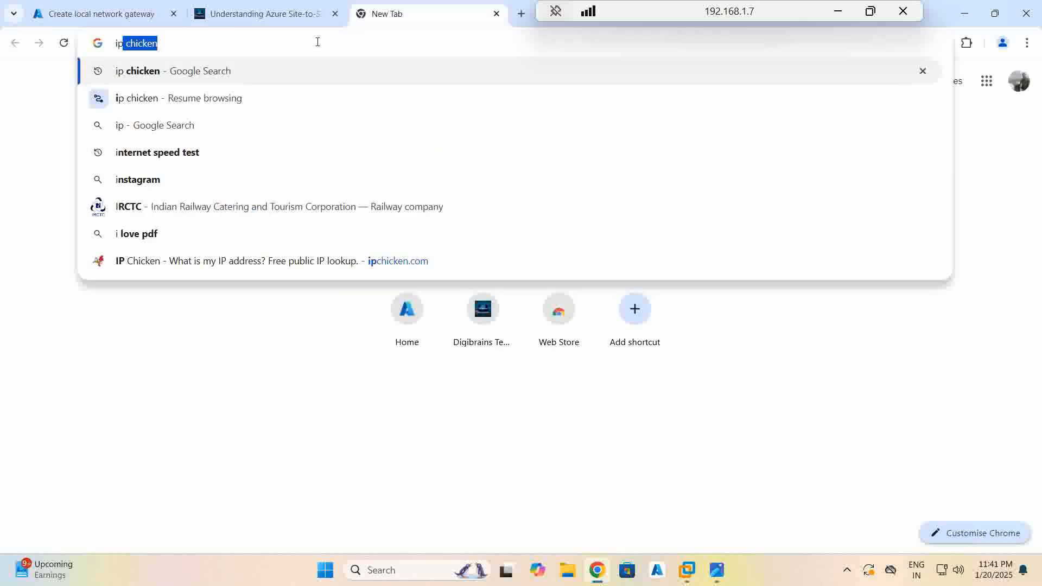
key("Return")
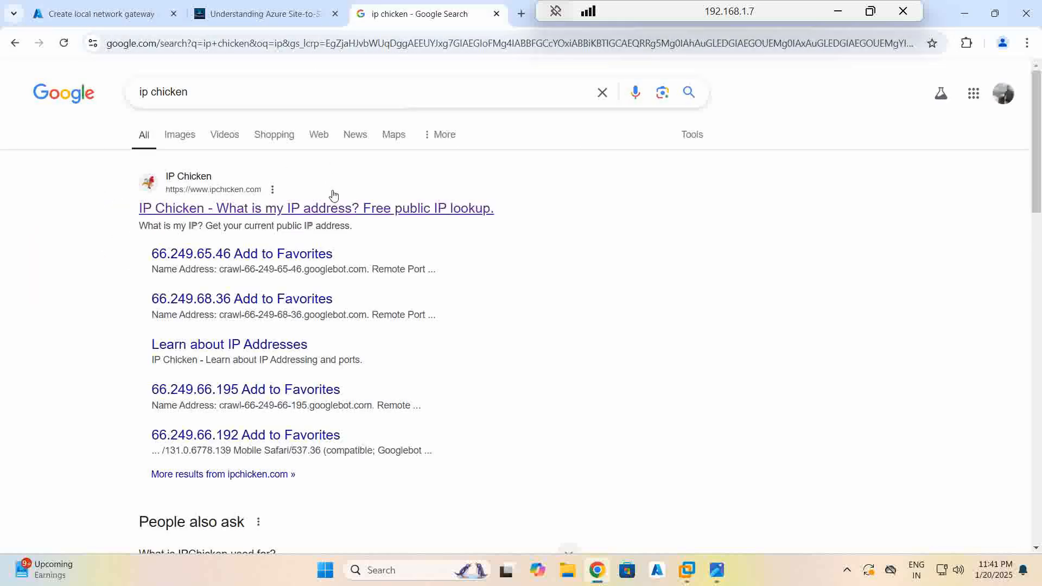
left_click(326, 209)
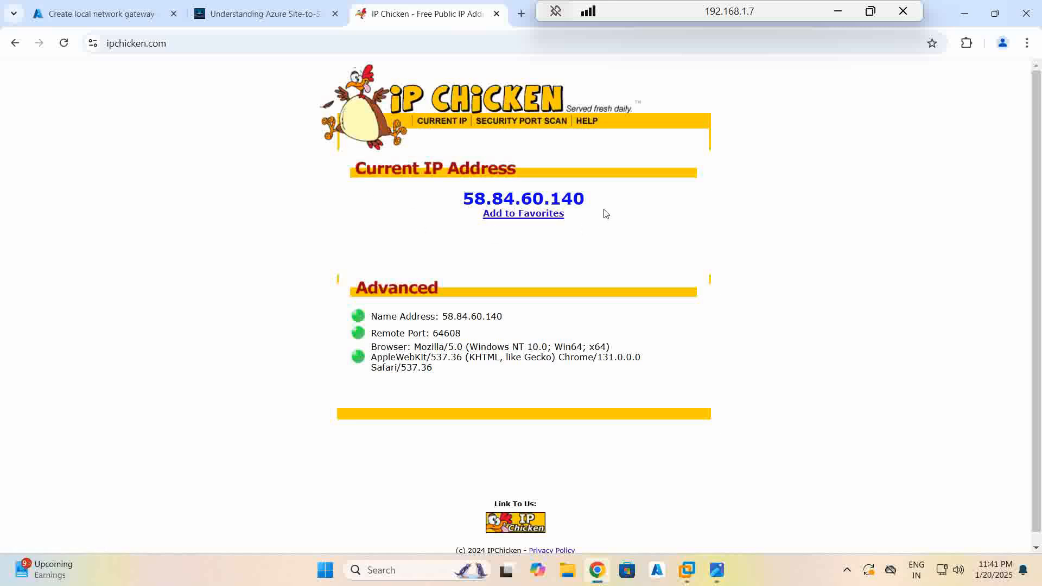
left_click_drag(597, 202, 460, 202)
key("ctrl+c")
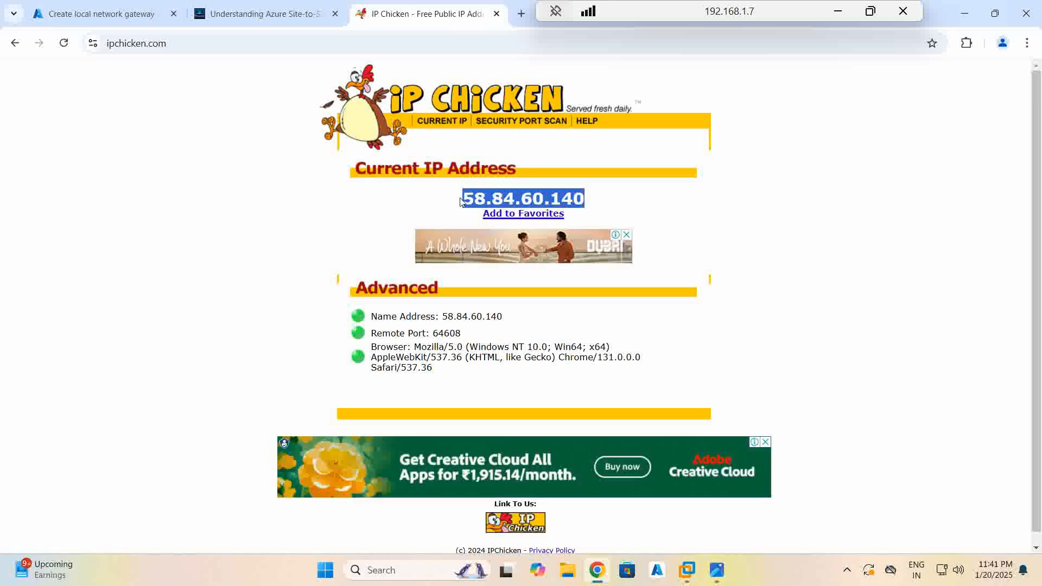
left_click(56, 20)
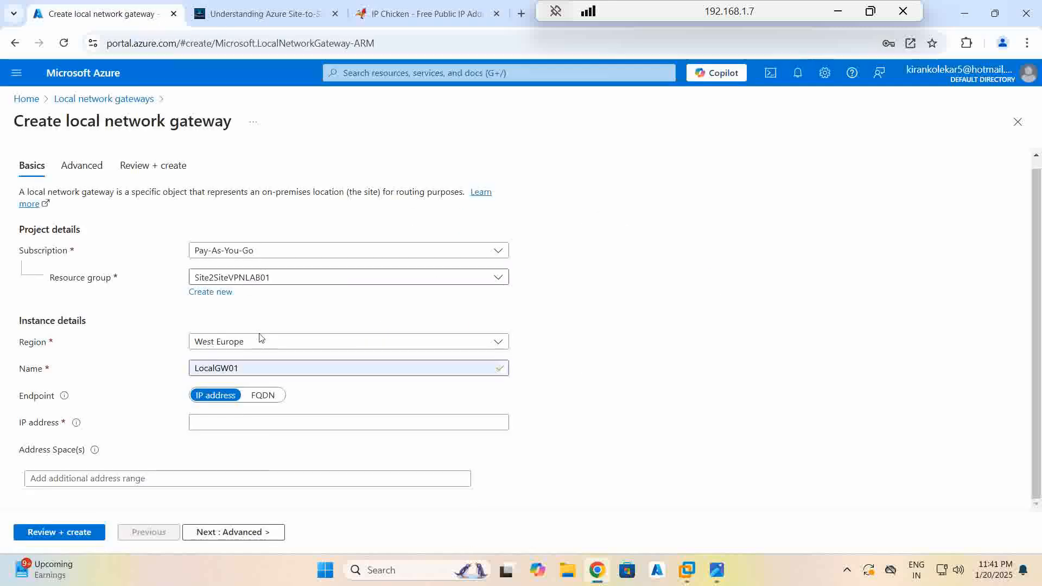
Enter IP 58.84.60.140 and address space 192.168.1.0/24, then proceed to Review + create.
left_click(215, 426)
key("ctrl+v")
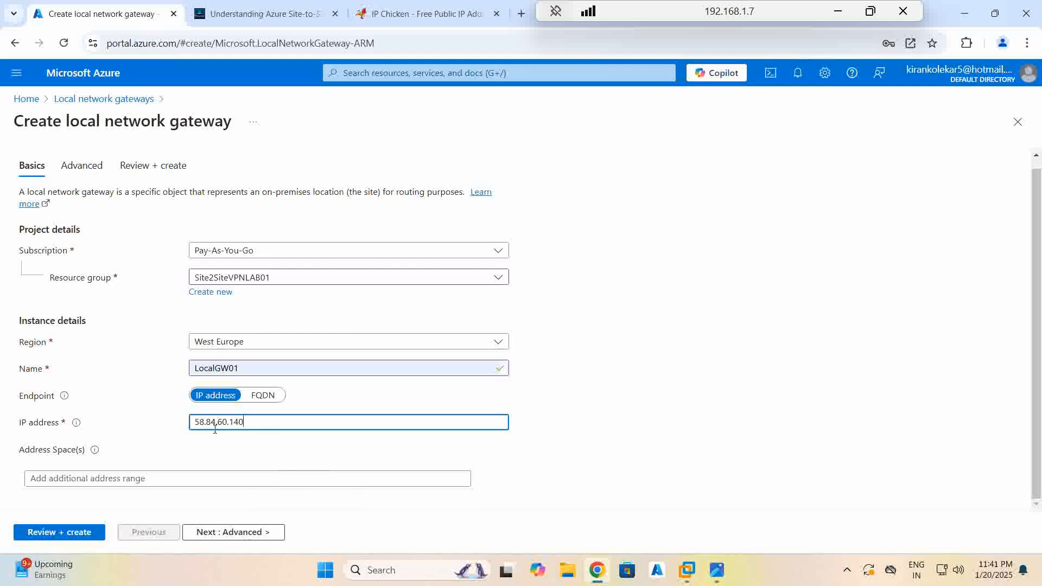
left_click(237, 449)
left_click(92, 479)
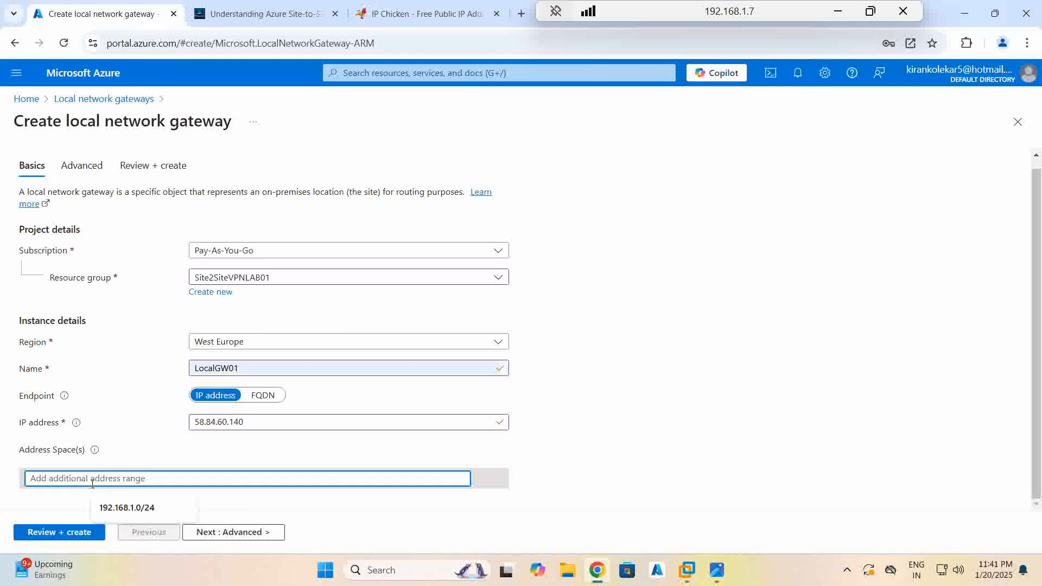
type("192.168")
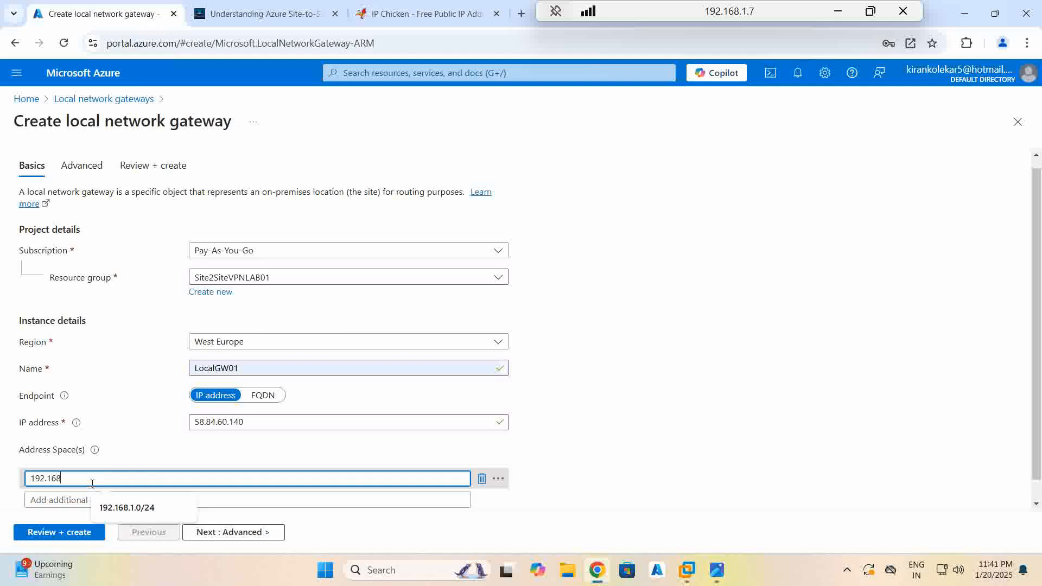
type(".1.0")
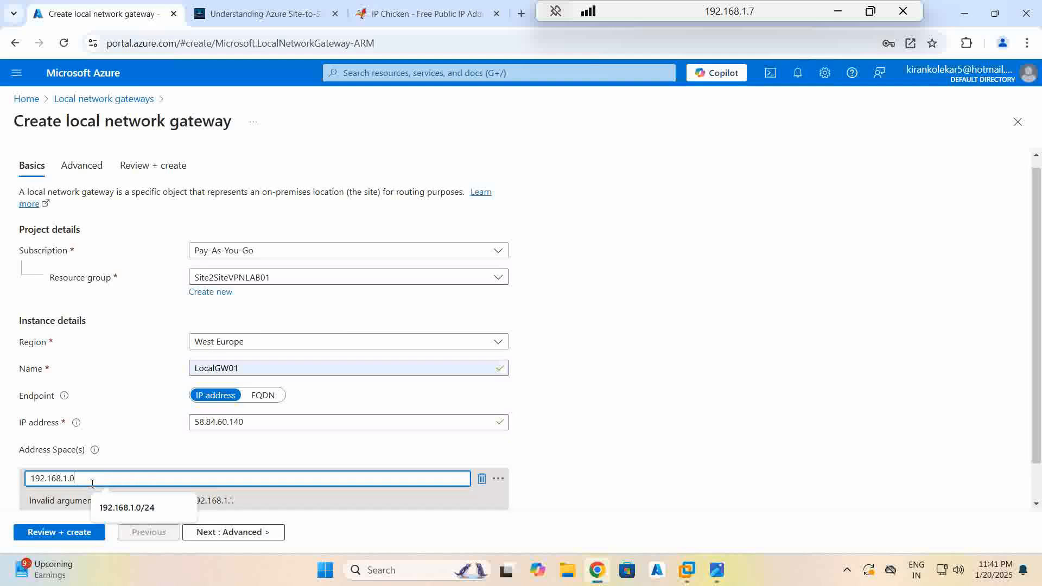
type("/24")
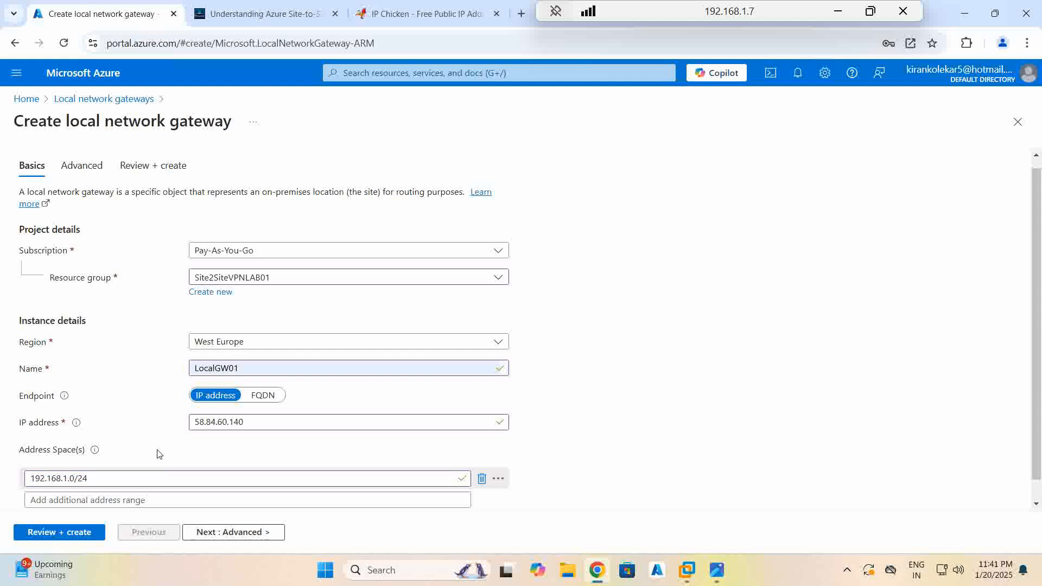
scroll(158, 454, "down", 1)
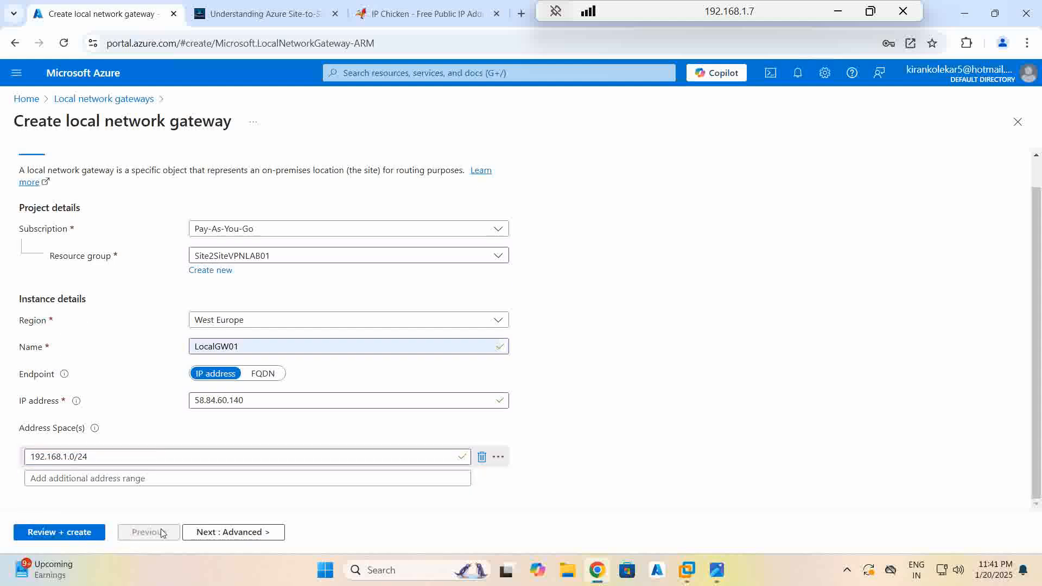
left_click(215, 538)
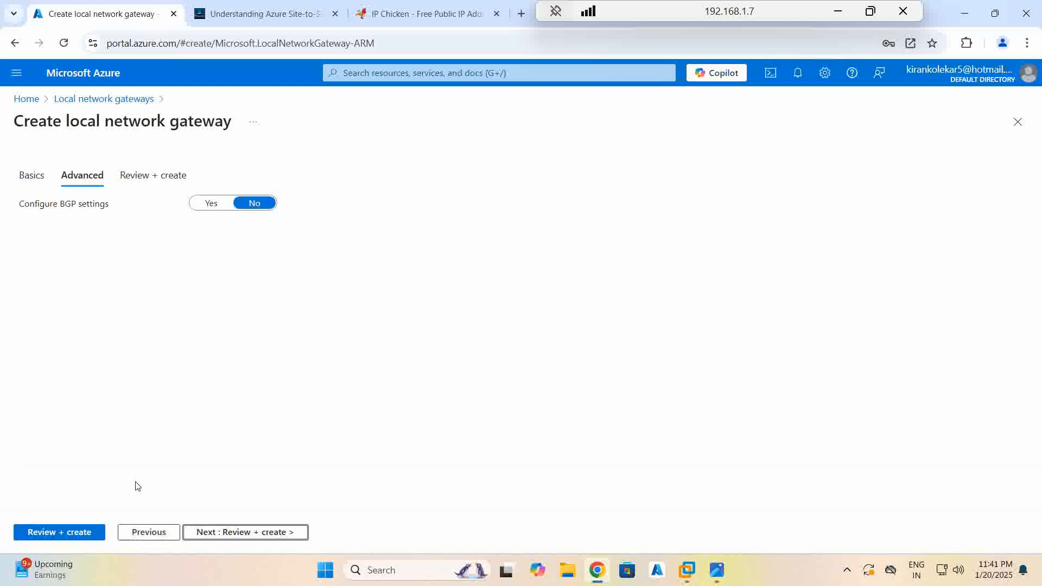
left_click(245, 533)
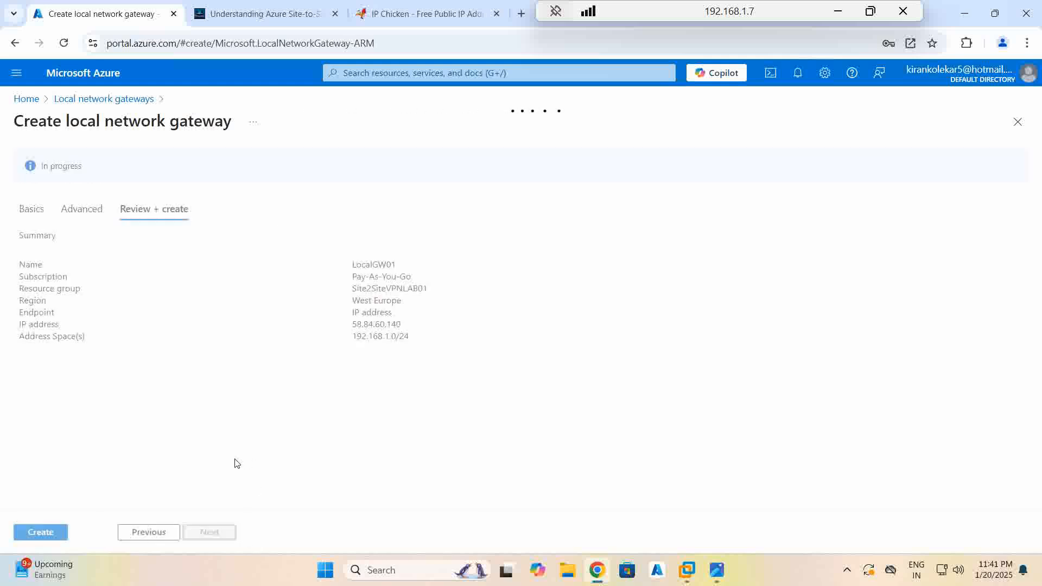
Create LocalGW01 and go to the resource once deployment completes.
left_click(51, 532)
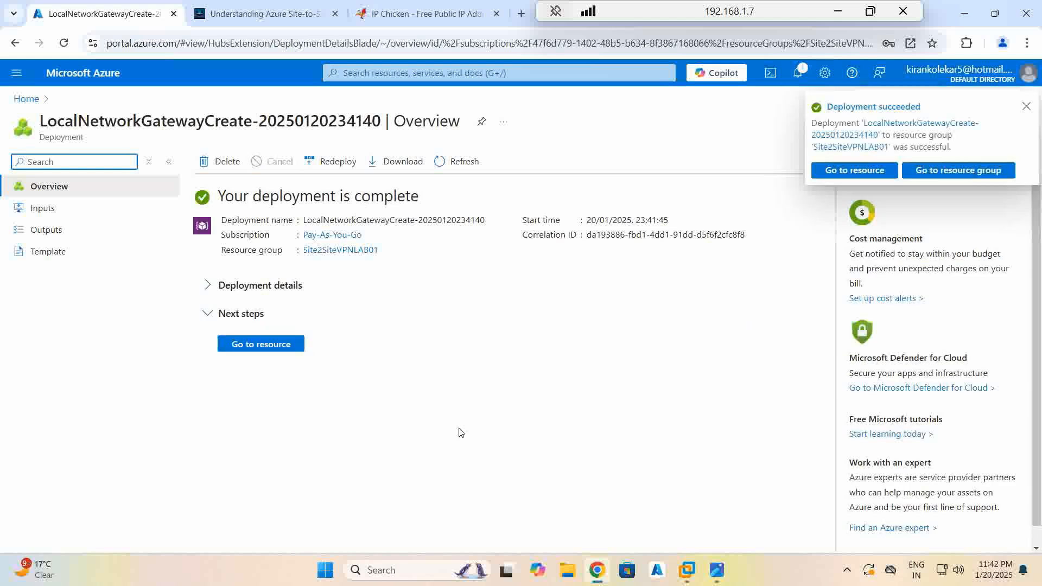
left_click(245, 347)
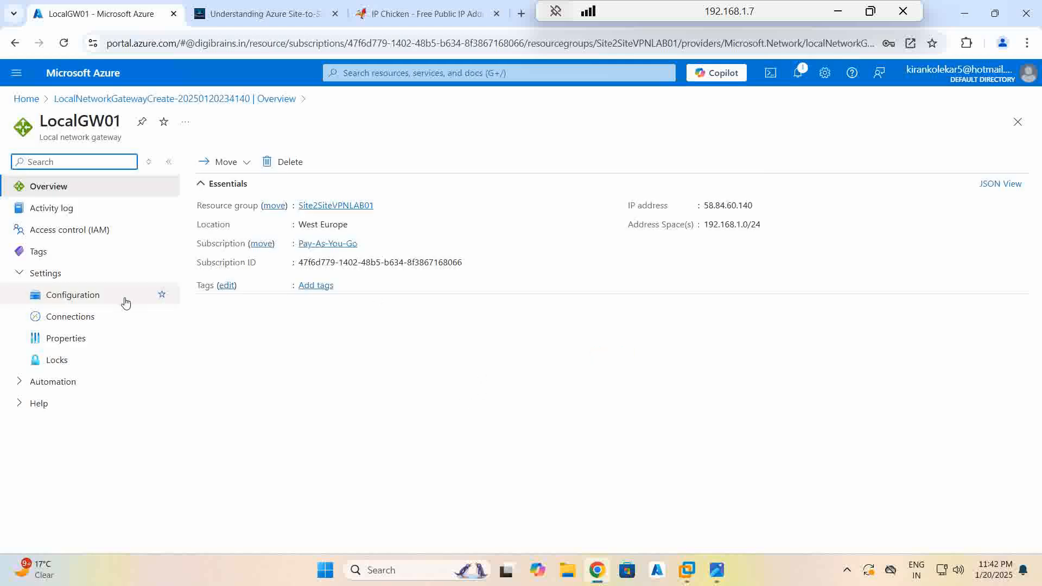
Review LocalGW01's configuration (58.84.60.140, 192.168.1.0/24), then open its empty Connections list.
left_click(98, 302)
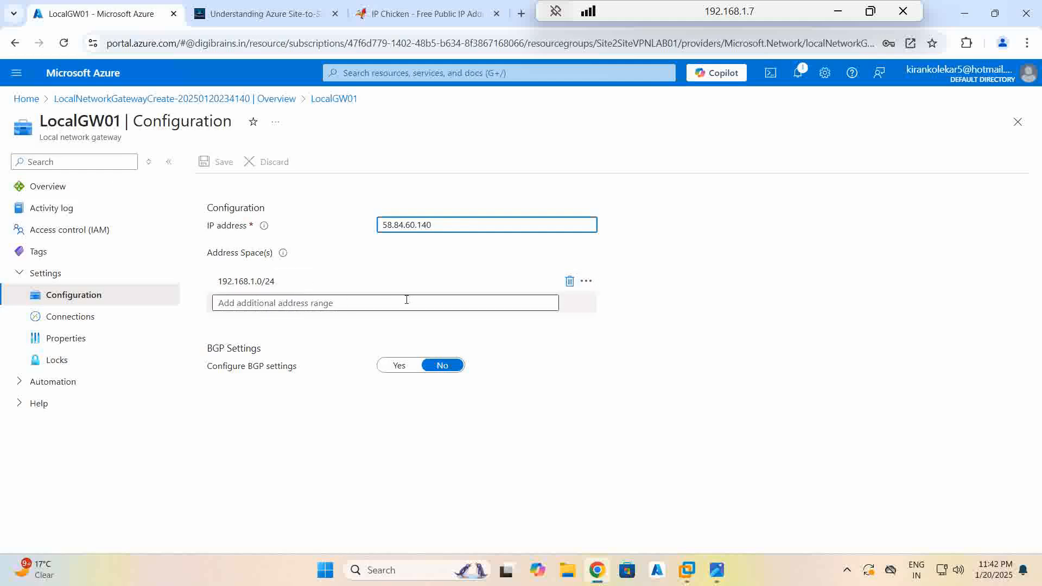
left_click(682, 349)
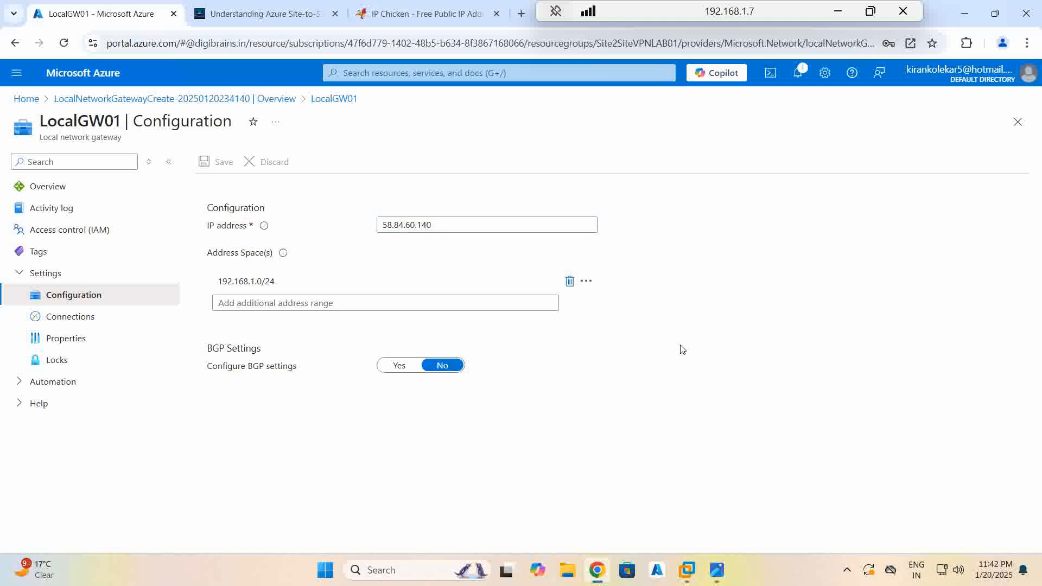
left_click_drag(443, 225, 371, 229)
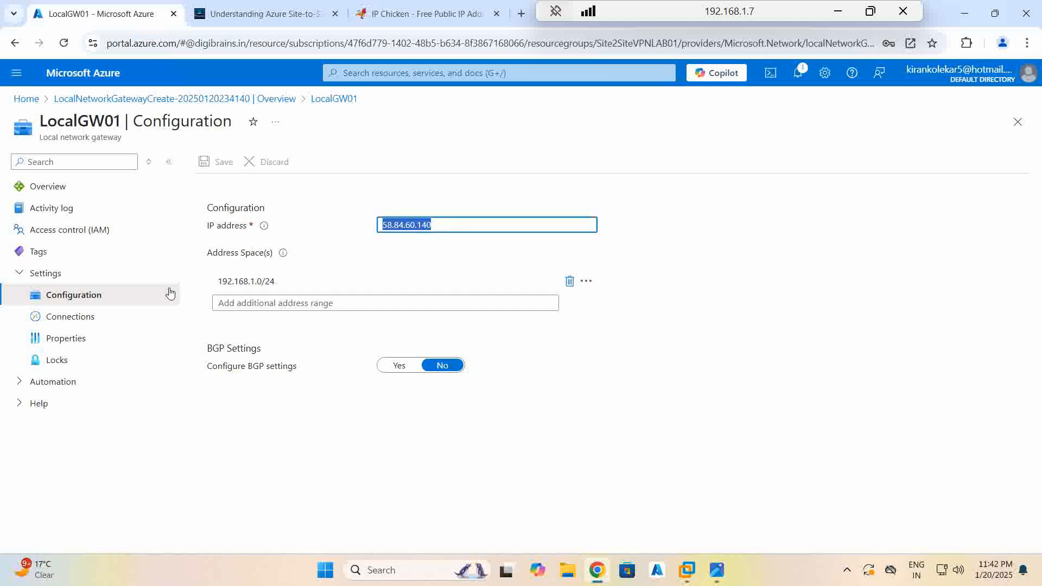
left_click(98, 325)
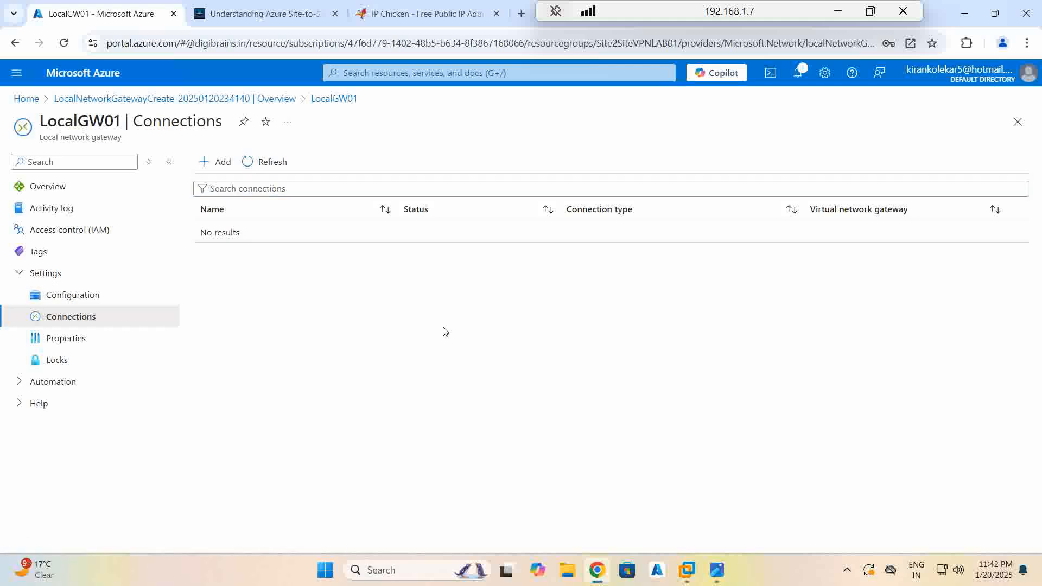
Add a Site-to-site (IPsec) connection named Connection01 and move to its settings.
left_click(216, 163)
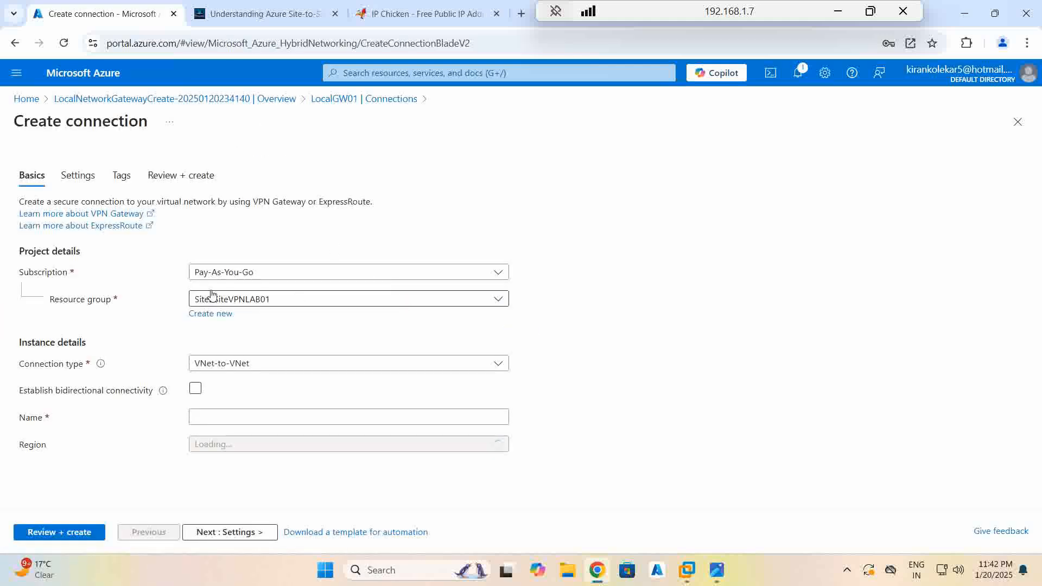
left_click(257, 371)
left_click(244, 402)
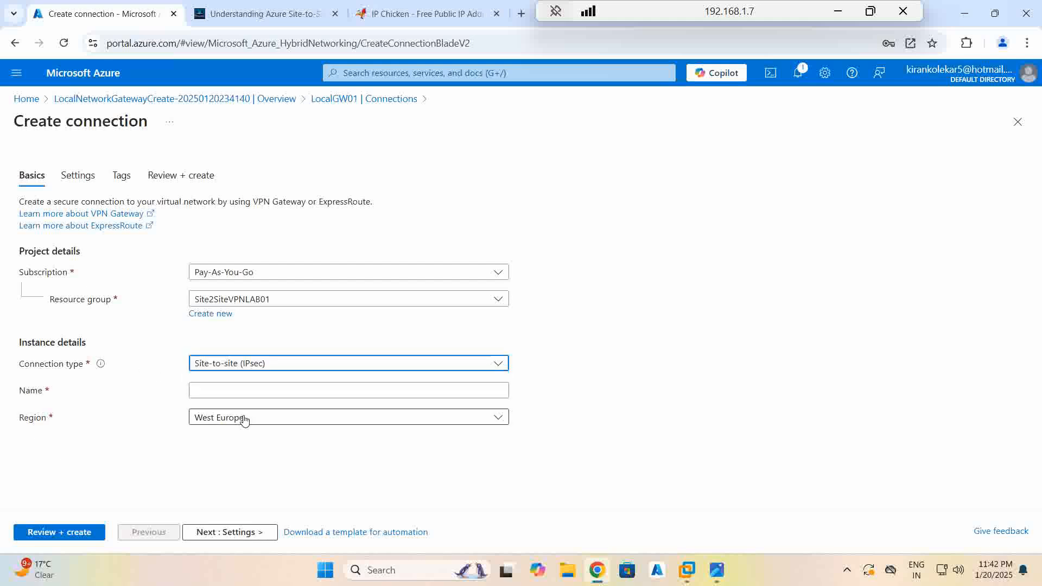
left_click(211, 395)
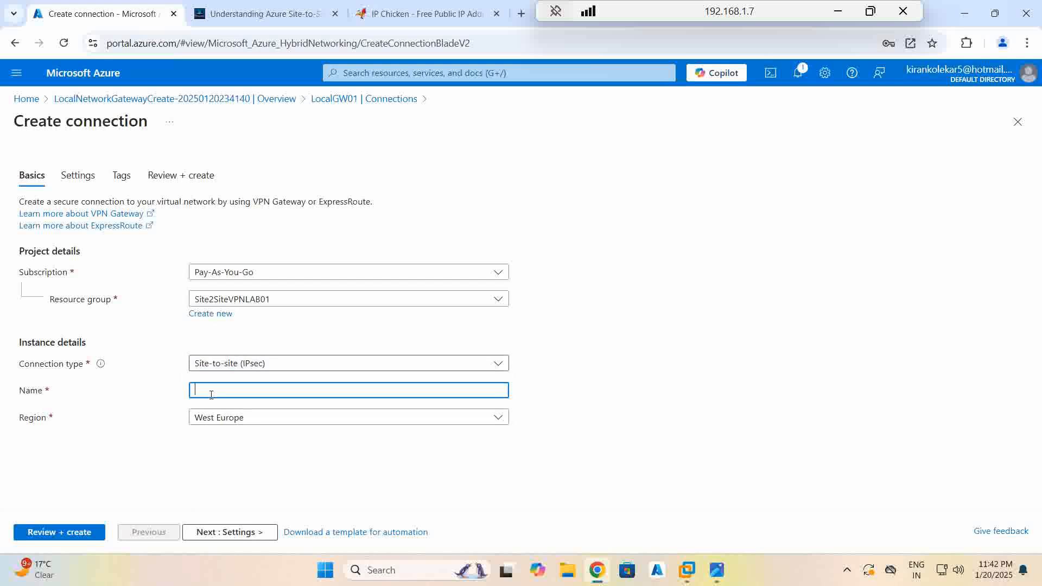
type("nection01")
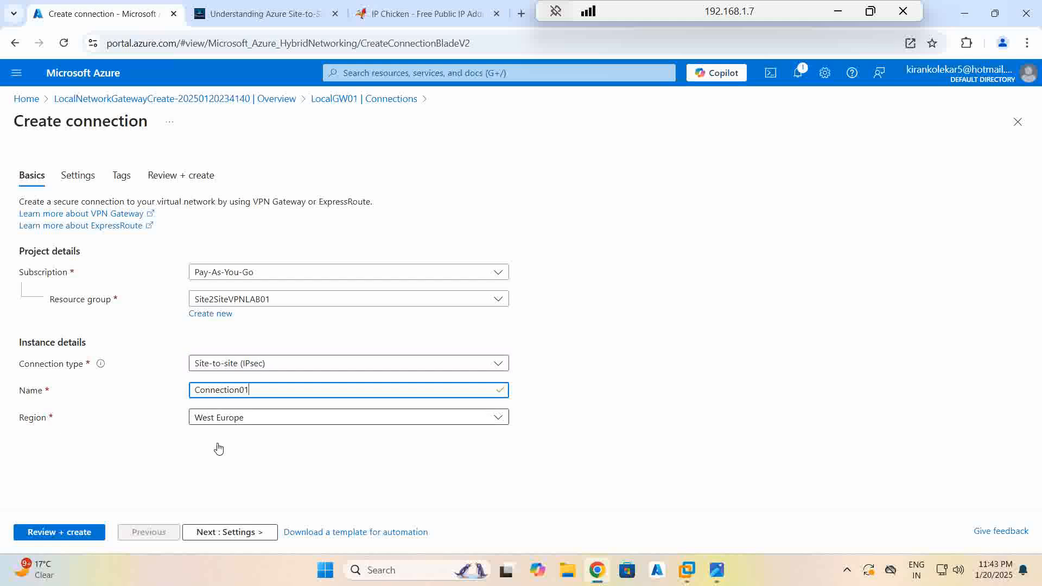
left_click(211, 538)
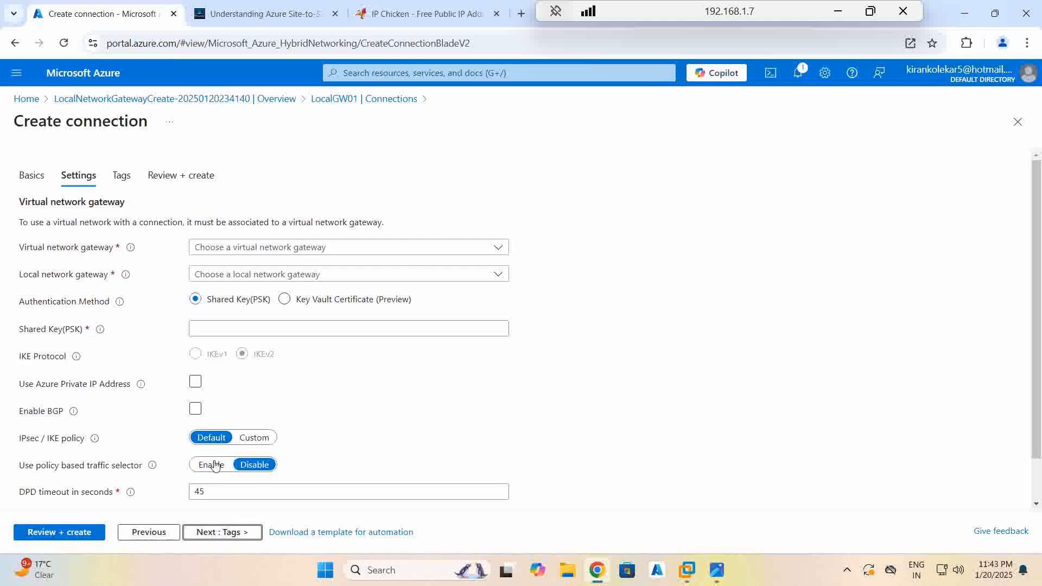
Link VNETGW01 to LocalGW01 with a shared key and run Review + create validation.
left_click(221, 250)
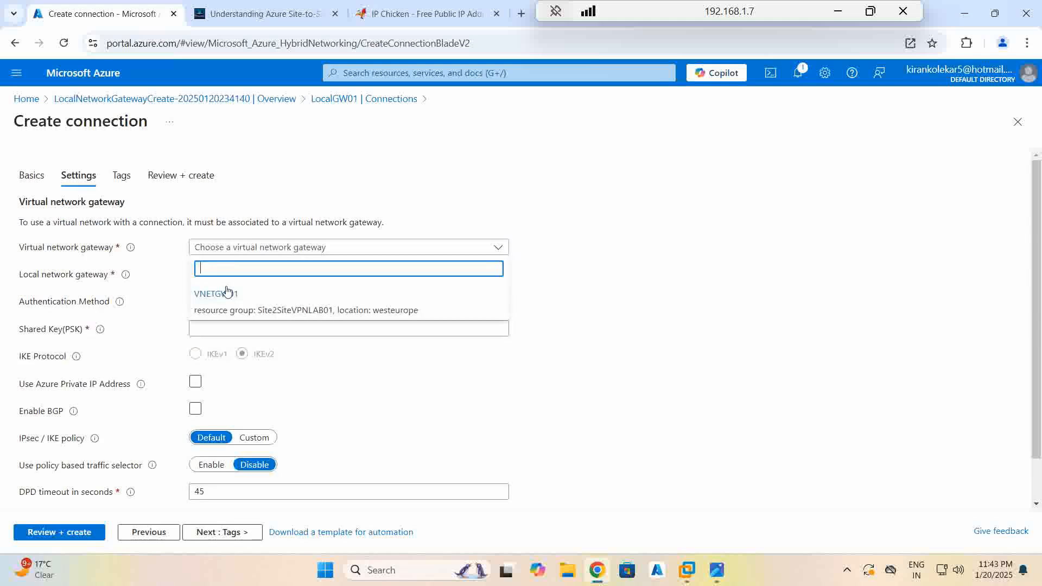
left_click(217, 294)
left_click(203, 278)
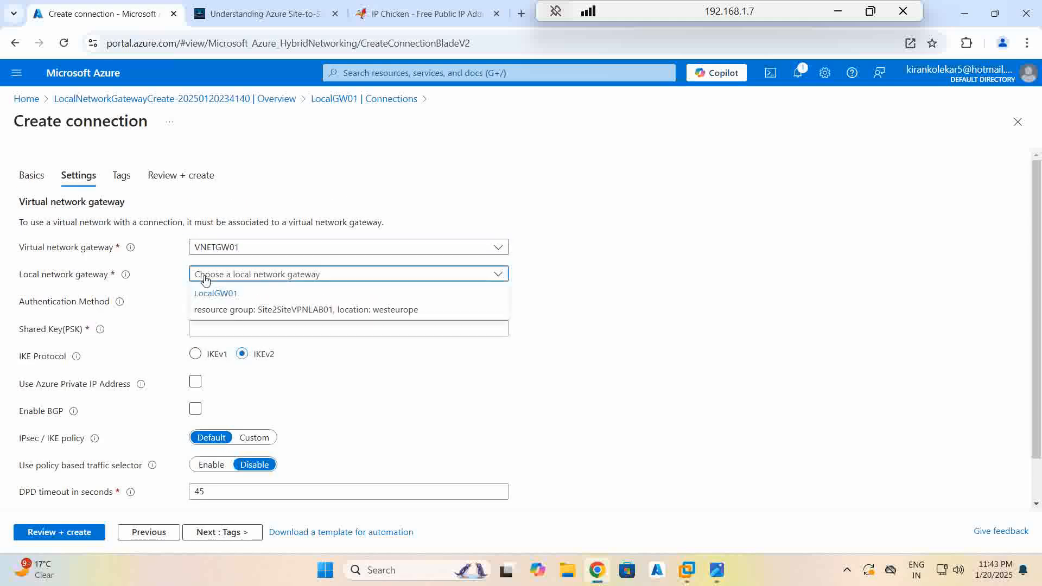
left_click(217, 305)
left_click(213, 329)
type("••••••••••••")
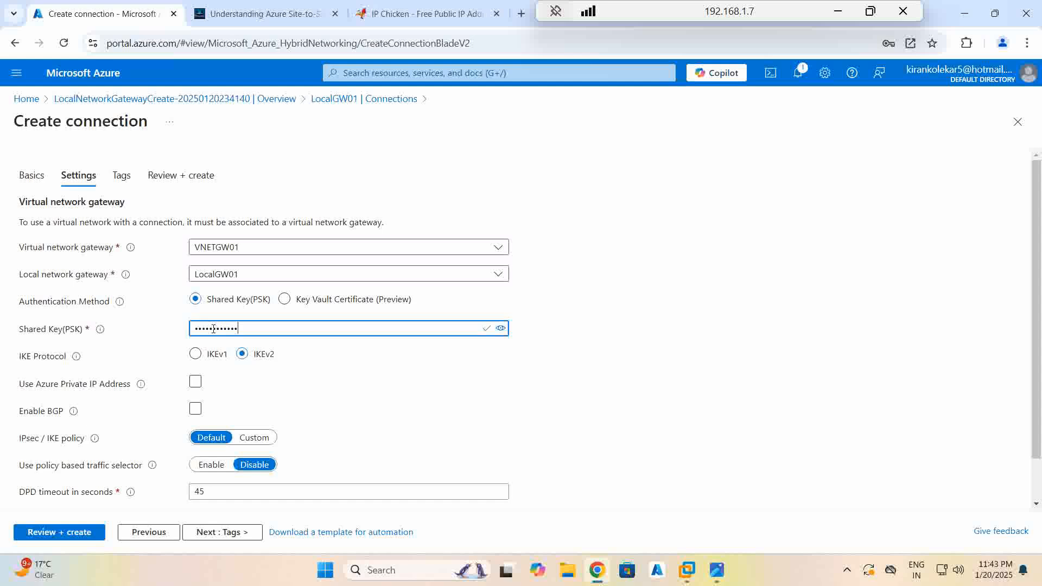
left_click(294, 379)
left_click(199, 381)
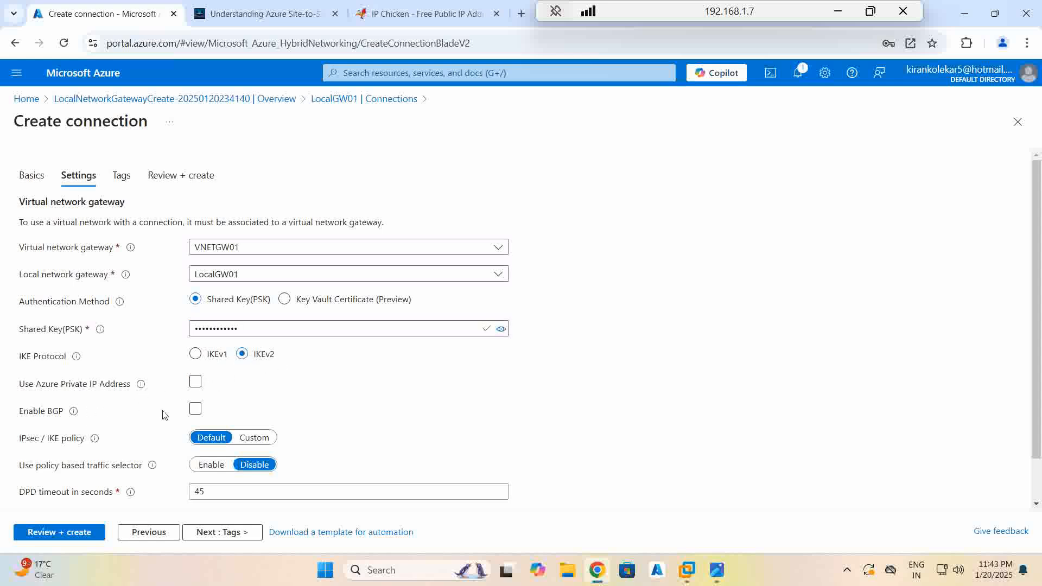
scroll(245, 421, "down", 1)
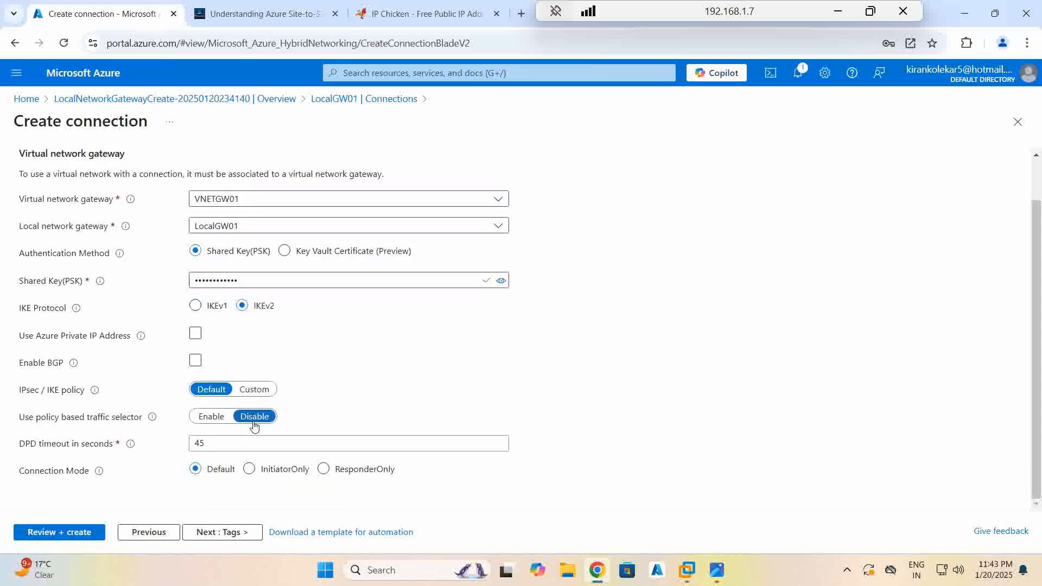
left_click(87, 540)
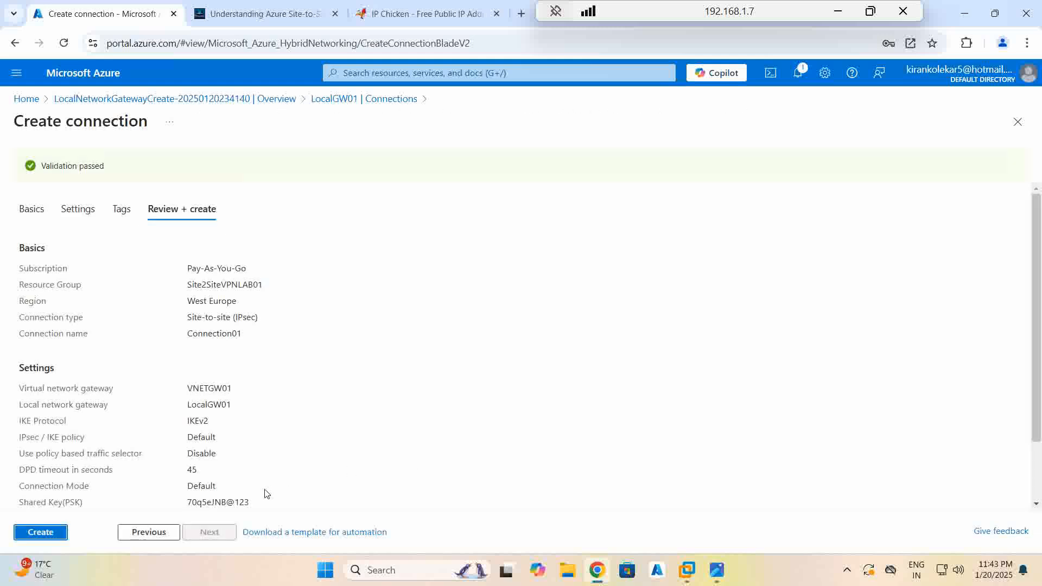
Create Connection01 and start its deployment in resource group Site2SiteVPNLAB01.
left_click(48, 534)
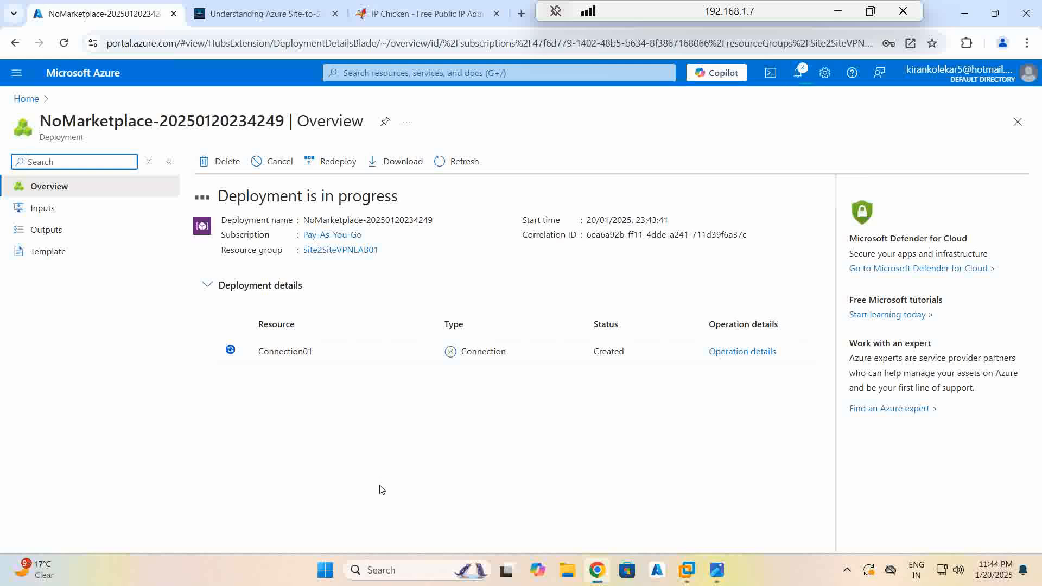
Leave the Connection01 deployment running and switch to VMware Workstation's home view listing DC01, RRAS01, Client01 and Client02.
left_click(367, 478)
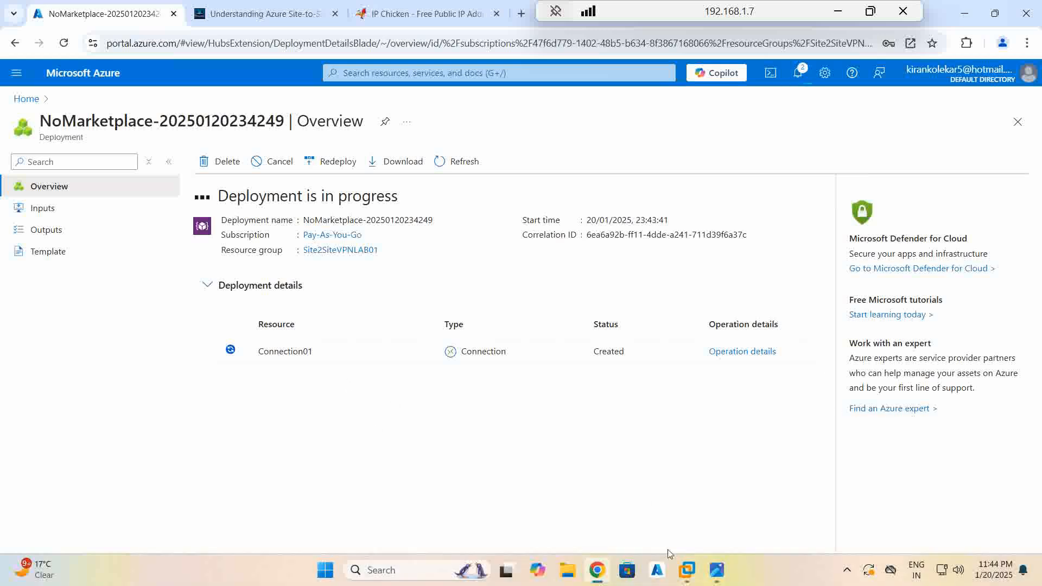
mouse_move(692, 569)
left_click(288, 467)
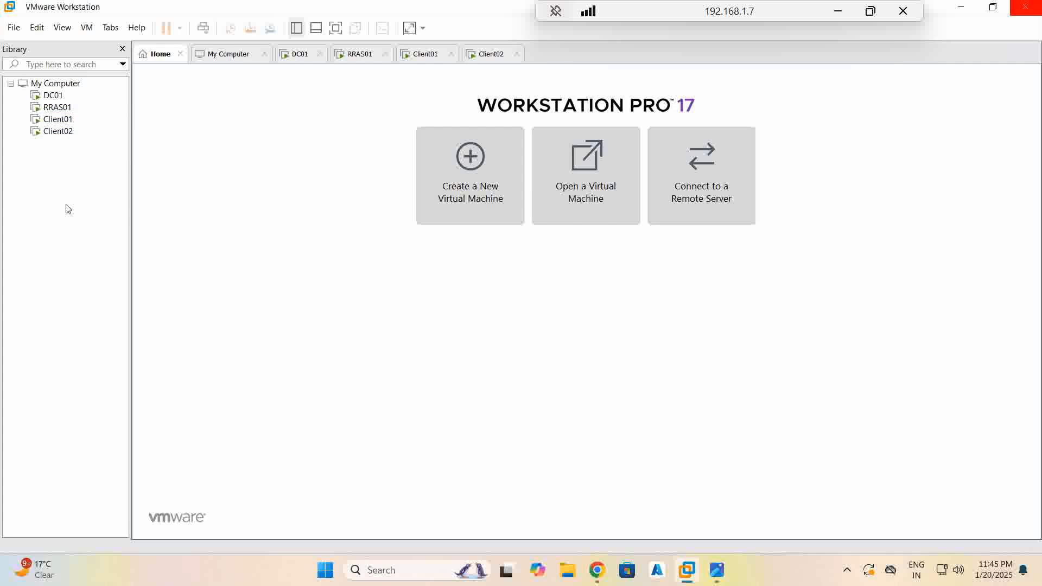
Sign in to the RRAS01 virtual machine with the administrator password so Server Manager's Dashboard opens.
left_click(56, 107)
left_click(625, 517)
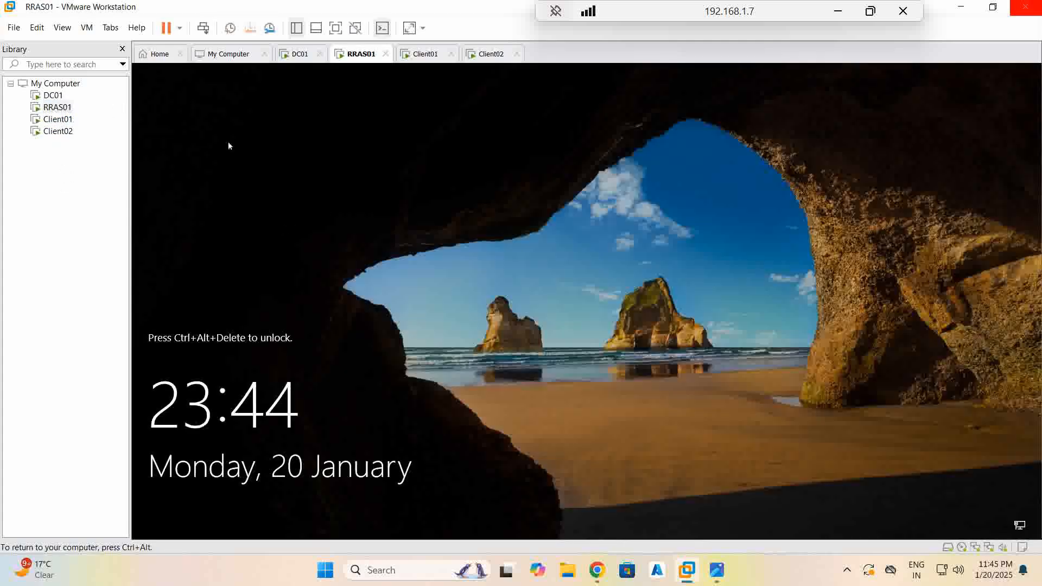
left_click(203, 27)
left_click(528, 364)
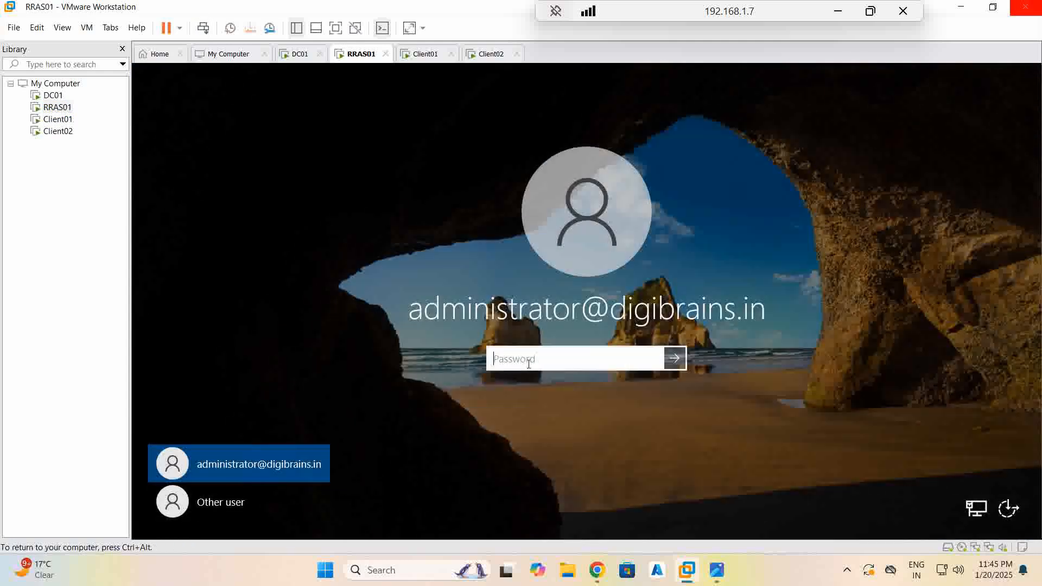
type("••••••••")
key("Return")
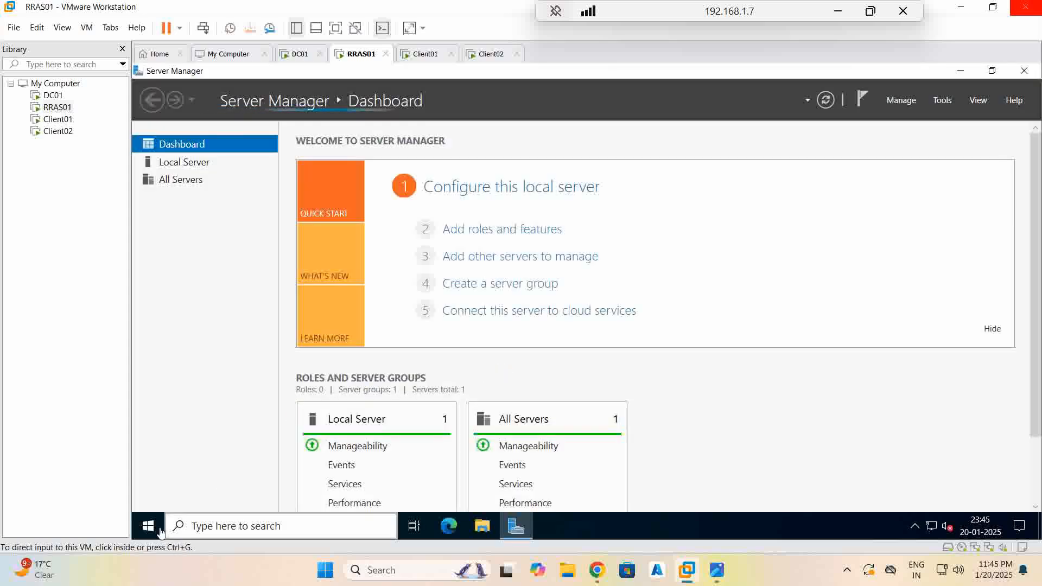
right_click(153, 526)
left_click(179, 457)
type("n")
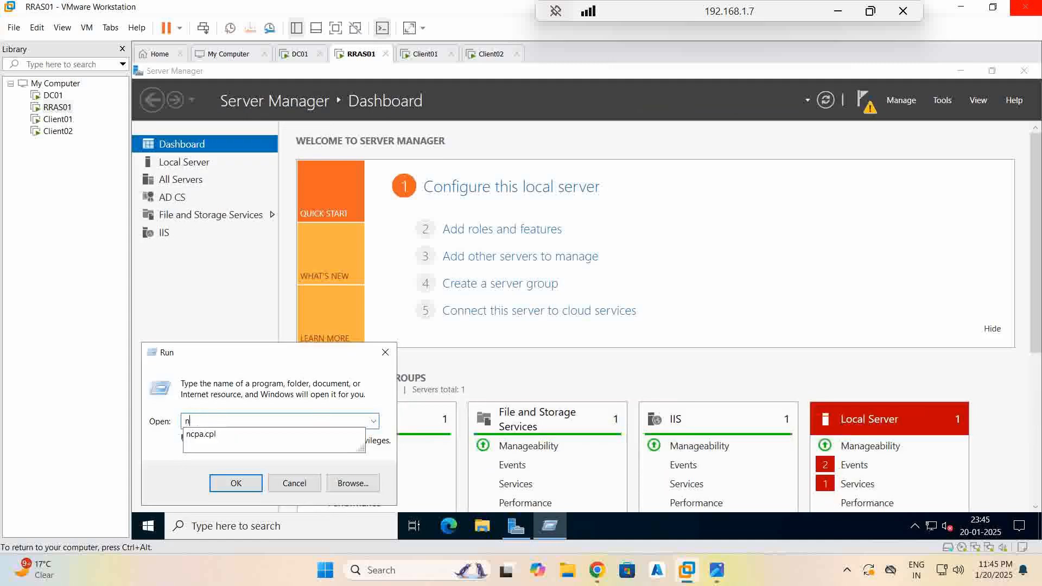
type("cpa.cpl")
key("Return")
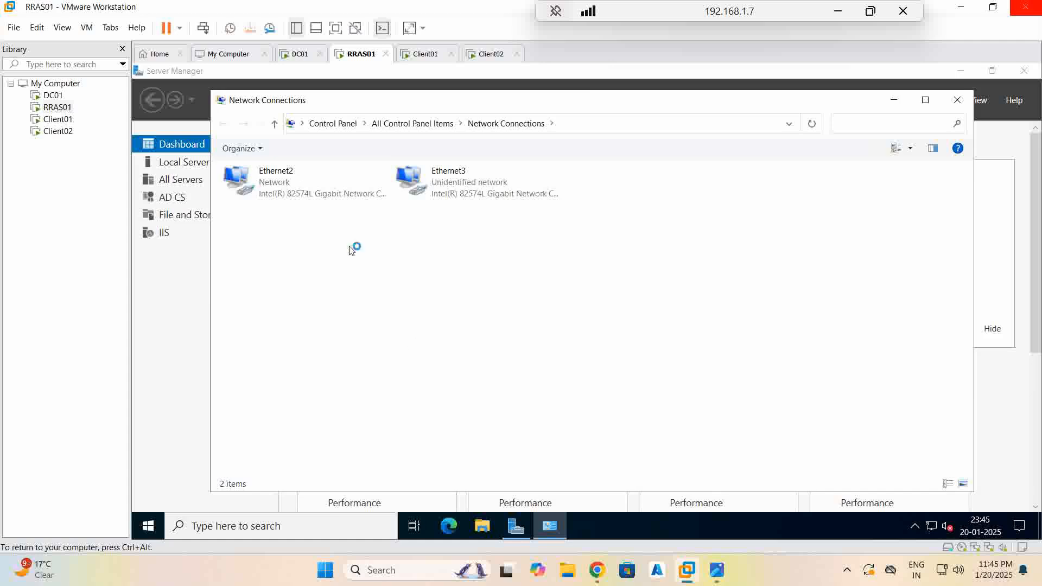
left_click(260, 186)
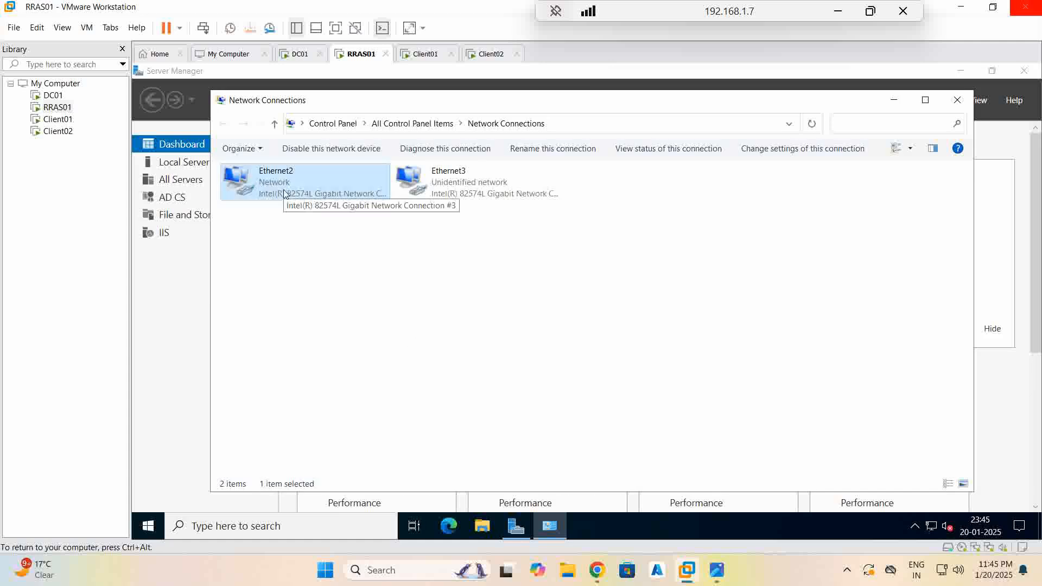
left_click(447, 189)
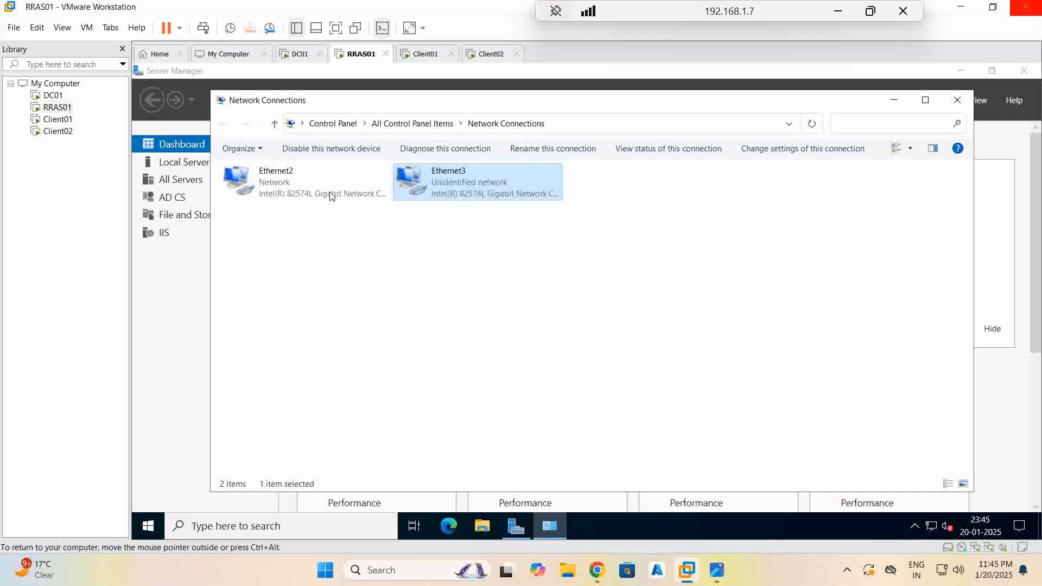
left_click(958, 100)
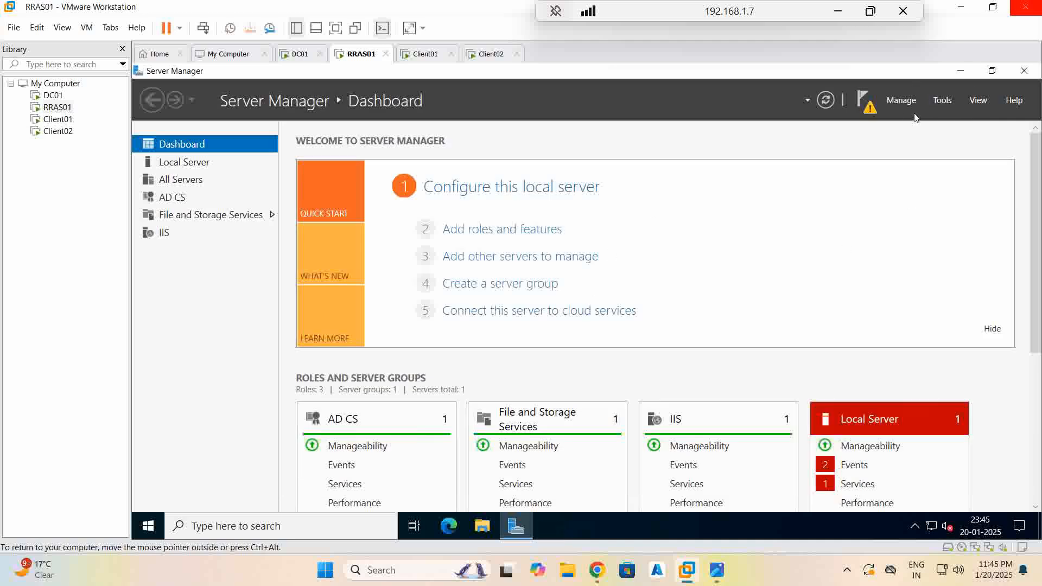
In Add Roles and Features, select the Remote Access role plus the Routing role service and its required features.
left_click(473, 234)
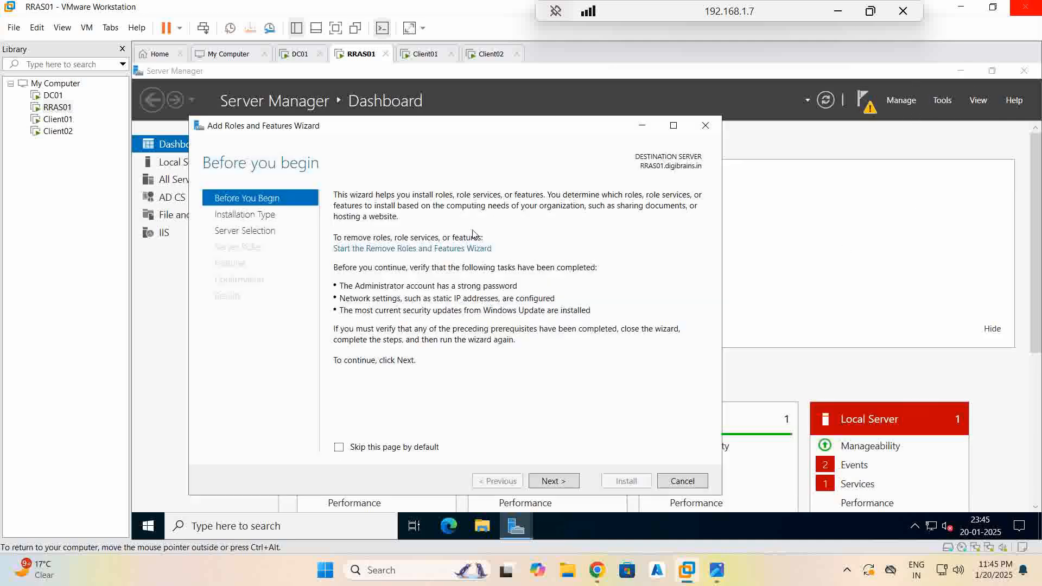
left_click(543, 485)
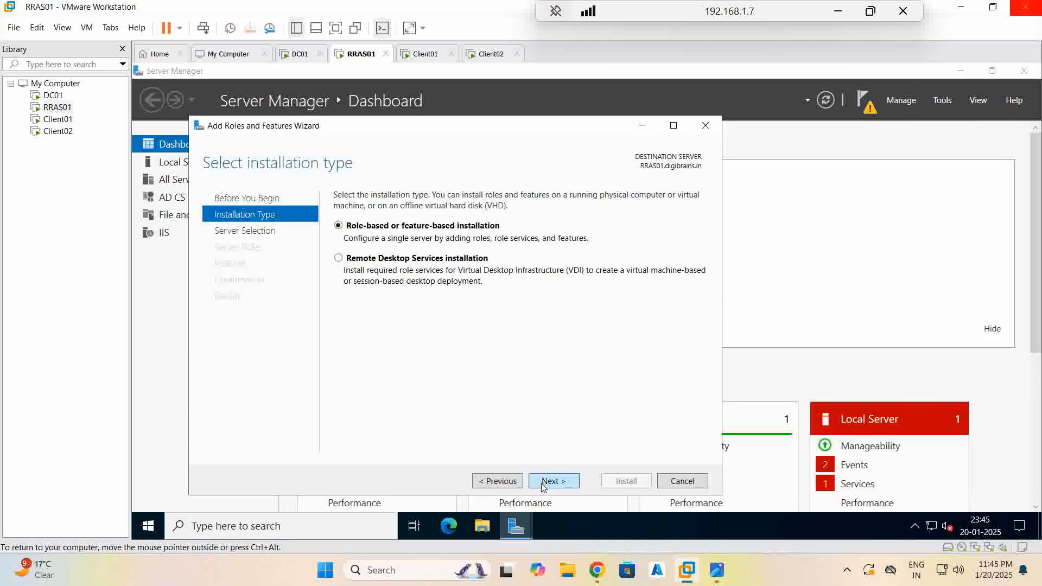
left_click(543, 482)
left_click(544, 481)
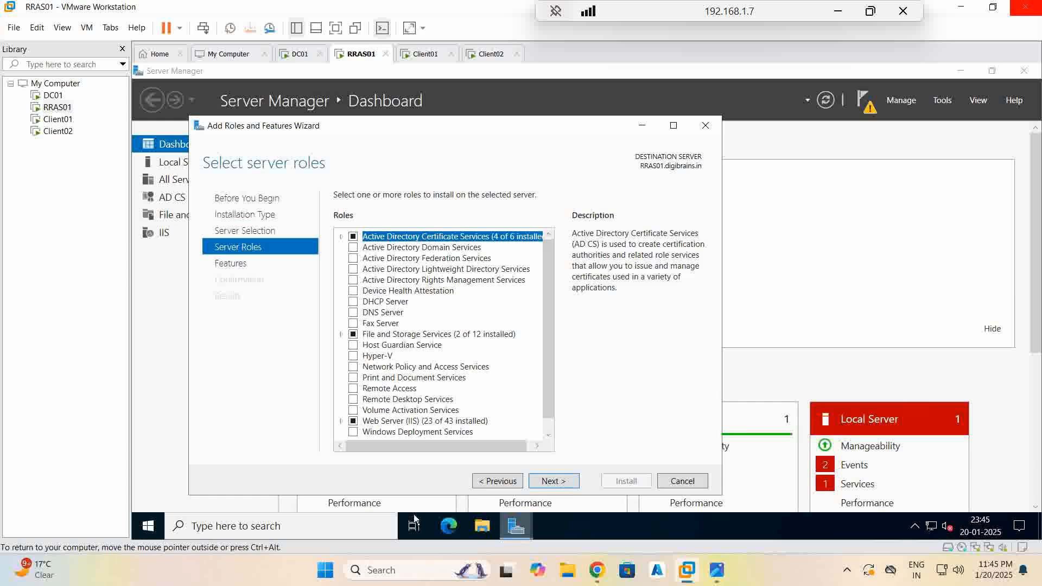
left_click(353, 388)
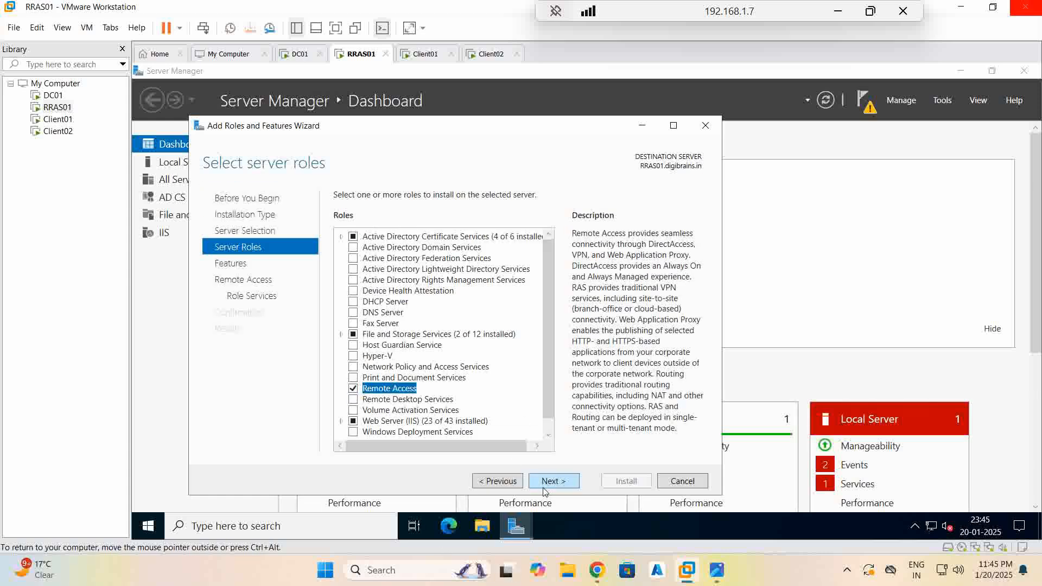
left_click(543, 488)
left_click(540, 481)
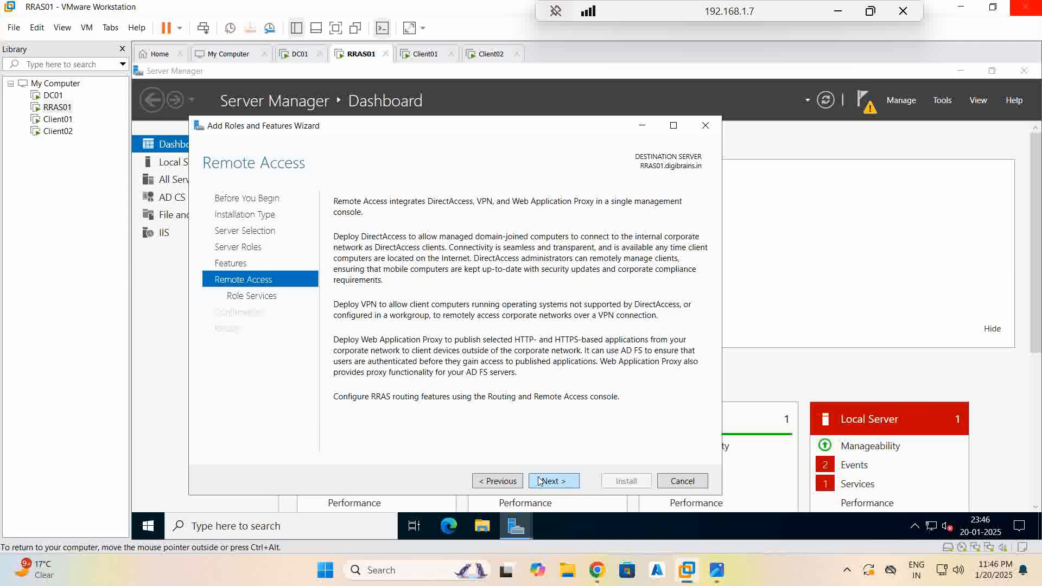
left_click(540, 481)
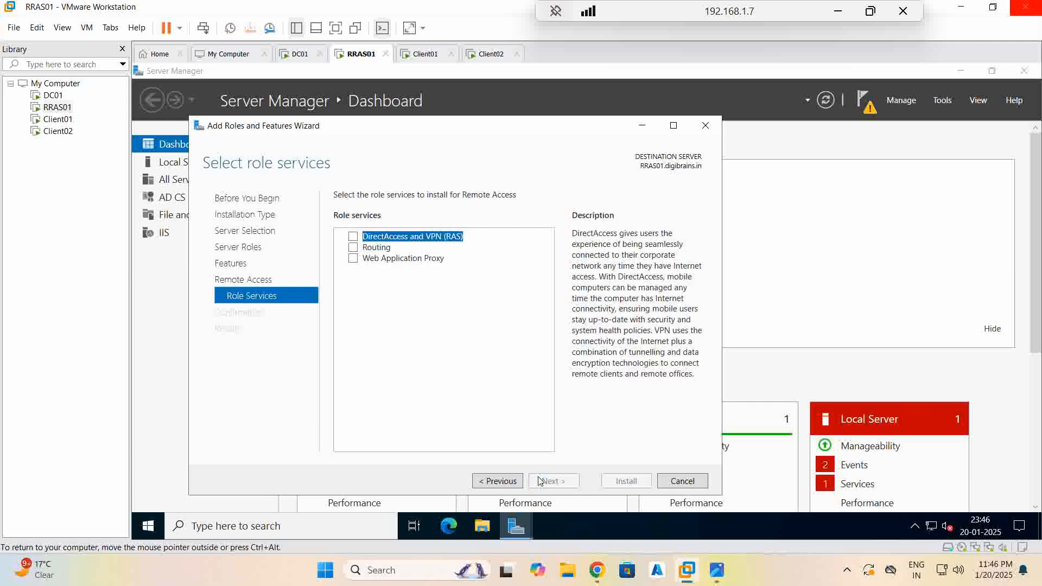
left_click(354, 249)
left_click(495, 419)
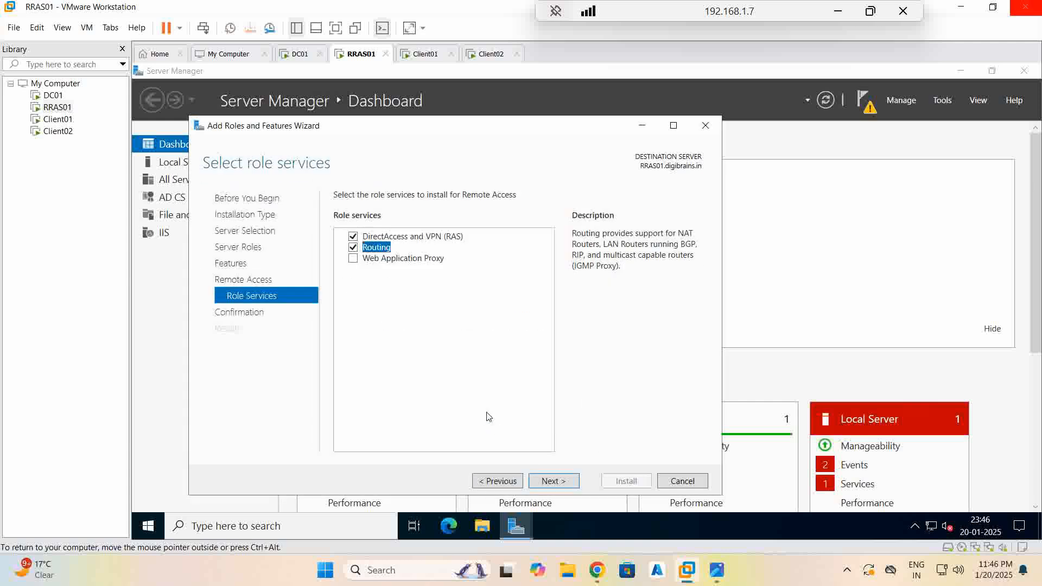
Allow automatic restart, install the Remote Access roles on RRAS01, and close the finished wizard.
left_click(557, 483)
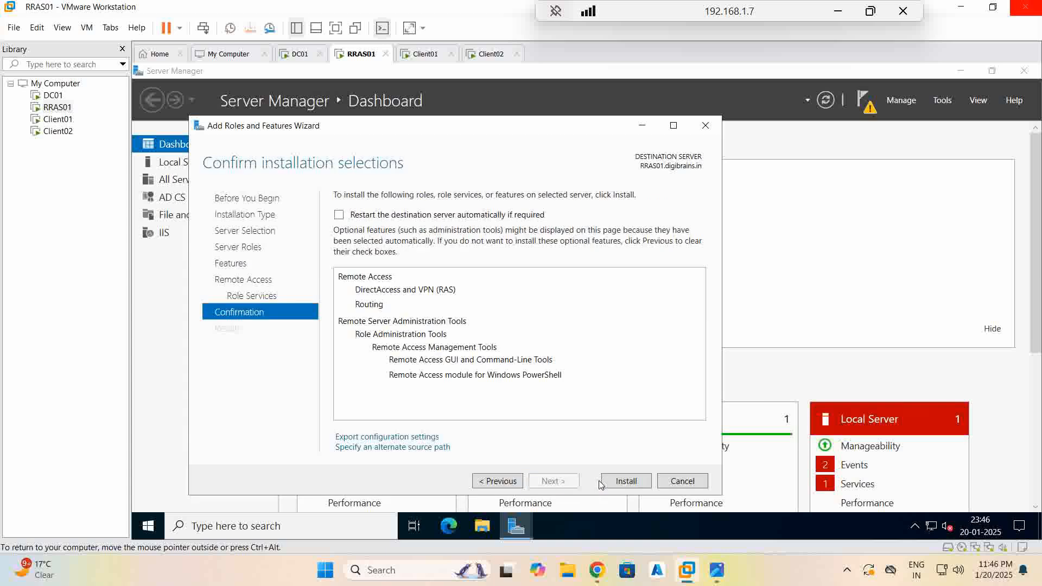
left_click(339, 215)
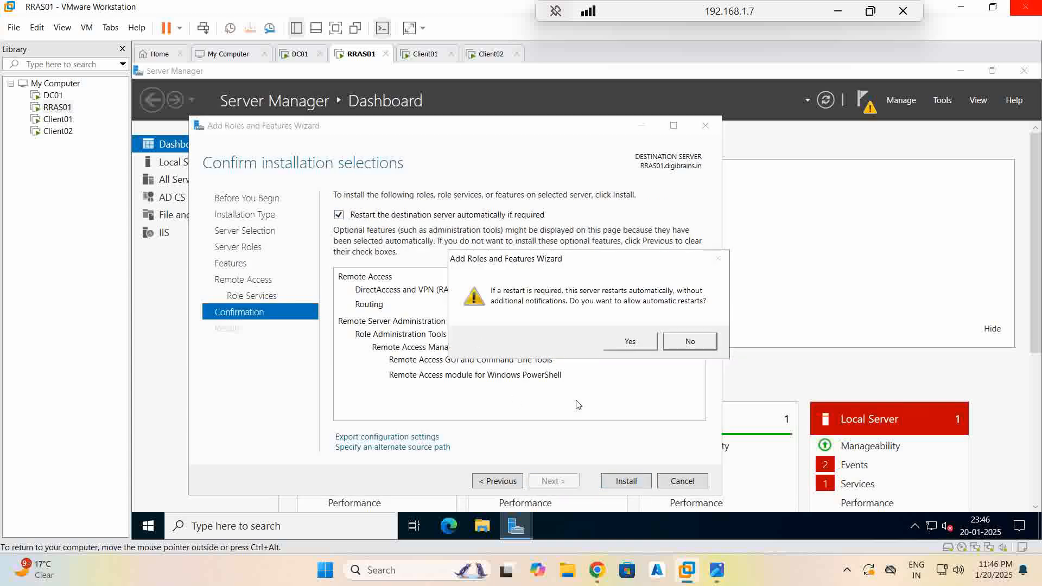
left_click(630, 342)
left_click(622, 481)
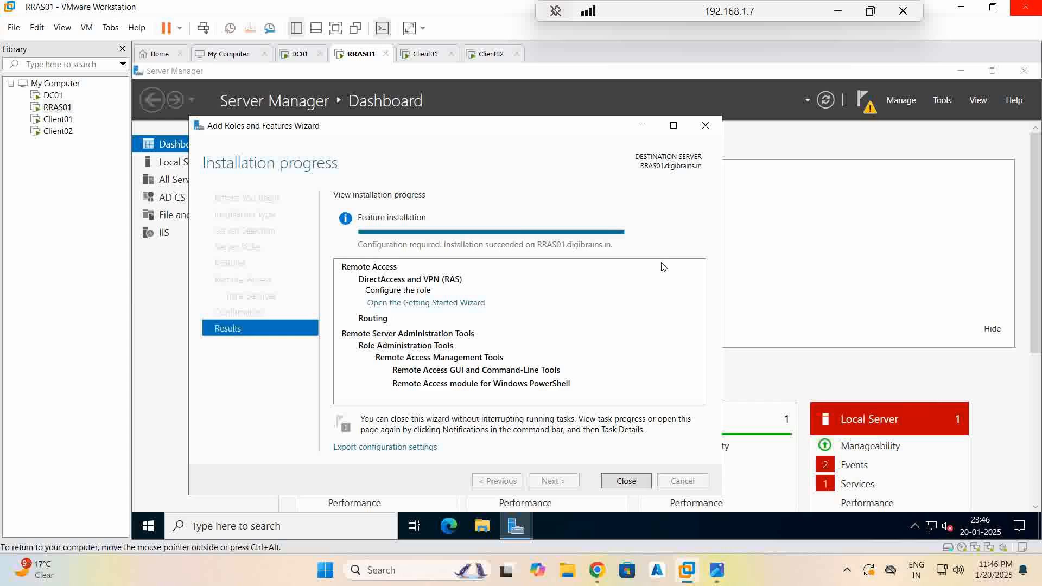
left_click(625, 487)
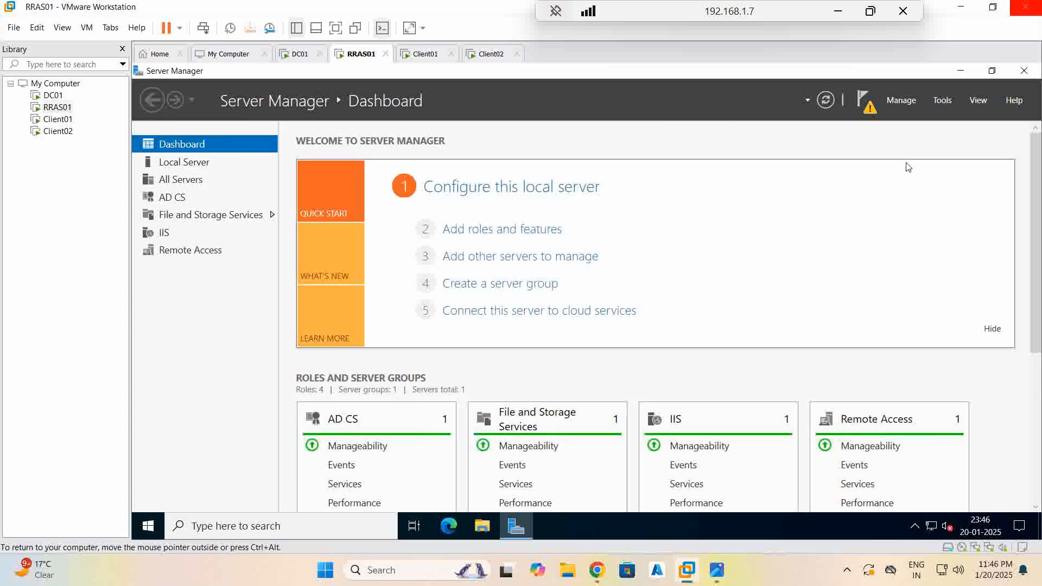
Launch the Routing and Remote Access console from RRAS01's Administrative Tools in the Start menu.
left_click(1025, 70)
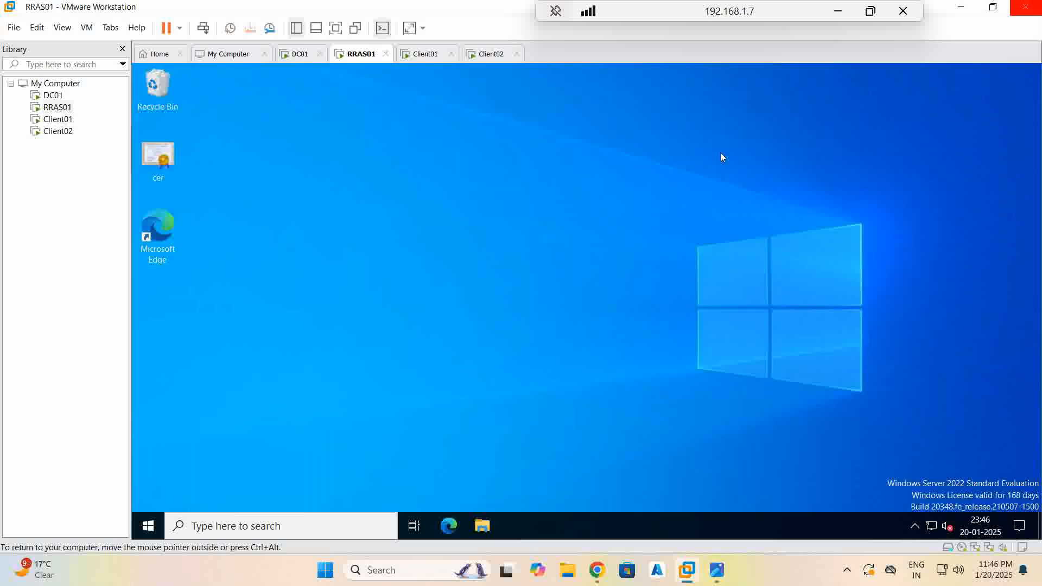
left_click(148, 526)
left_click(251, 284)
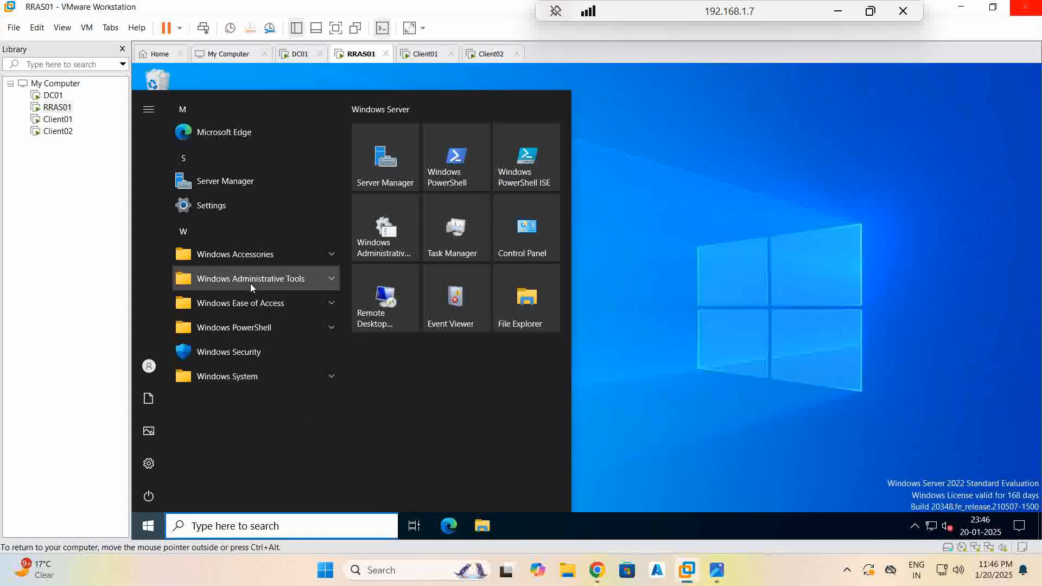
scroll(246, 352, "down", 3)
scroll(230, 431, "down", 2)
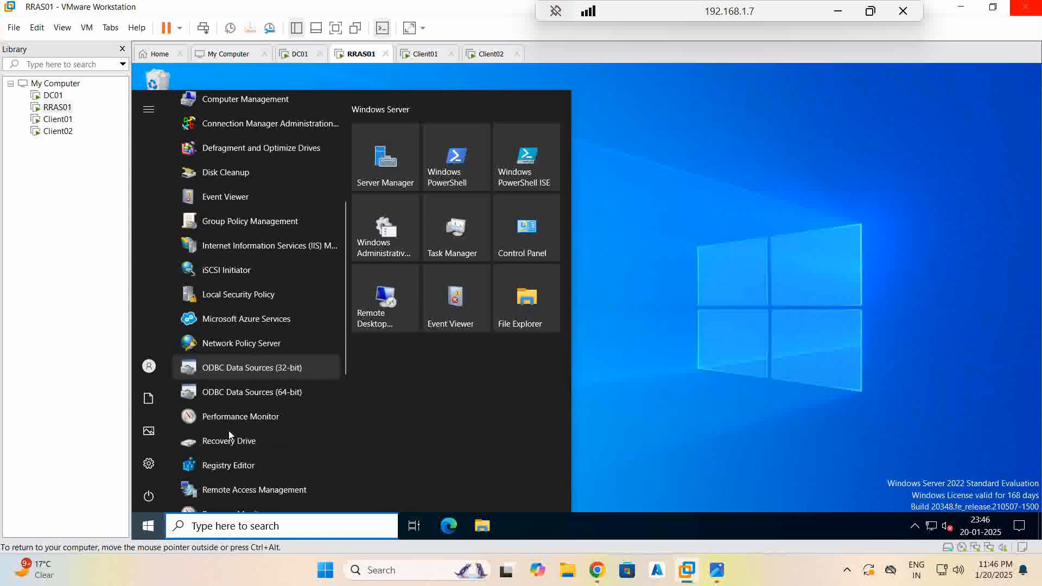
scroll(220, 466, "down", 4)
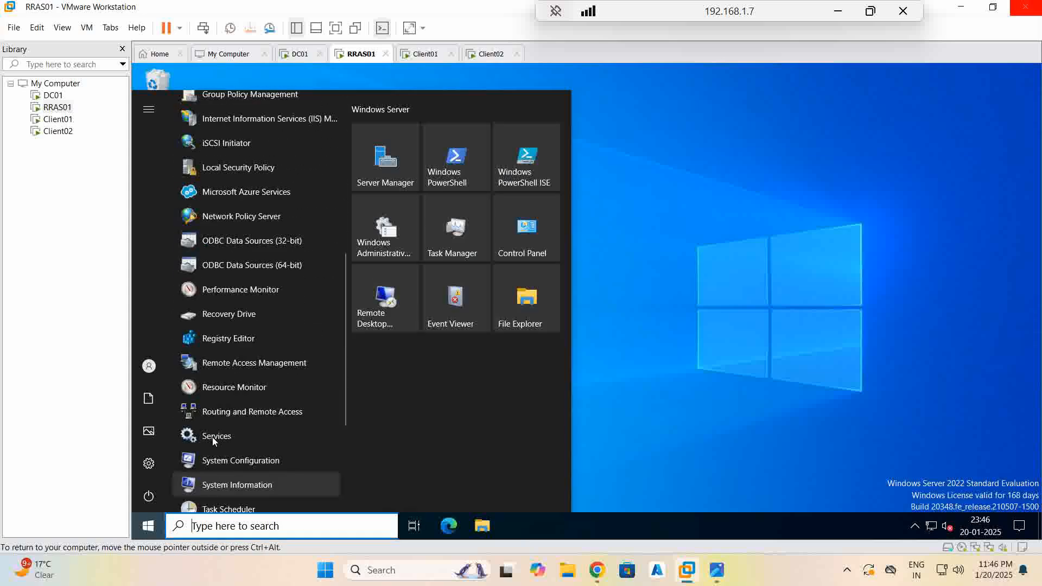
left_click(230, 415)
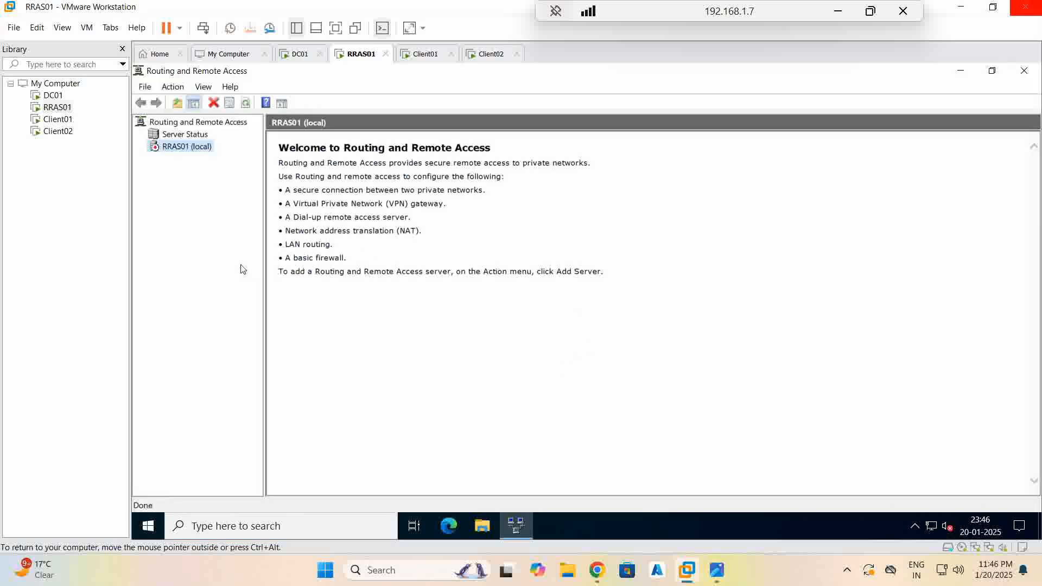
Configure RRAS01 for a secure connection between two private networks with demand-dial enabled, then start the service.
right_click(184, 151)
left_click(223, 161)
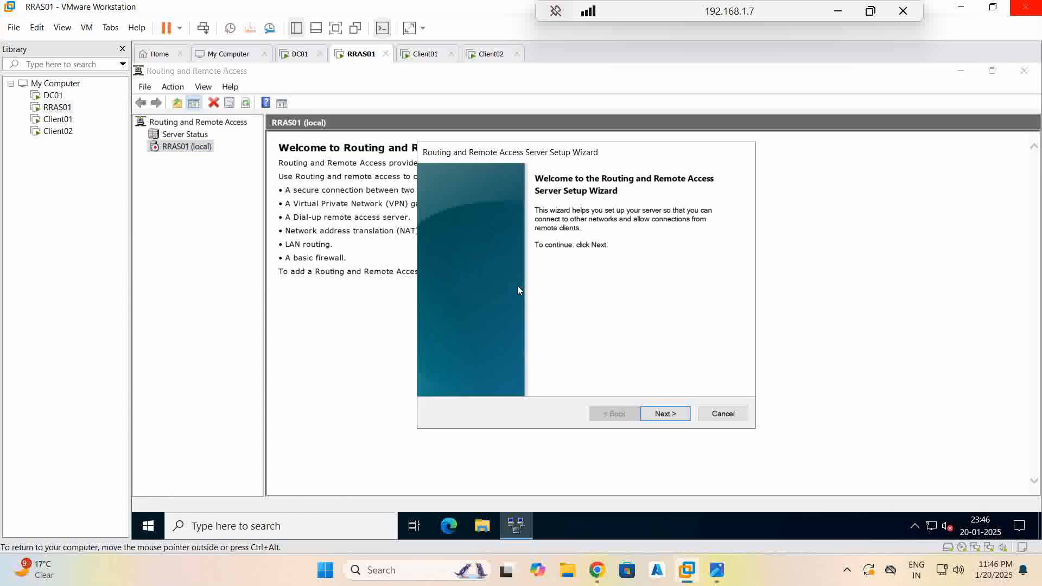
left_click(663, 412)
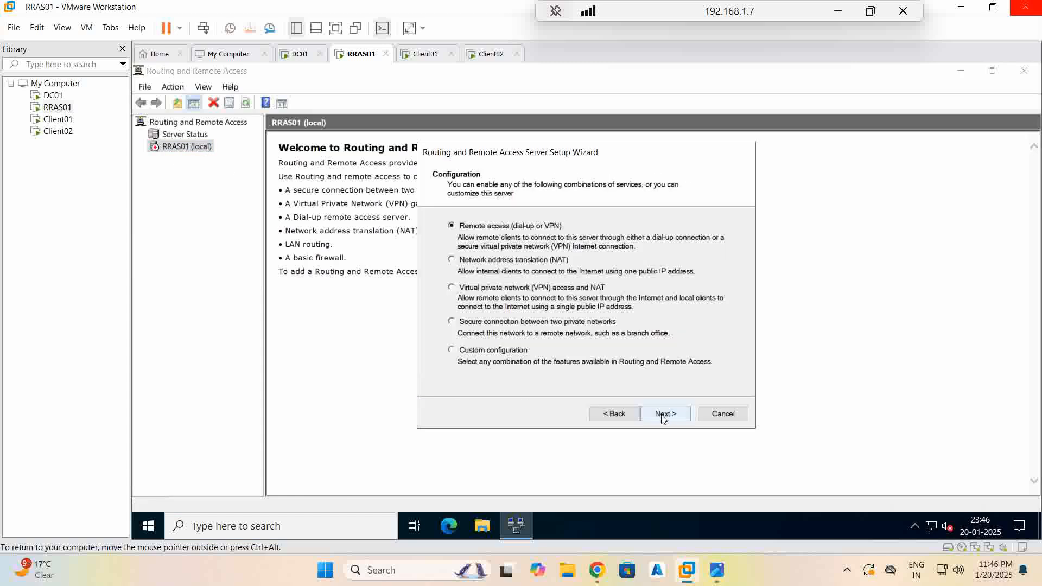
left_click(466, 323)
left_click(663, 414)
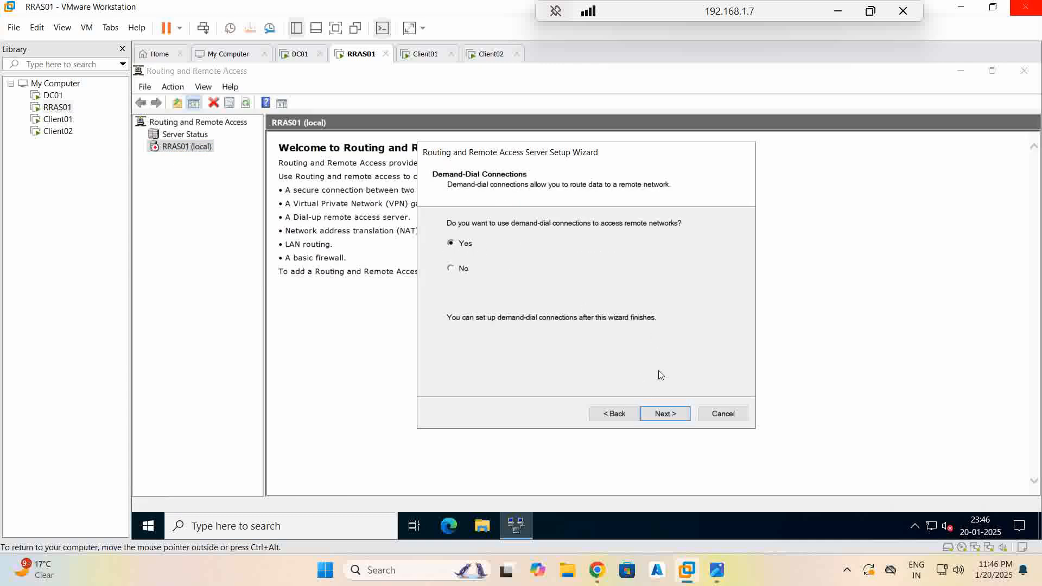
left_click(666, 415)
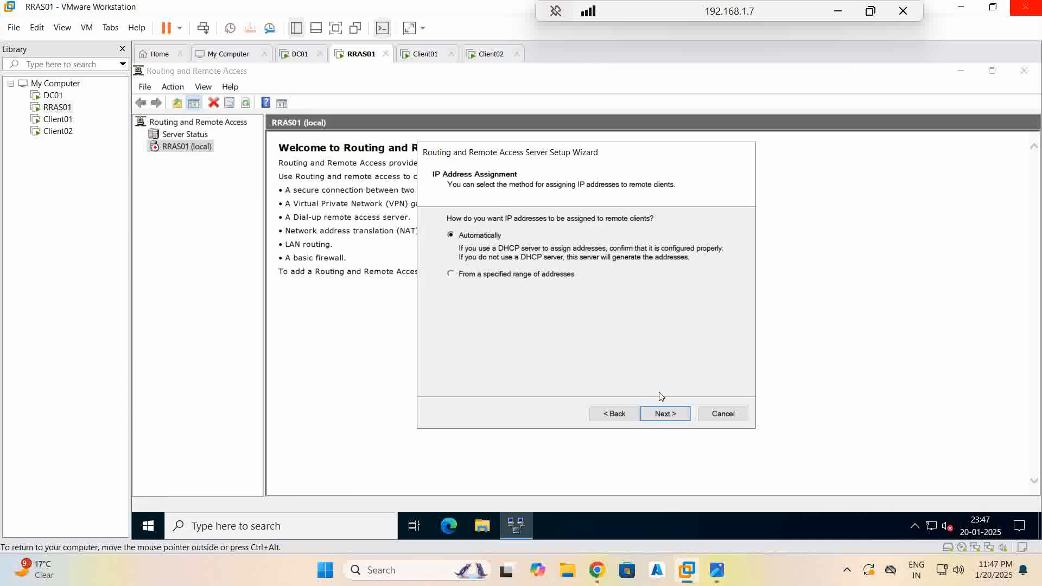
left_click(666, 413)
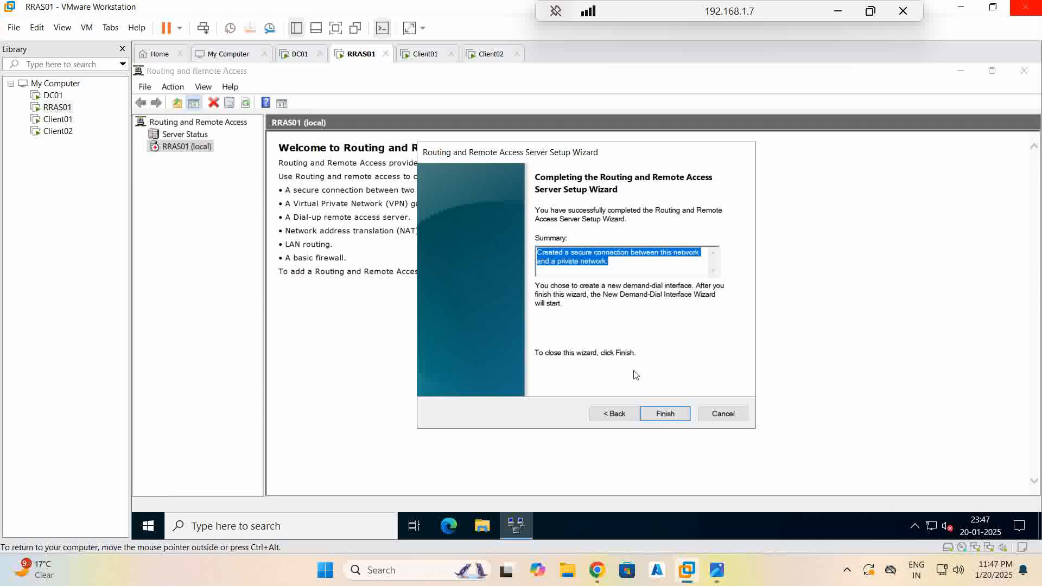
left_click(667, 417)
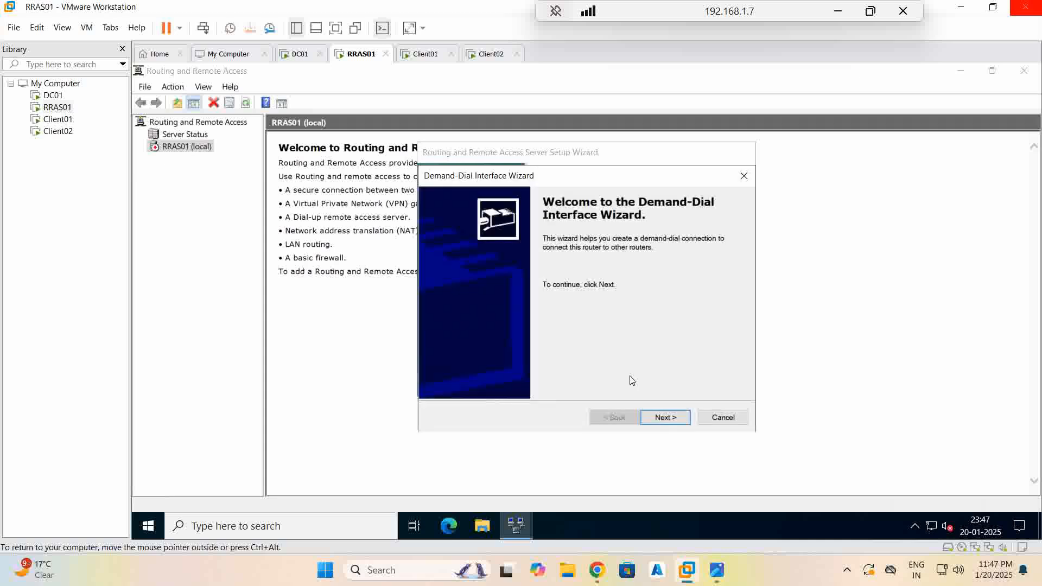
Name the demand-dial interface 'Azure' and set it as a VPN connection using IKEv2.
left_click(665, 417)
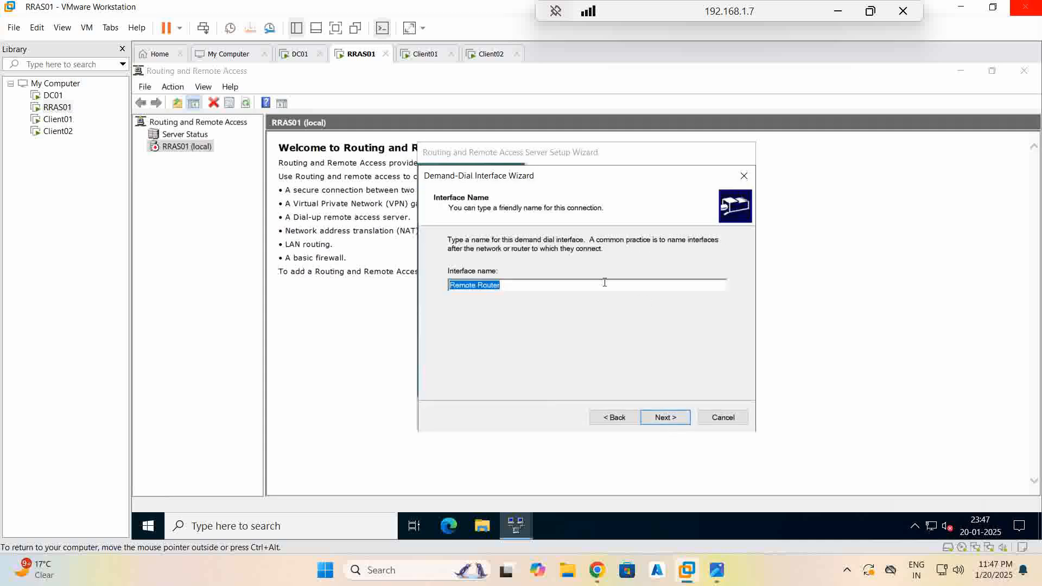
left_click_drag(574, 285, 442, 292)
type("Azure S2S")
left_click(660, 417)
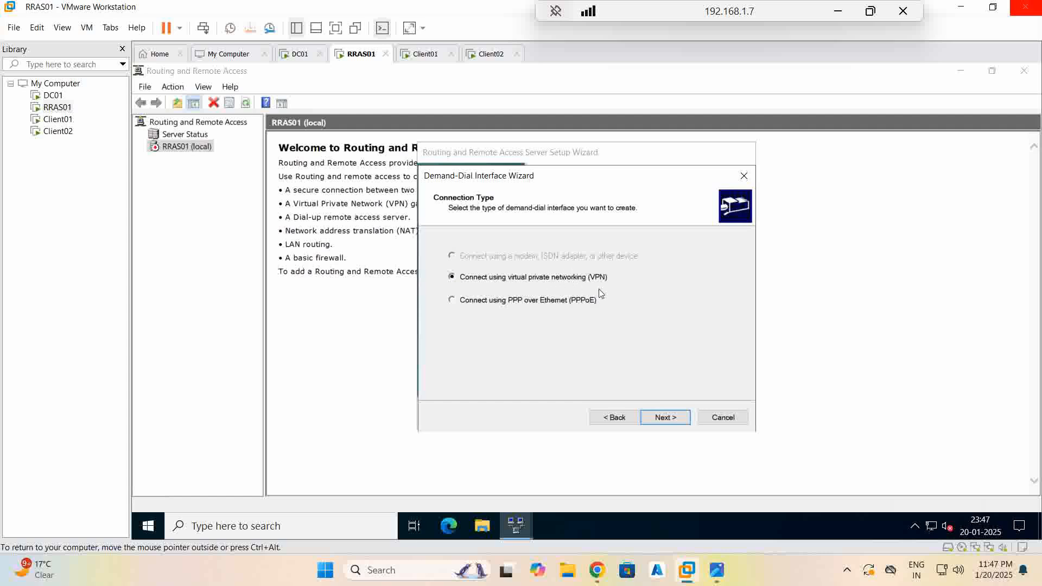
left_click(661, 419)
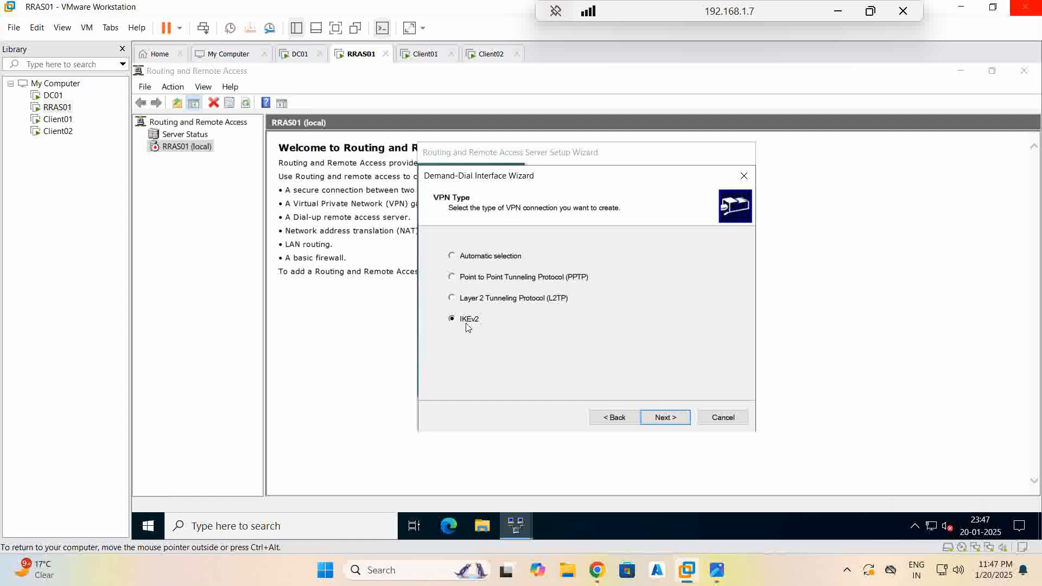
left_click(658, 423)
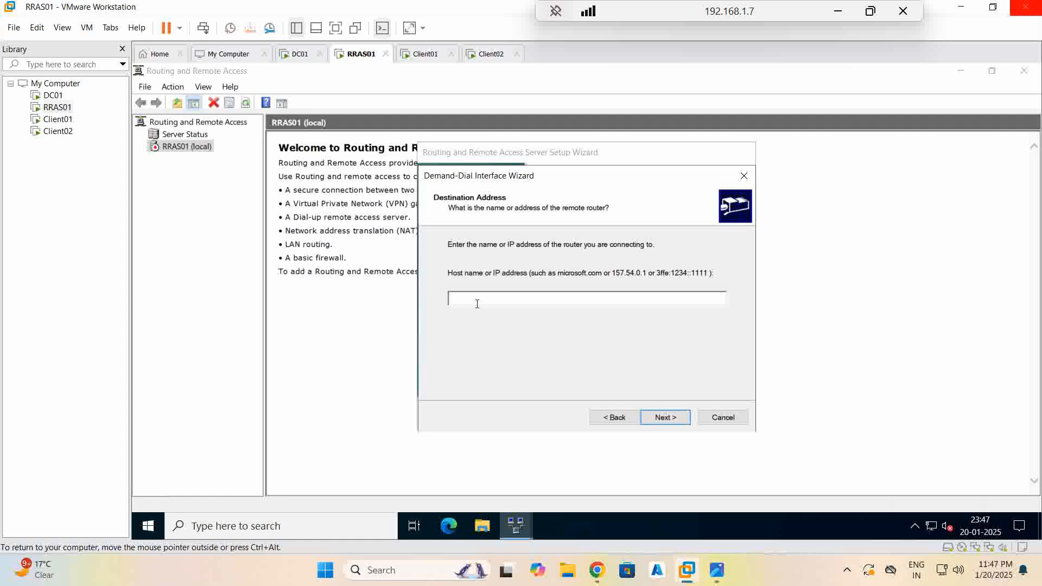
Find VNETGW01 under Virtual network gateways and read its public IP address 13.95.142.251.
left_click(599, 571)
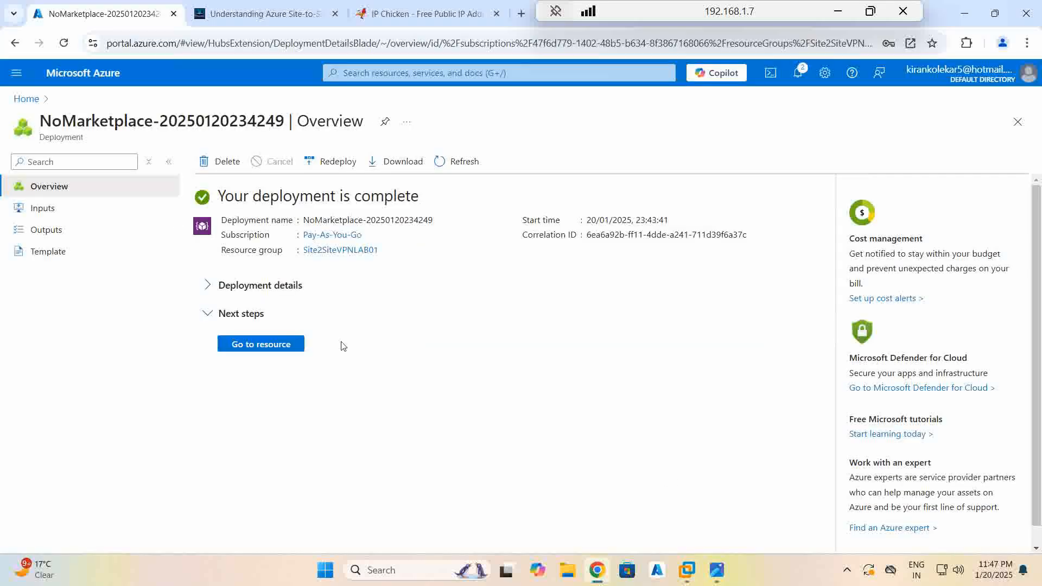
left_click(27, 99)
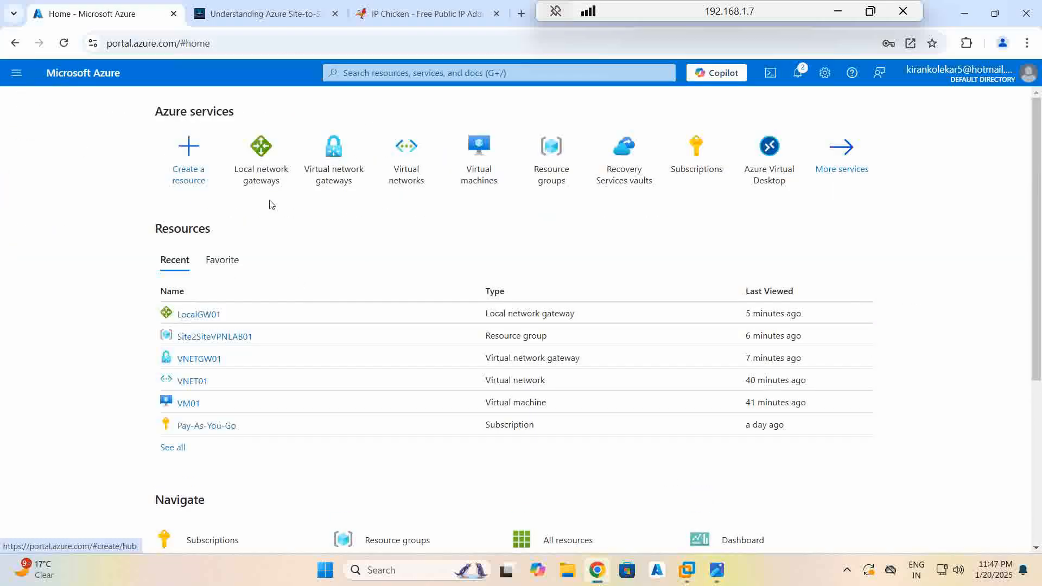
left_click(343, 166)
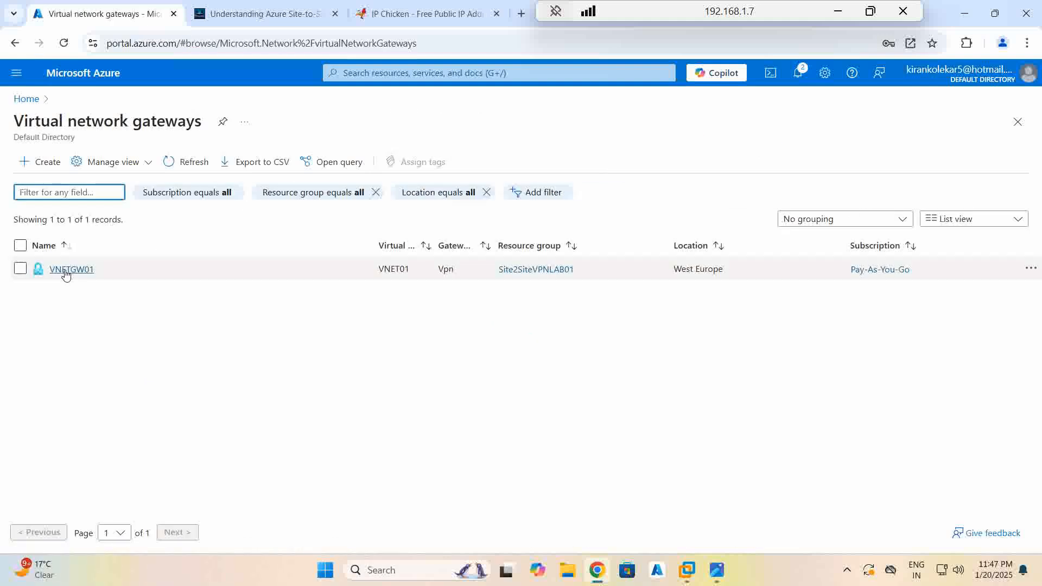
left_click(65, 271)
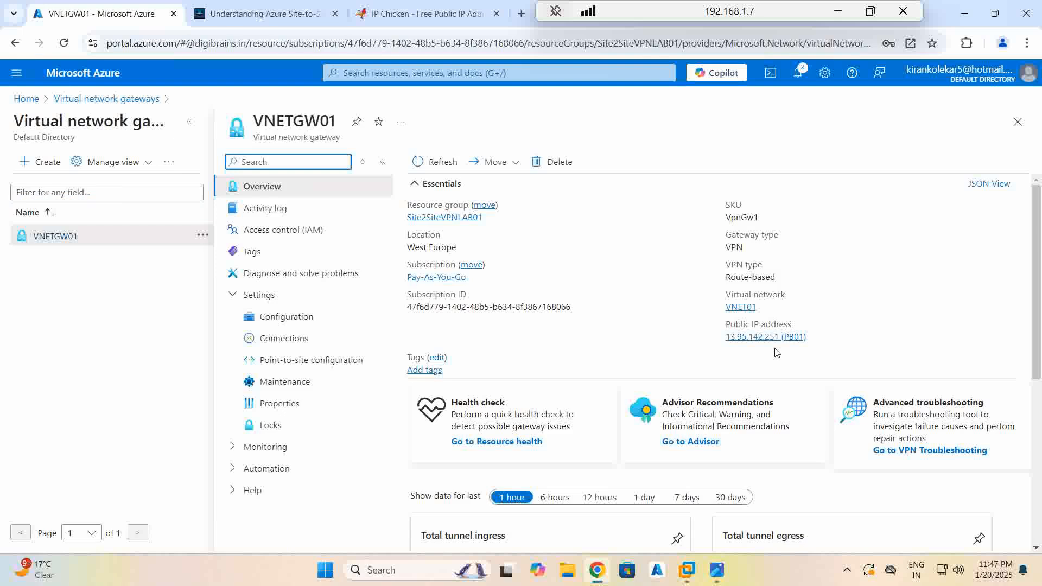
mouse_move(680, 575)
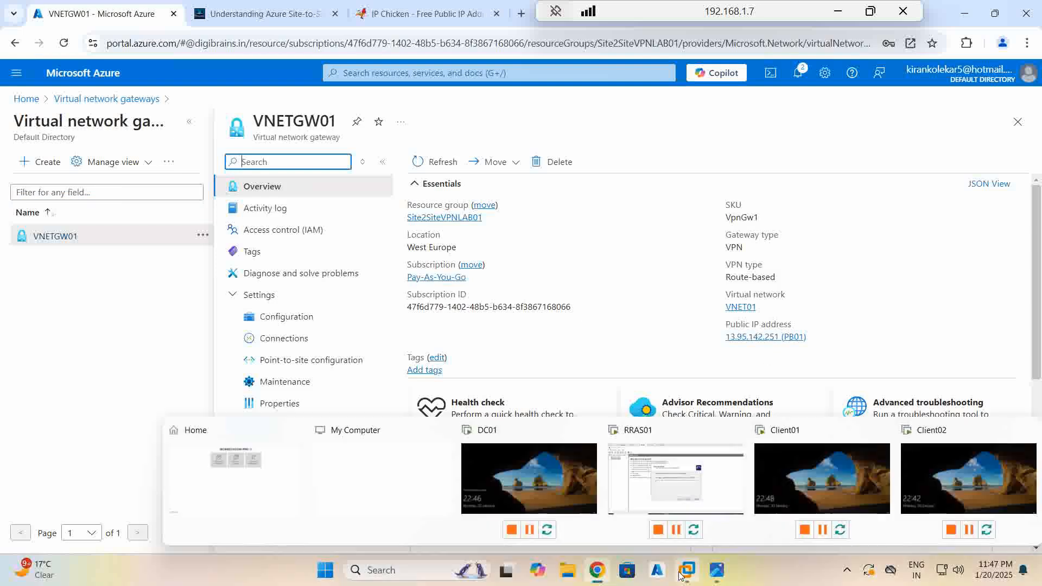
mouse_move(657, 492)
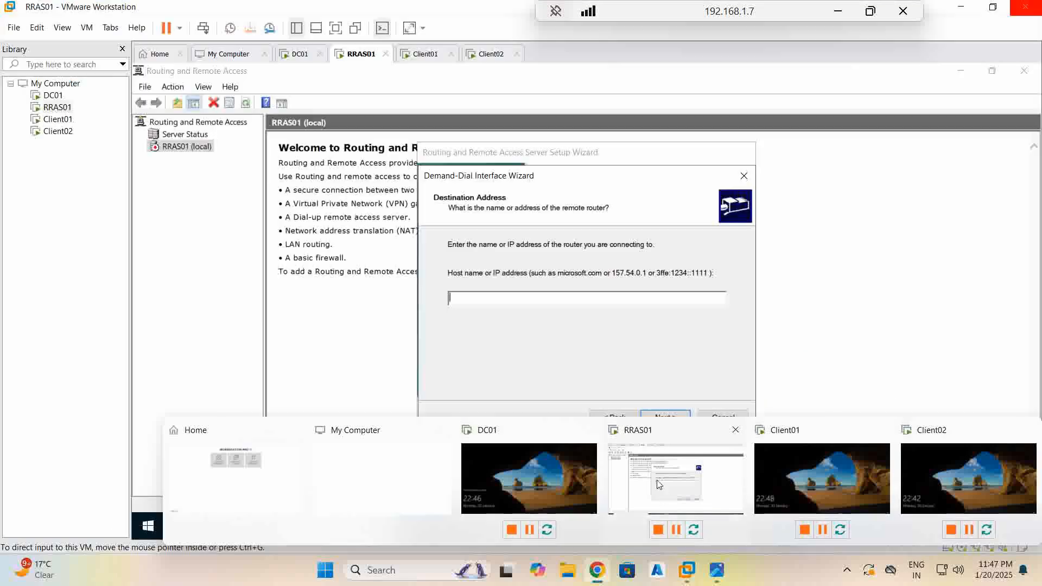
Enter 13.95.142.251 as the Azure interface's destination and finish without static routes or dial-out credentials.
left_click(665, 503)
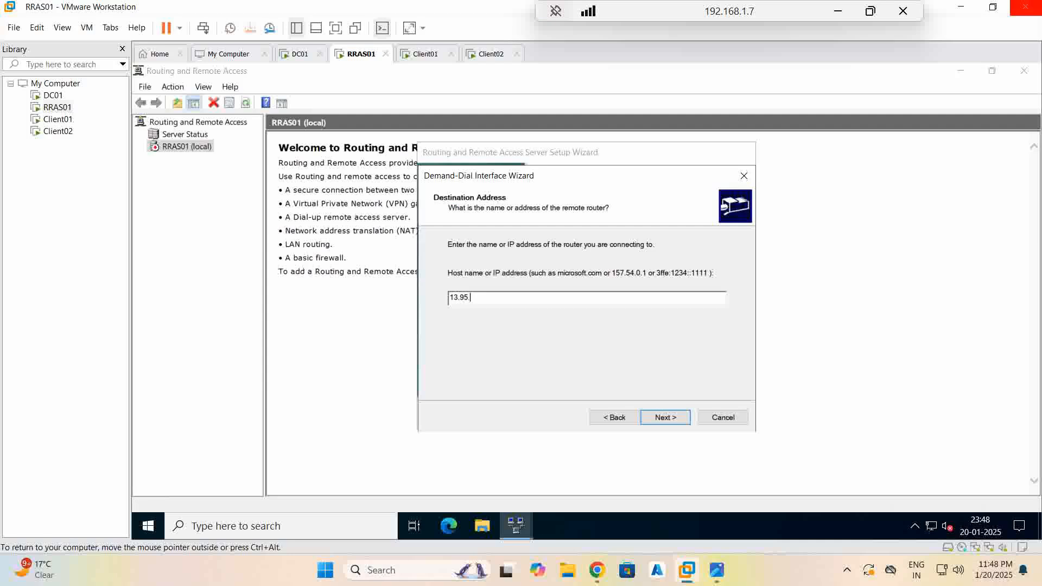
type("142.251")
left_click(654, 416)
left_click(658, 416)
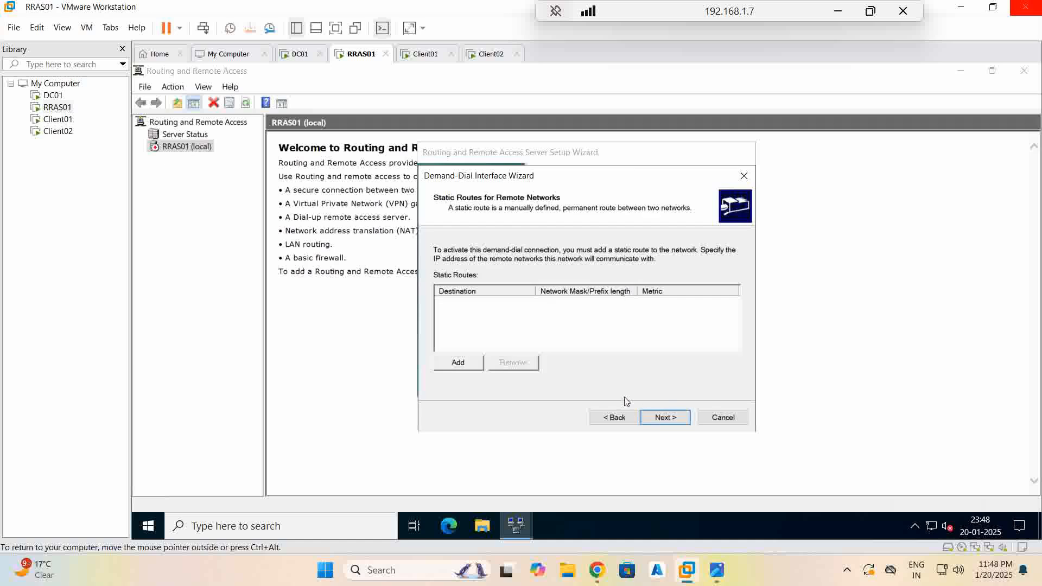
left_click(665, 419)
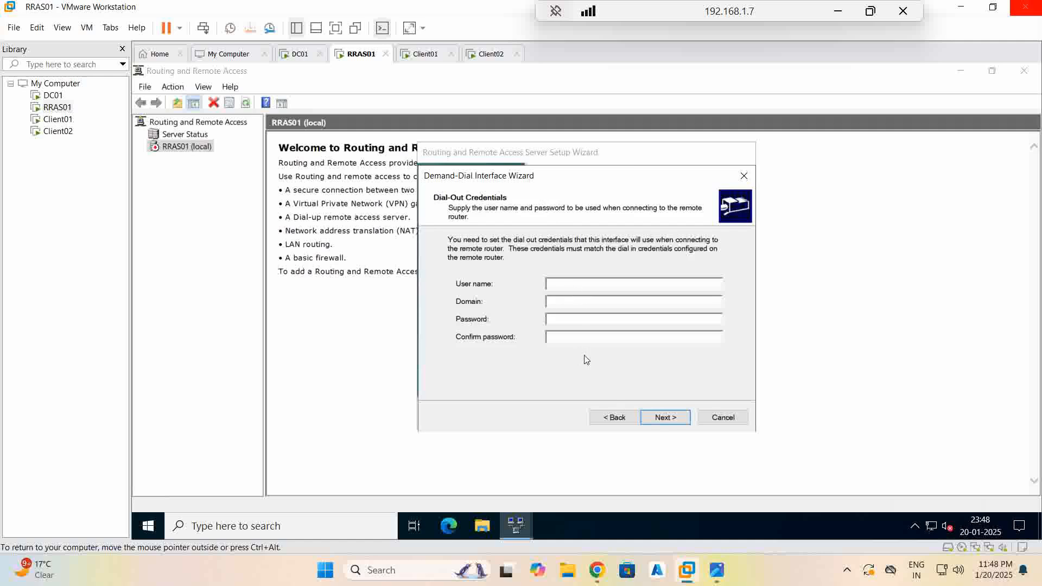
left_click(666, 418)
left_click(663, 418)
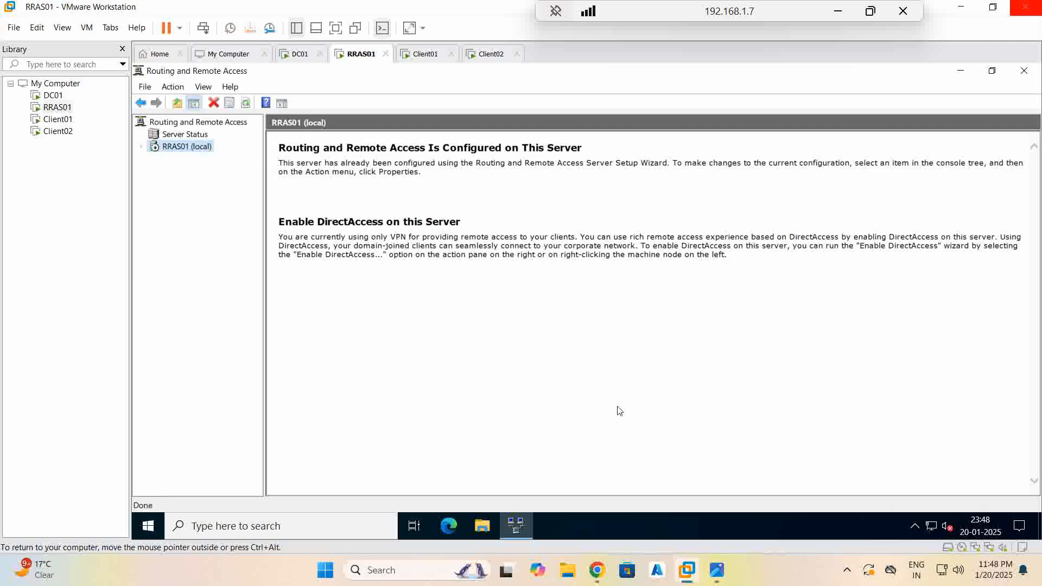
In the Azure S2S interface's Security properties, switch to a preshared key and enter the VPN's key.
left_click(142, 148)
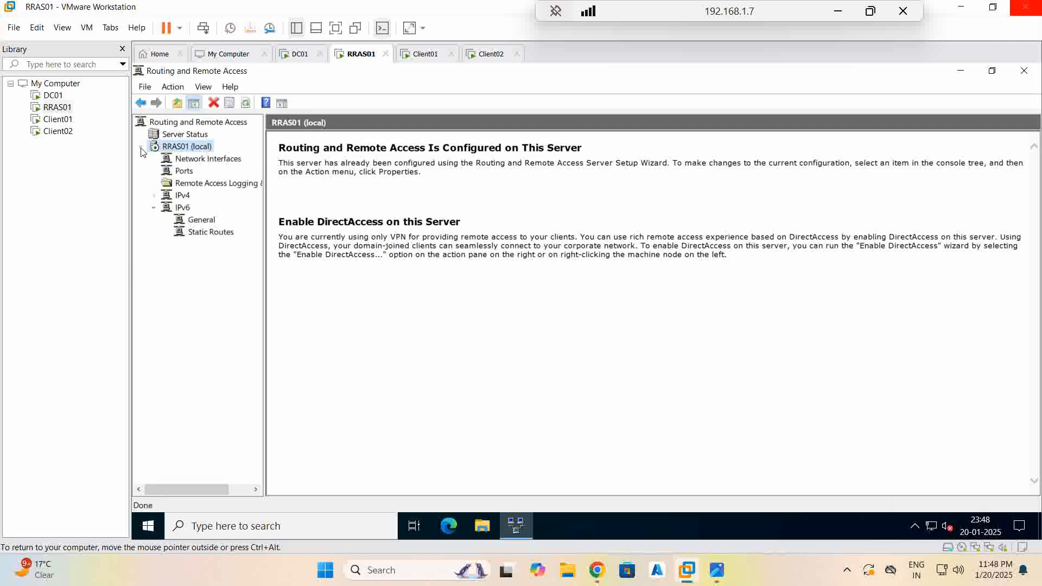
left_click(185, 160)
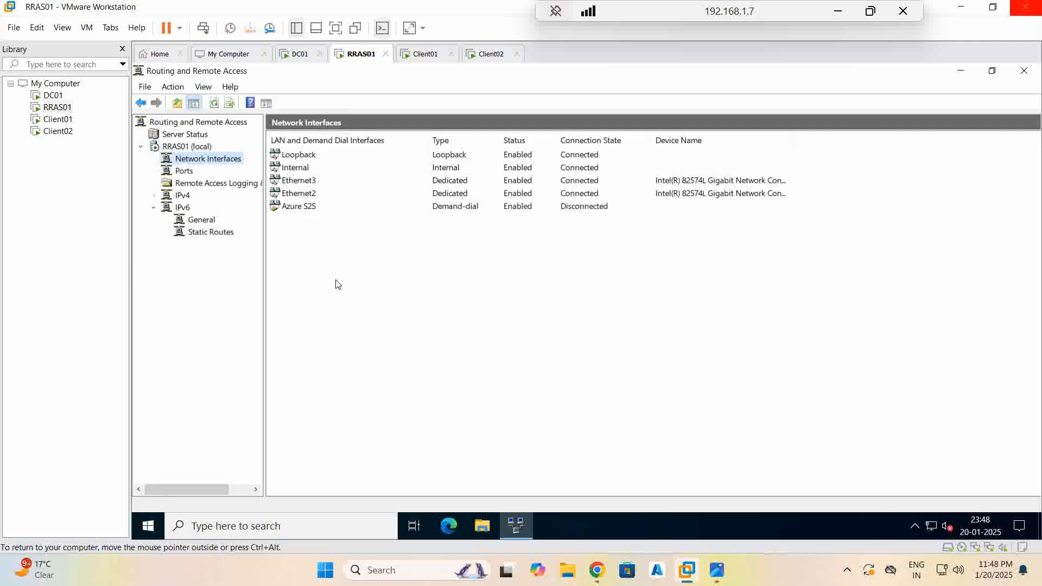
left_click(298, 212)
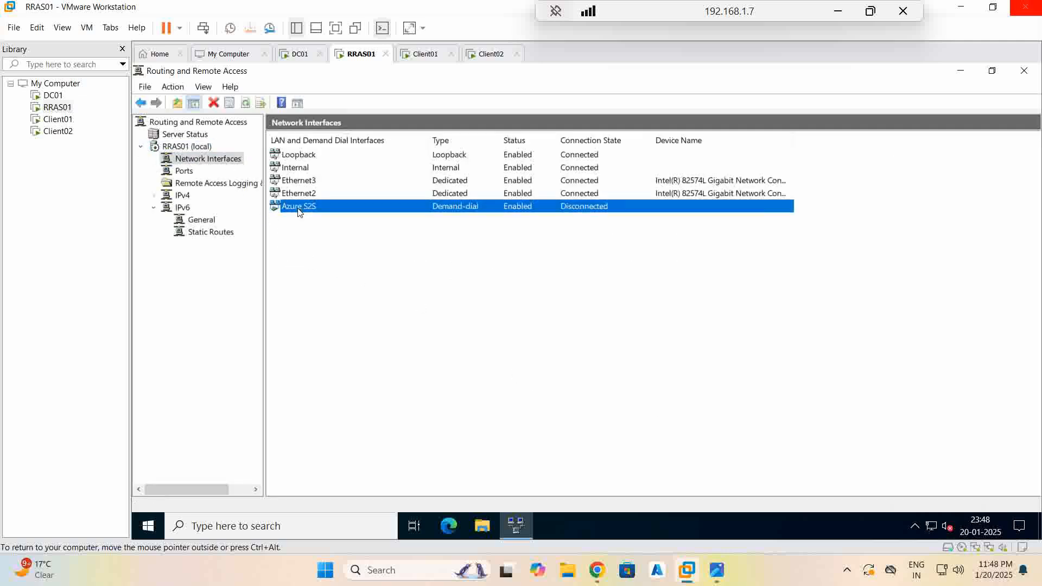
right_click(298, 212)
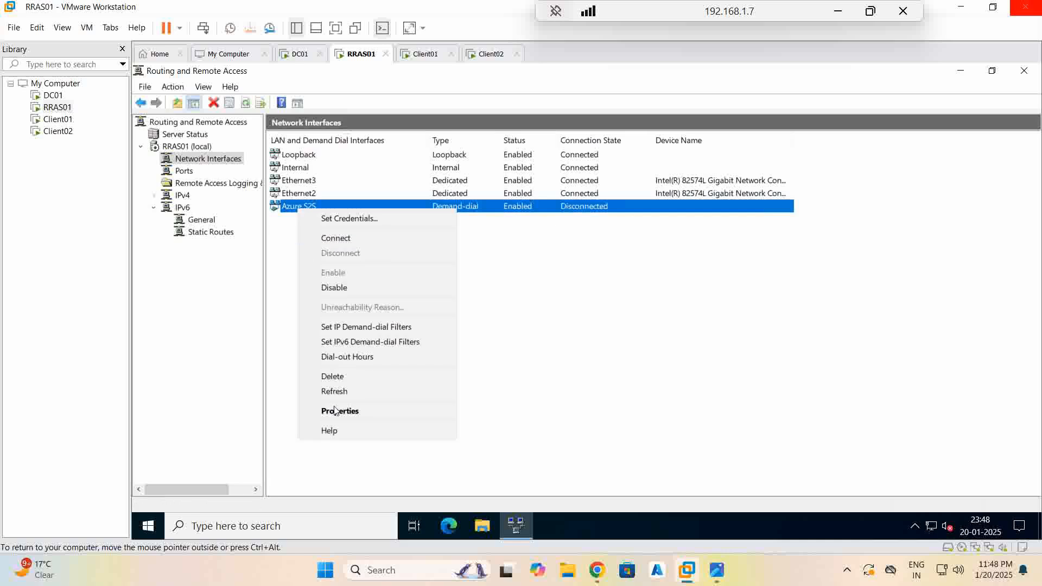
left_click(355, 411)
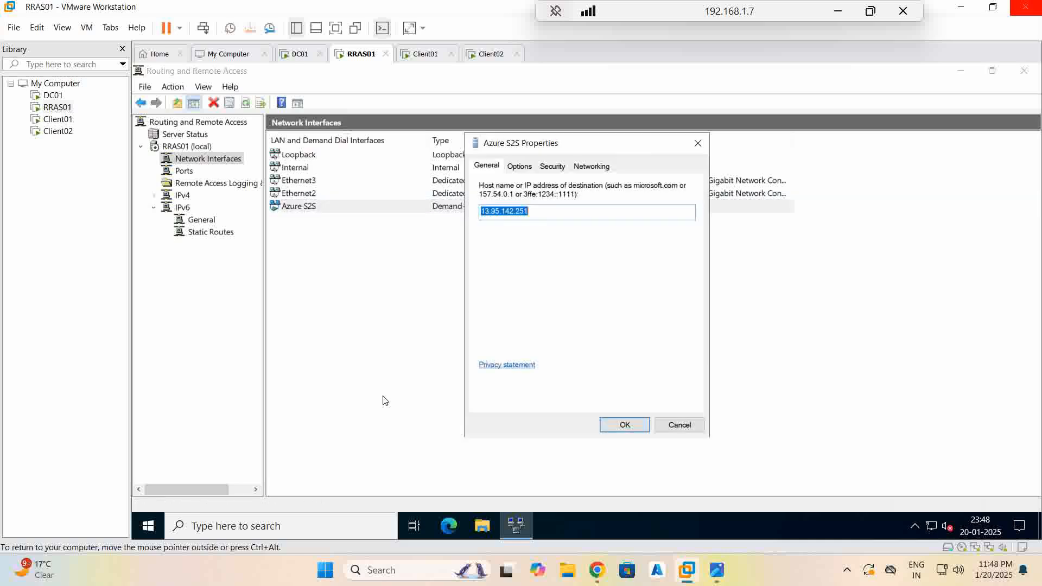
left_click(553, 168)
left_click(503, 354)
left_click(541, 369)
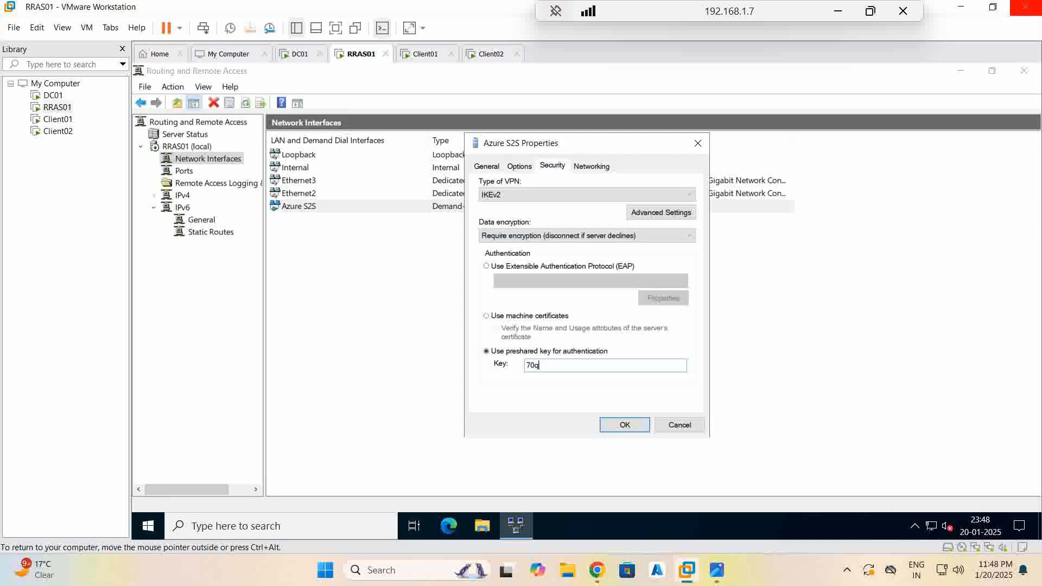
left_click(624, 425)
left_click(461, 362)
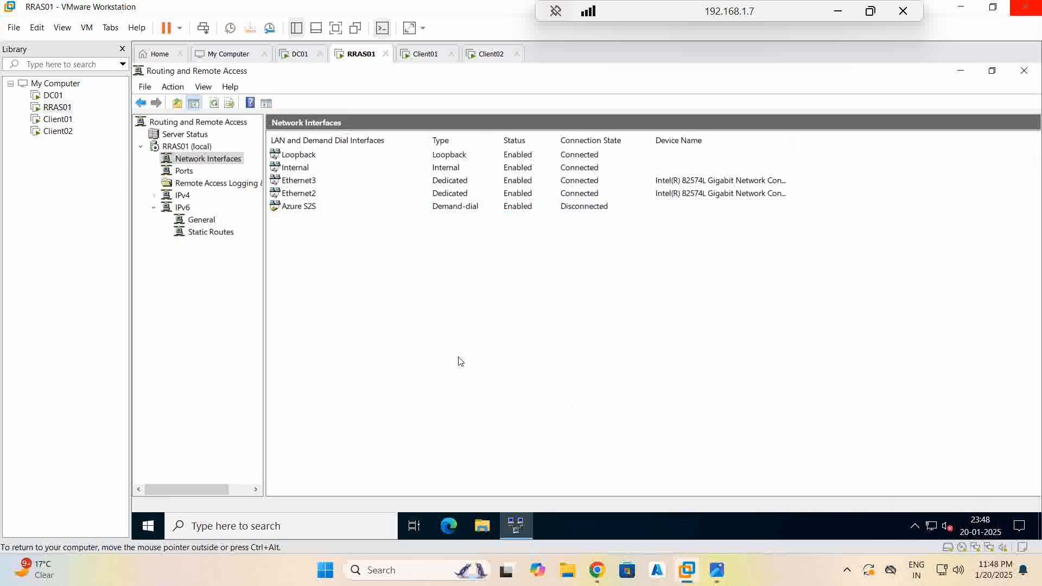
Connect the Azure S2S interface, retrying after the disconnected warning, until its state reads Connected.
right_click(293, 210)
left_click(331, 237)
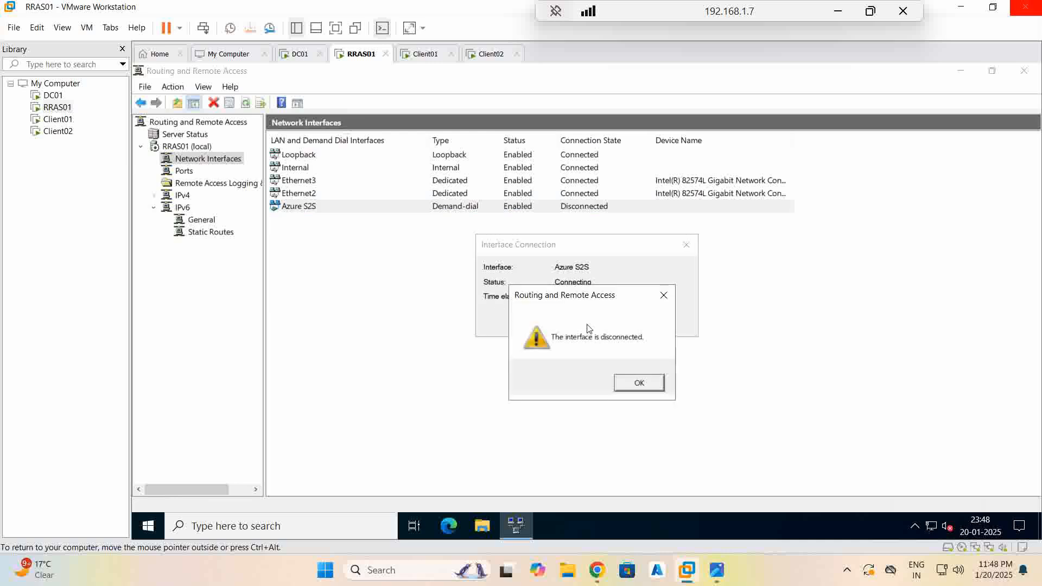
left_click(625, 382)
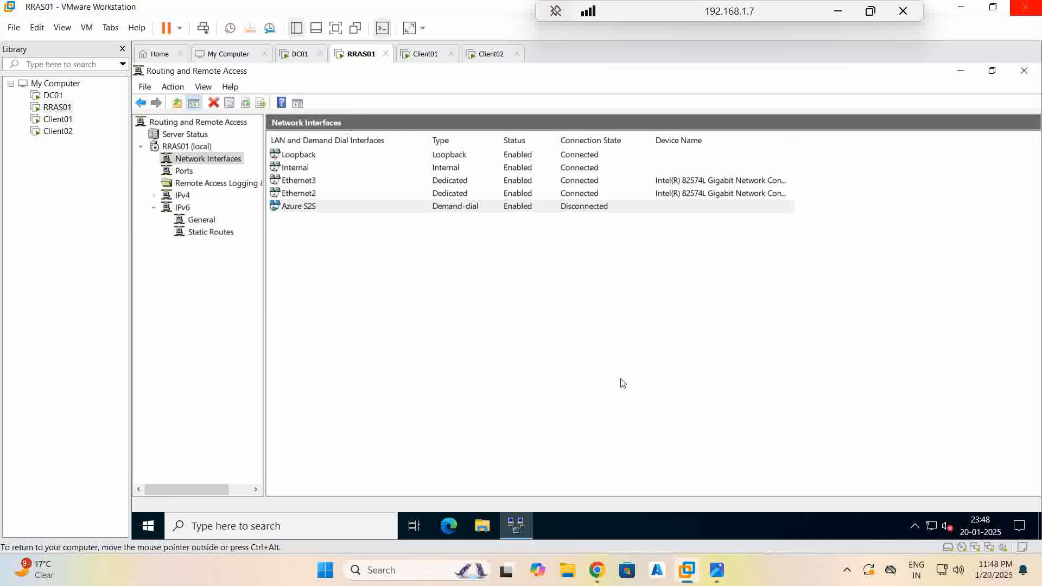
right_click(319, 209)
left_click(356, 238)
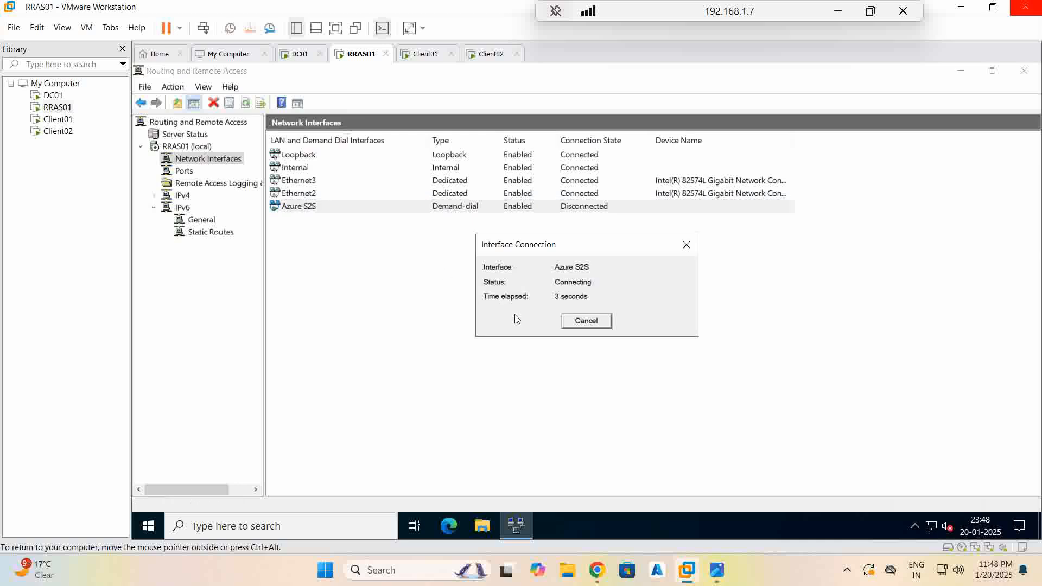
right_click(442, 295)
right_click(426, 319)
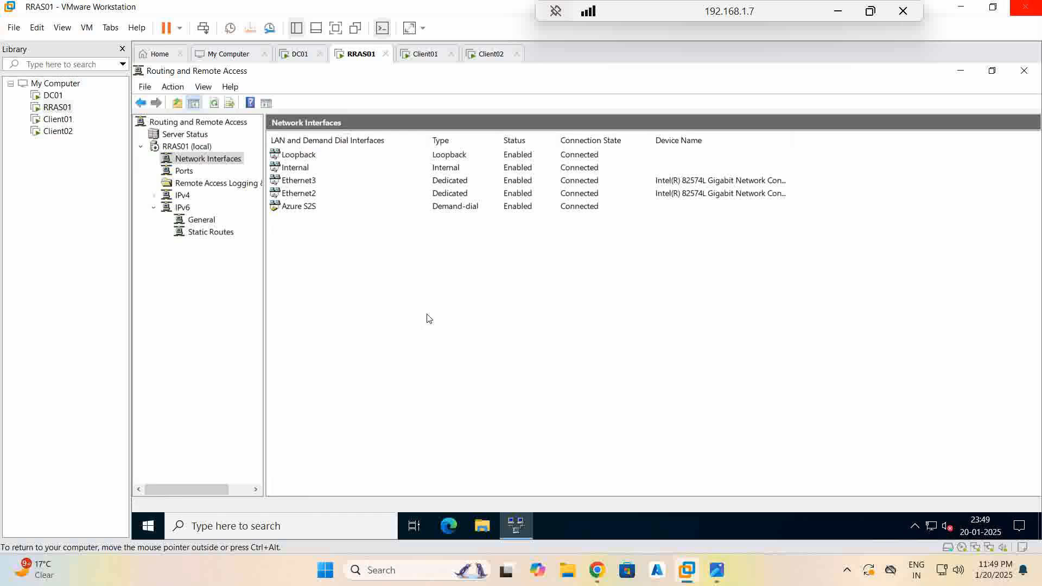
right_click(421, 311)
left_click(414, 328)
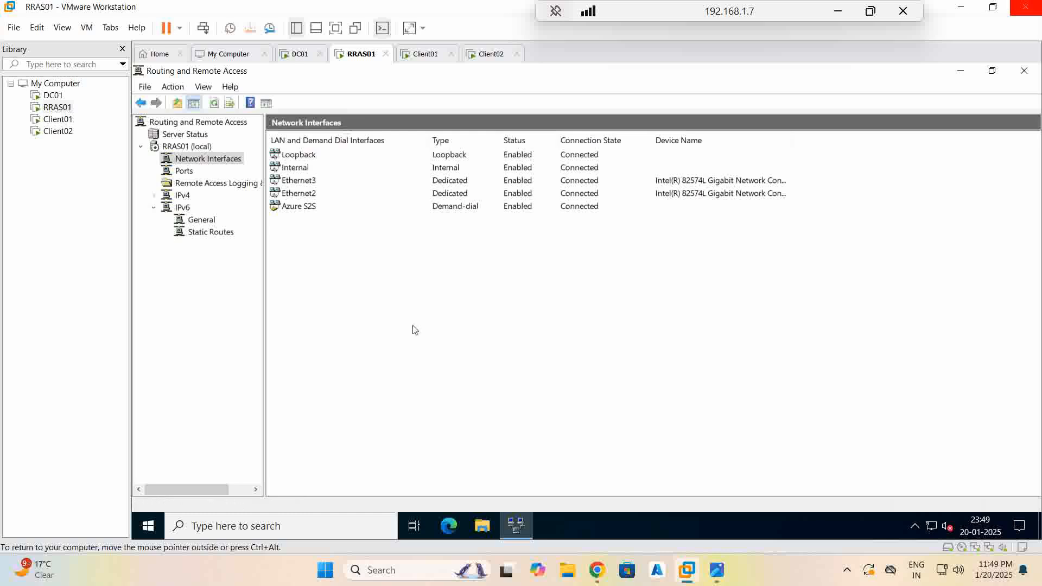
left_click(299, 209)
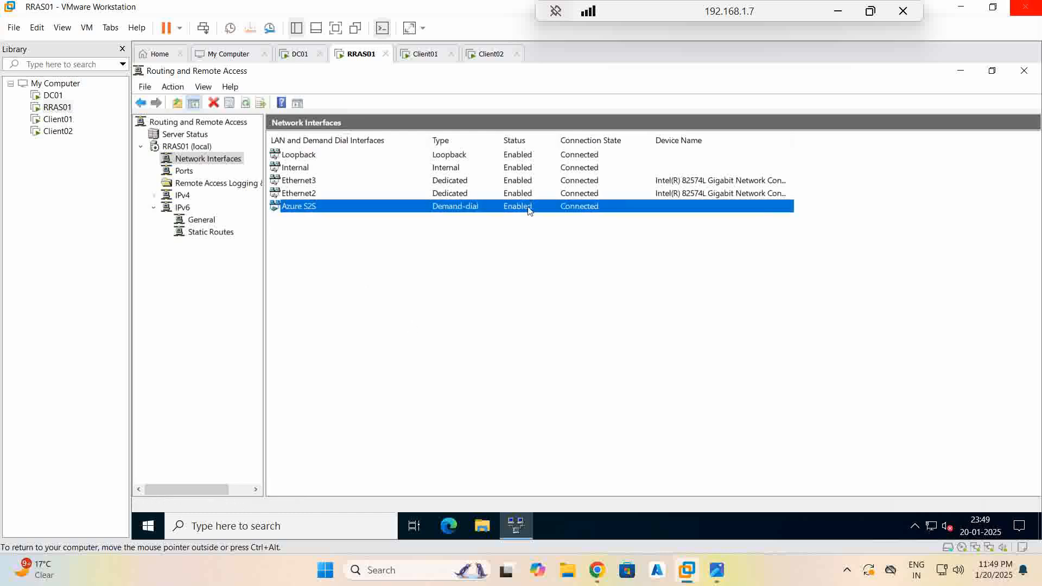
Open LocalGW01's Connections in the Azure Portal and refresh until Connection01 shows Connected.
left_click(597, 570)
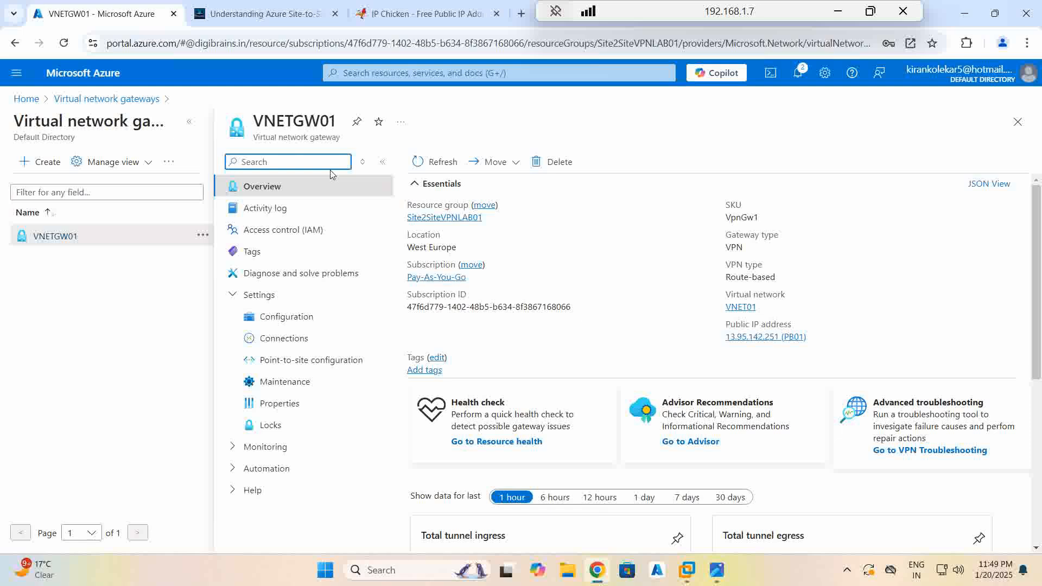
left_click(29, 103)
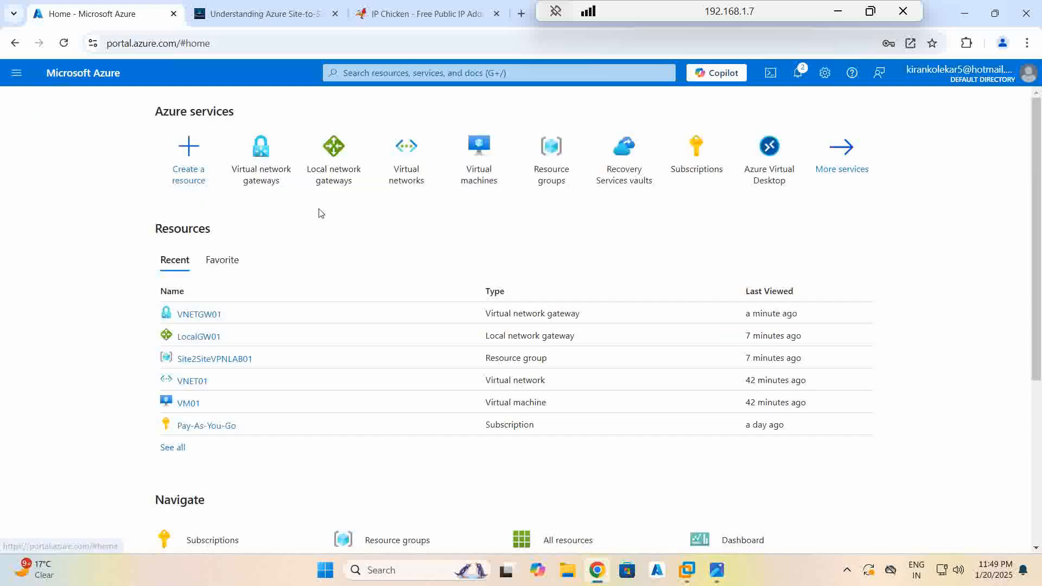
left_click(352, 169)
left_click(80, 270)
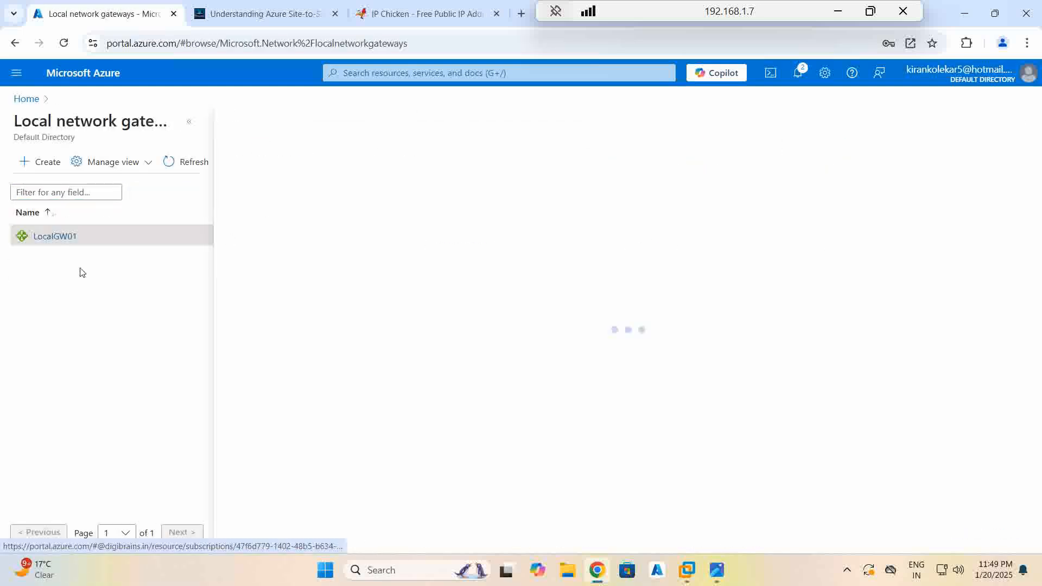
left_click(321, 320)
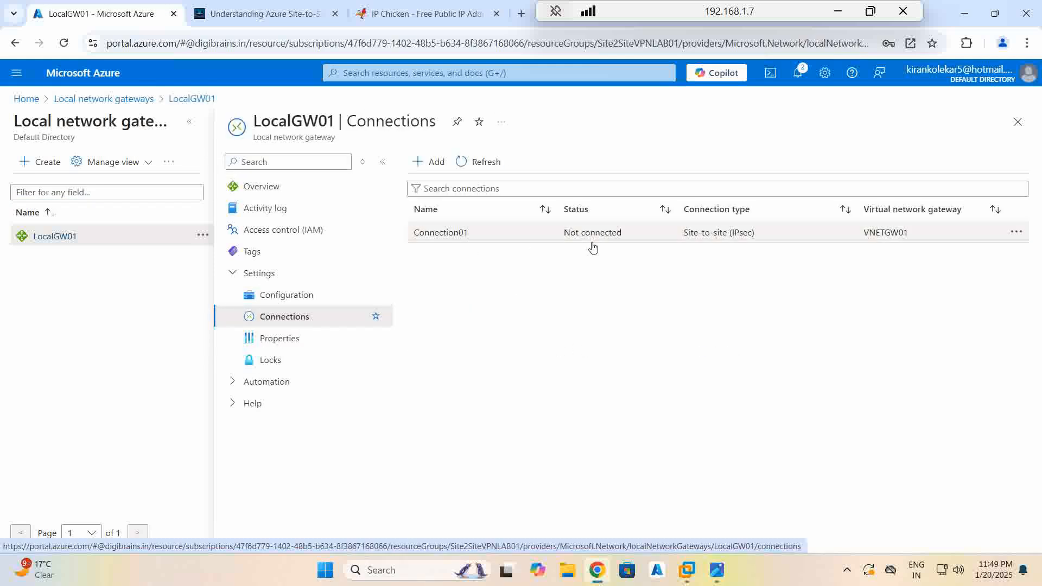
left_click(484, 163)
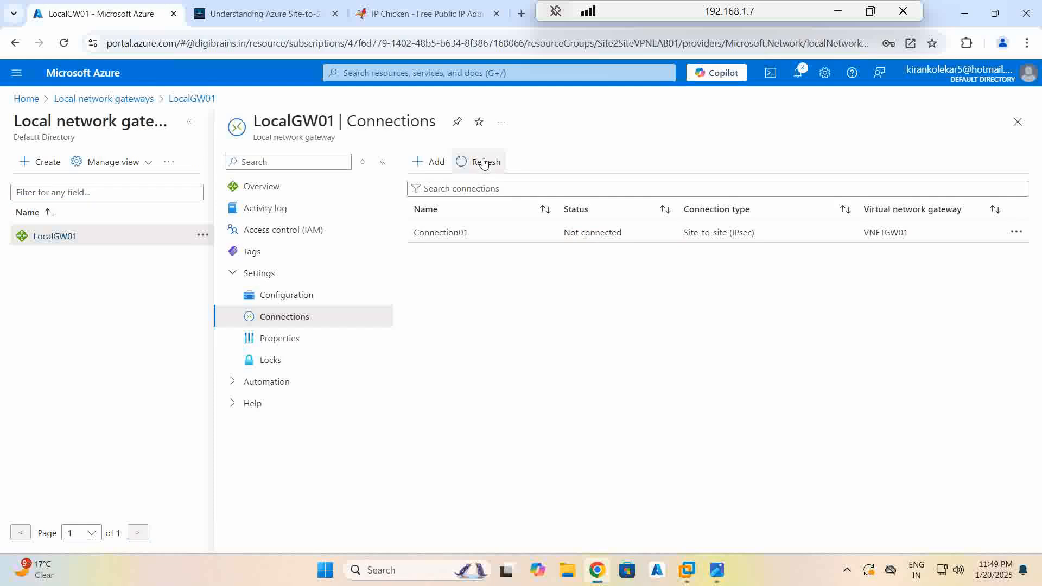
left_click(491, 165)
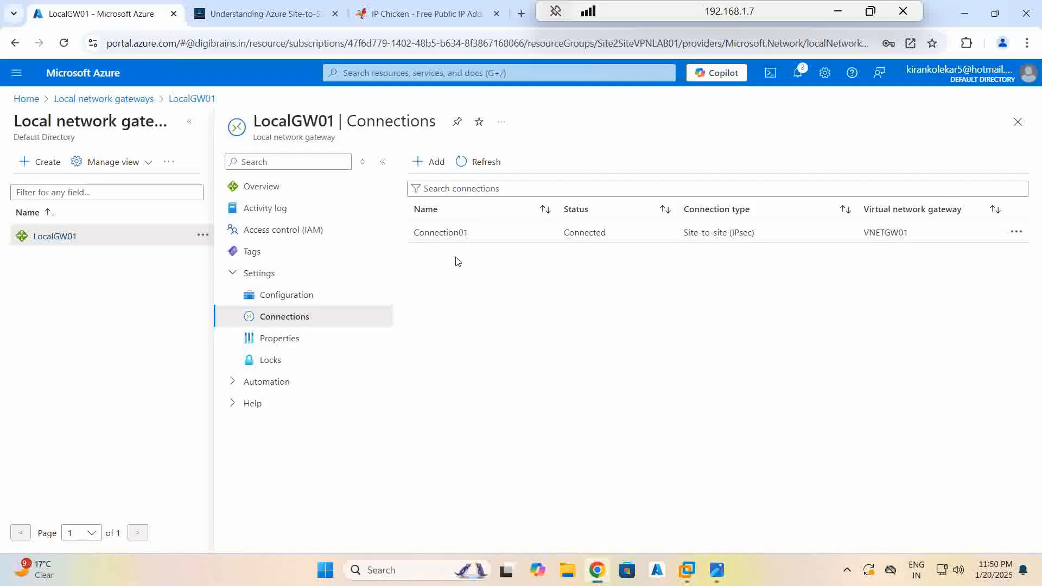
left_click(487, 166)
On RRAS01, open a command prompt via Run and start pinging Azure VM01 at 172.16.0.4.
mouse_move(687, 570)
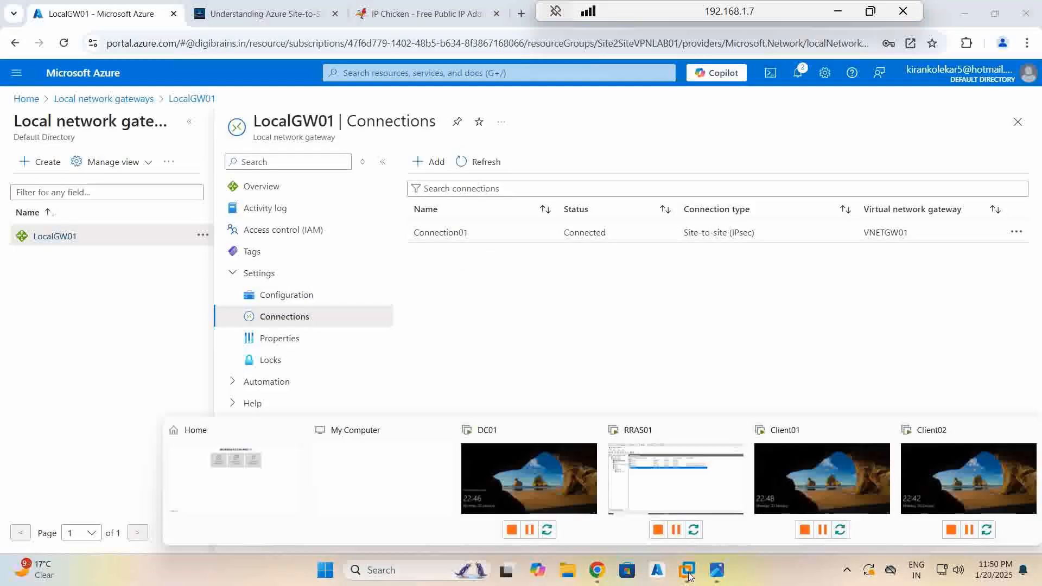
left_click(680, 476)
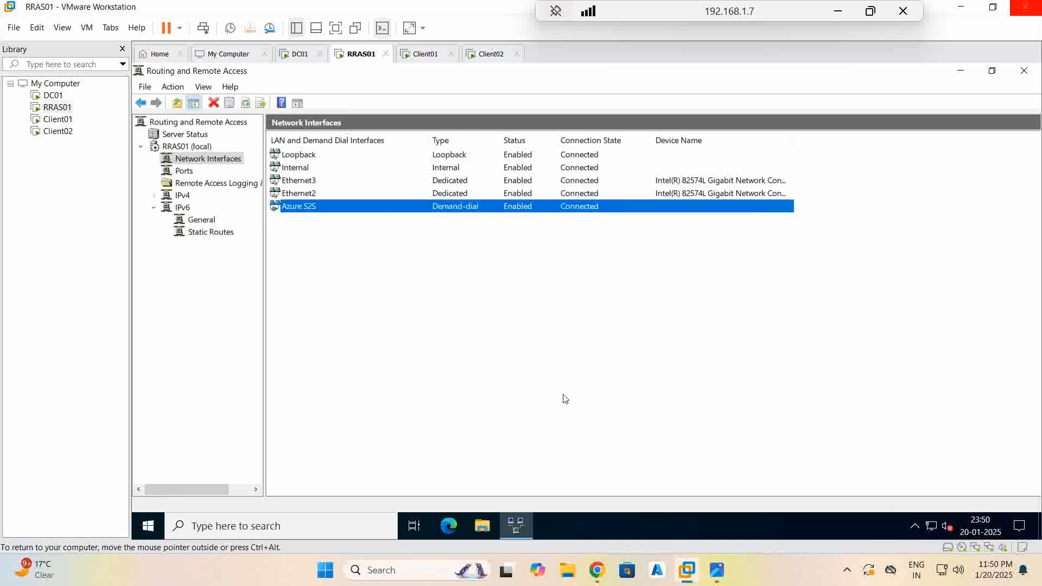
right_click(155, 529)
left_click(185, 464)
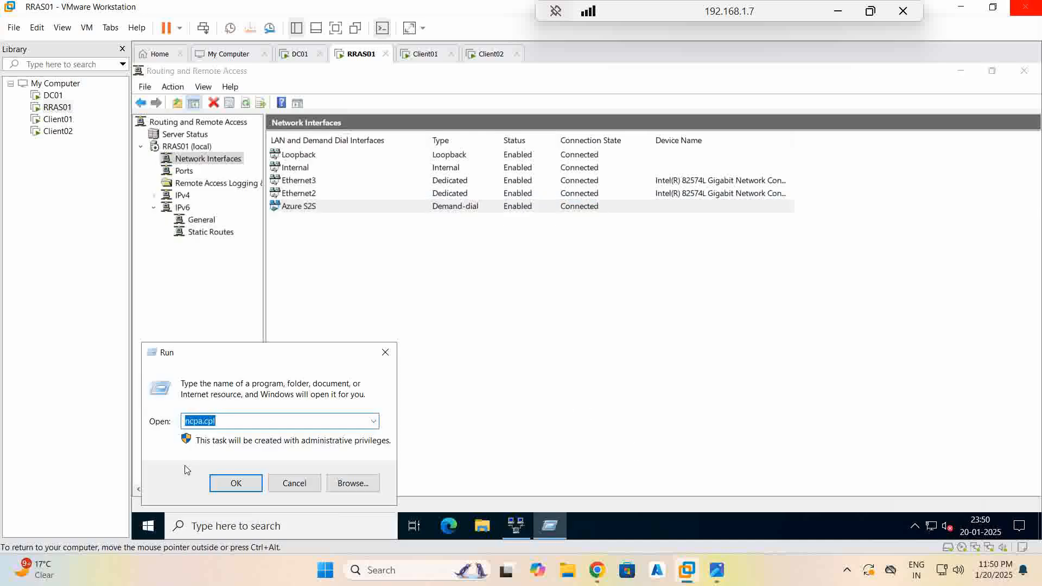
type("cmd")
key("Return")
type("ping ")
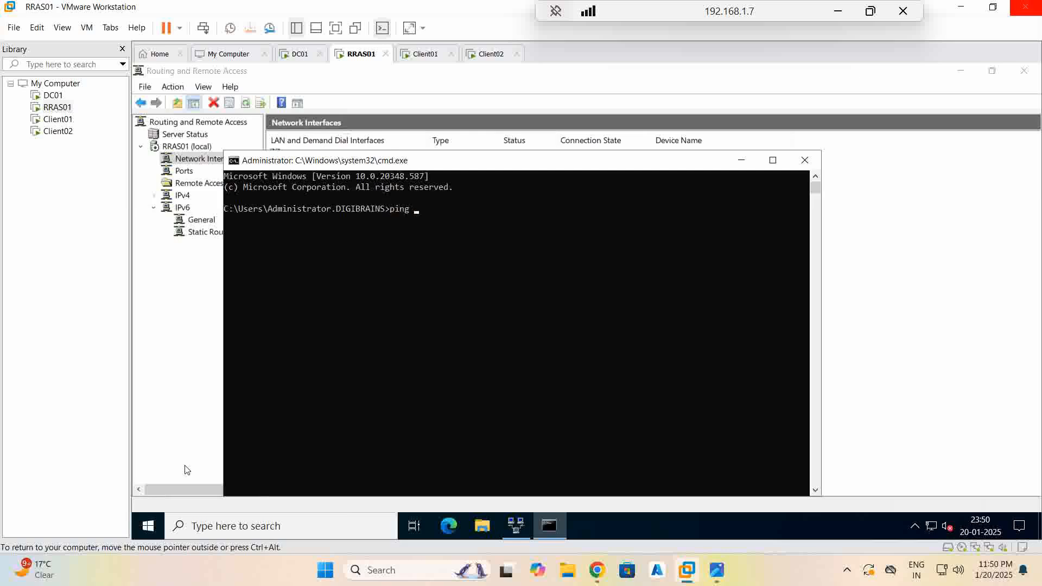
type("172.16.0.4")
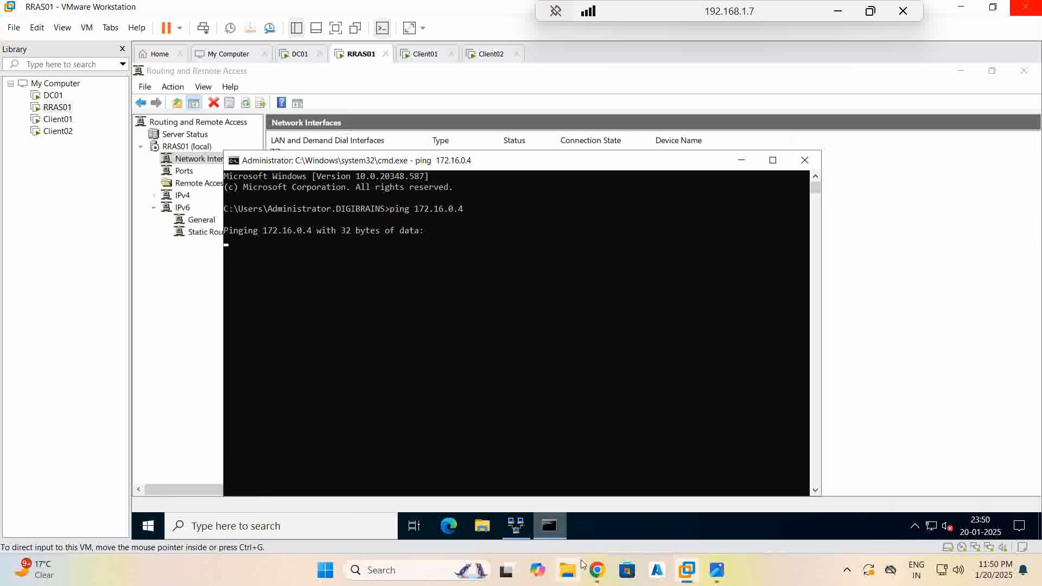
left_click(597, 570)
Open VM01 from the Azure home page and scroll to its properties, showing private IP 172.16.0.4.
left_click(26, 100)
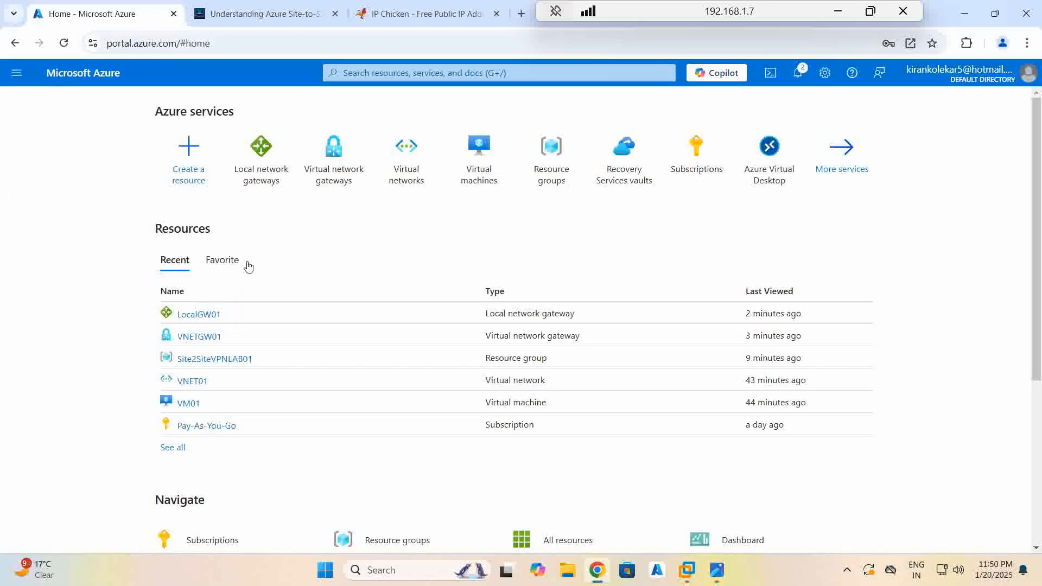
left_click(187, 403)
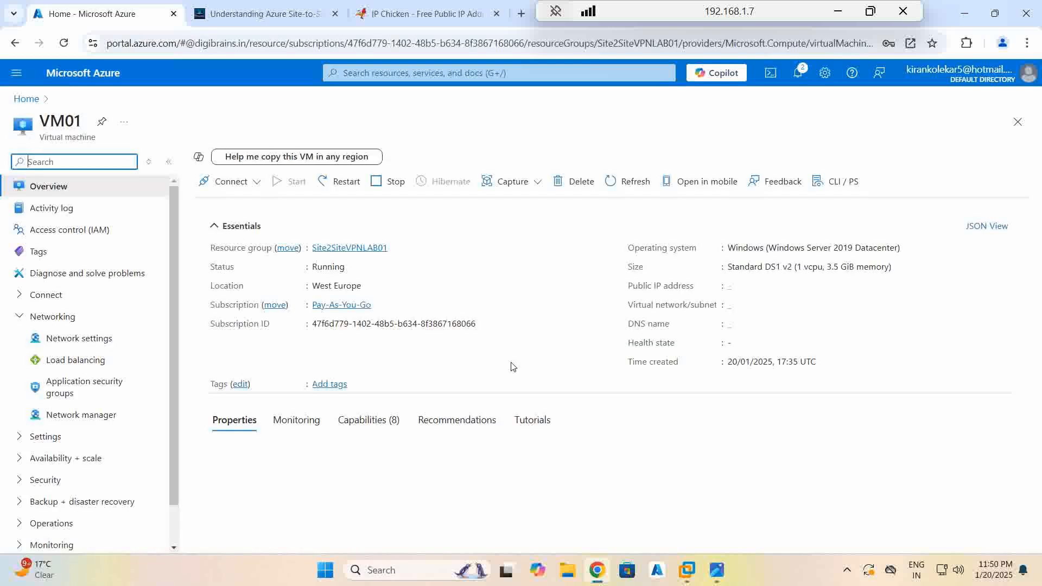
scroll(751, 413, "down", 2)
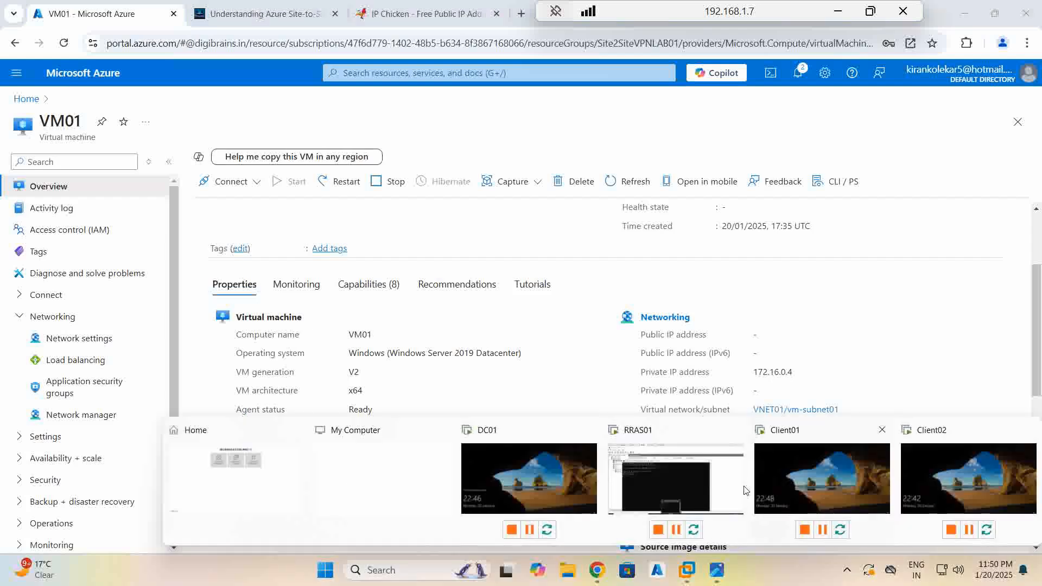
After the ping to 172.16.0.4 times out, start a Remote Desktop connection to 172.16.0.4 with mstsc.
left_click(735, 430)
left_click(431, 350)
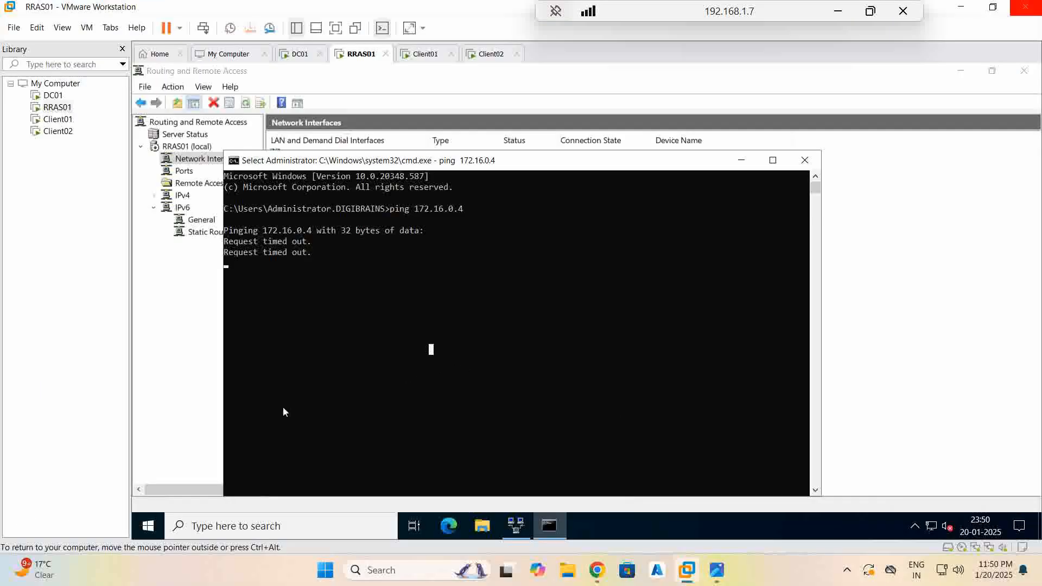
right_click(155, 525)
left_click(169, 455)
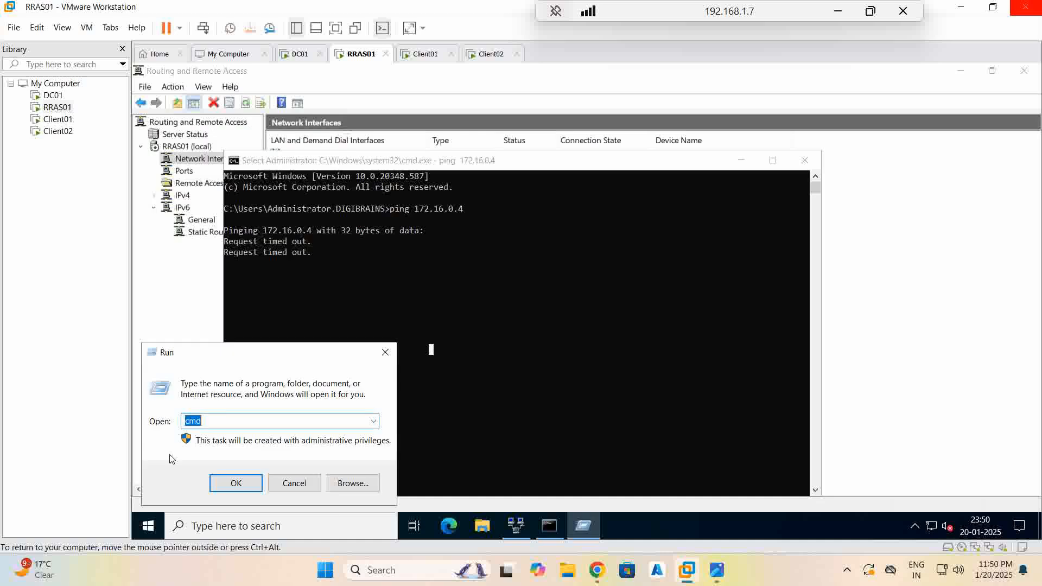
type("mstsc")
key("Return")
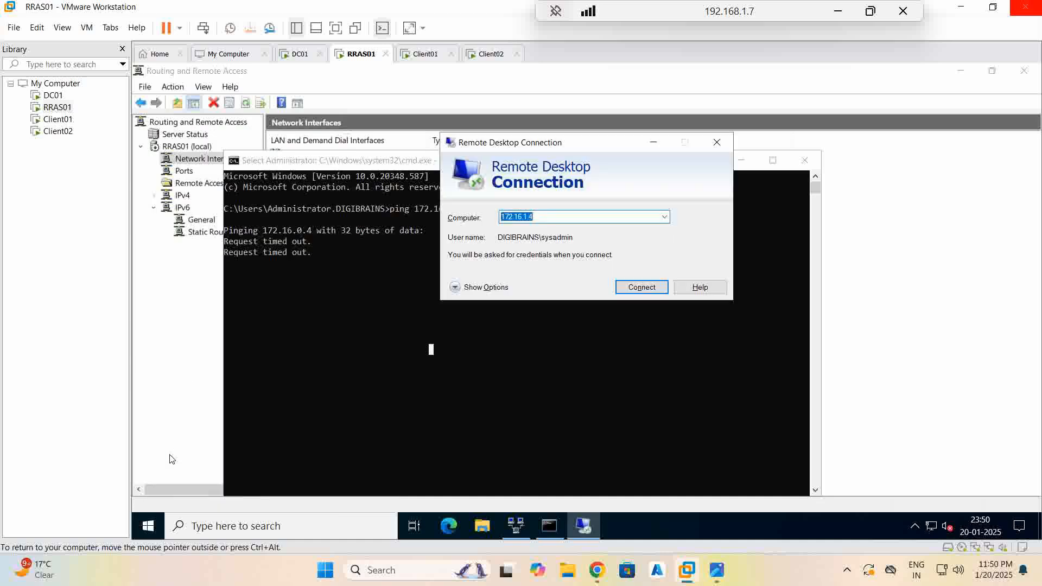
type("172.16.0.4")
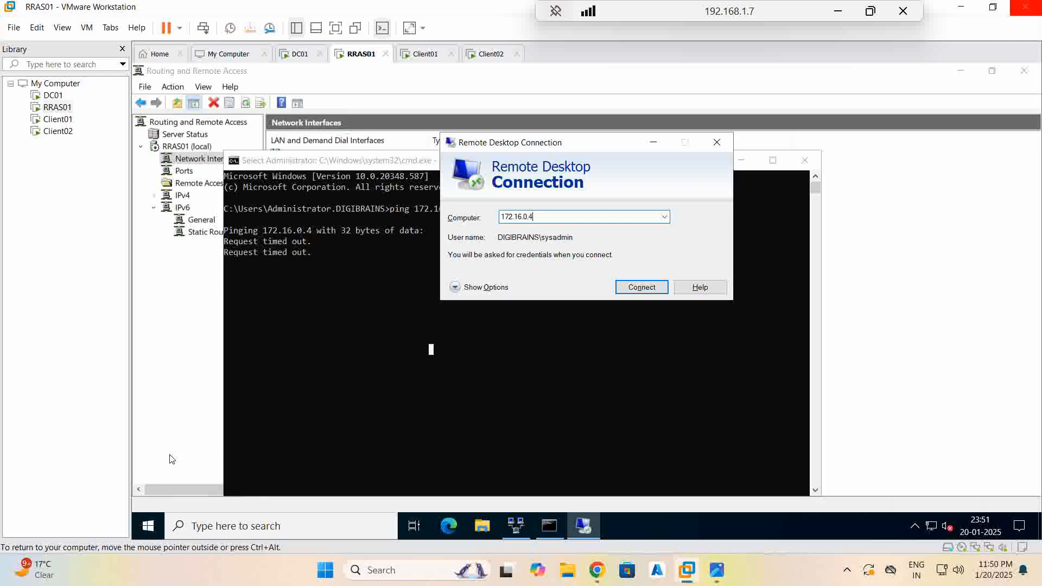
key("Return")
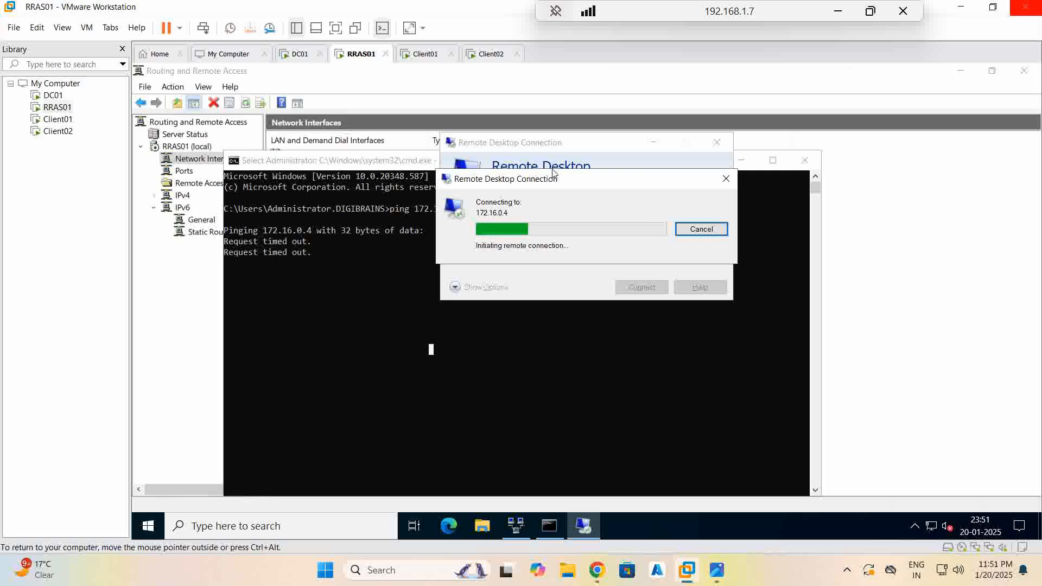
left_click(175, 316)
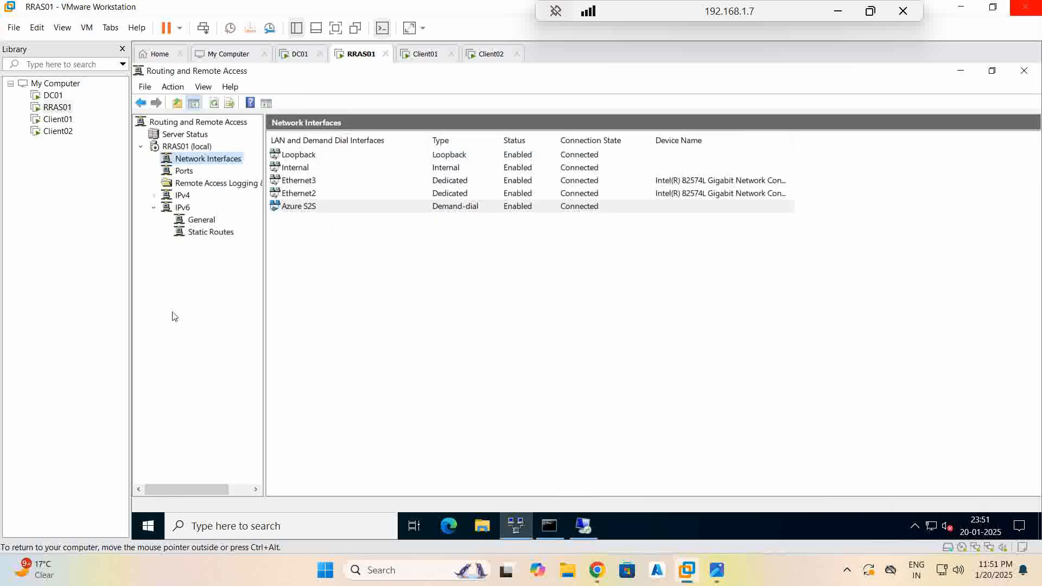
Add a static IPv4 route for 172.16.0.0 mask 255.255.0.0 via Azure S2S, metric 15.
left_click(155, 196)
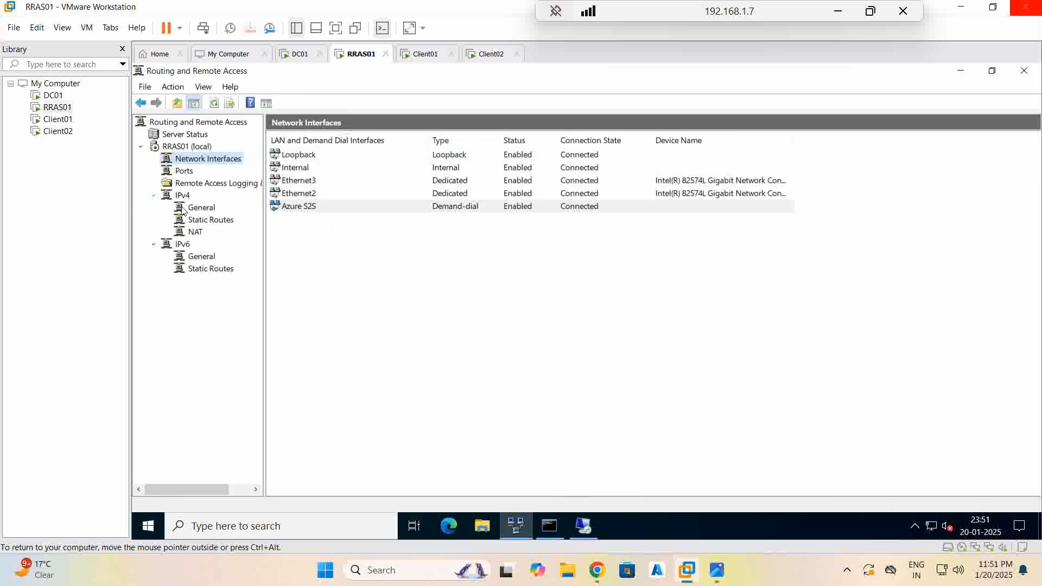
left_click(209, 222)
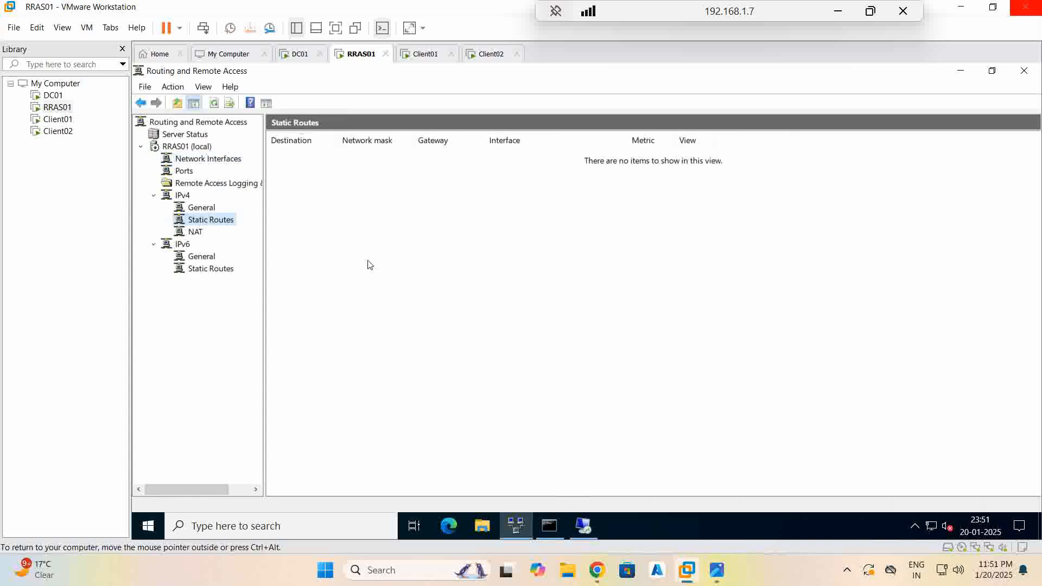
right_click(330, 222)
left_click(363, 232)
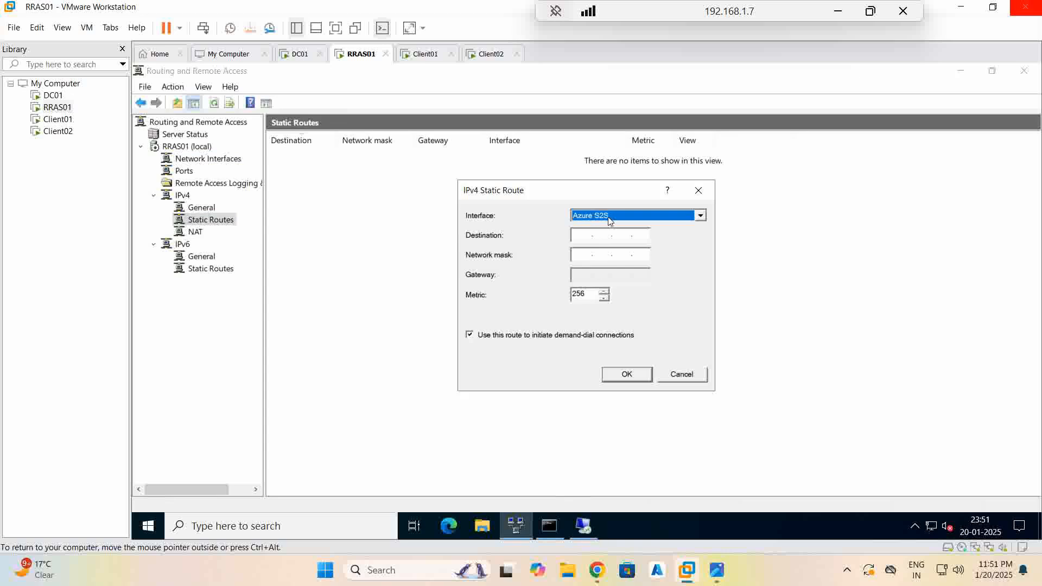
left_click(586, 236)
type("172.1")
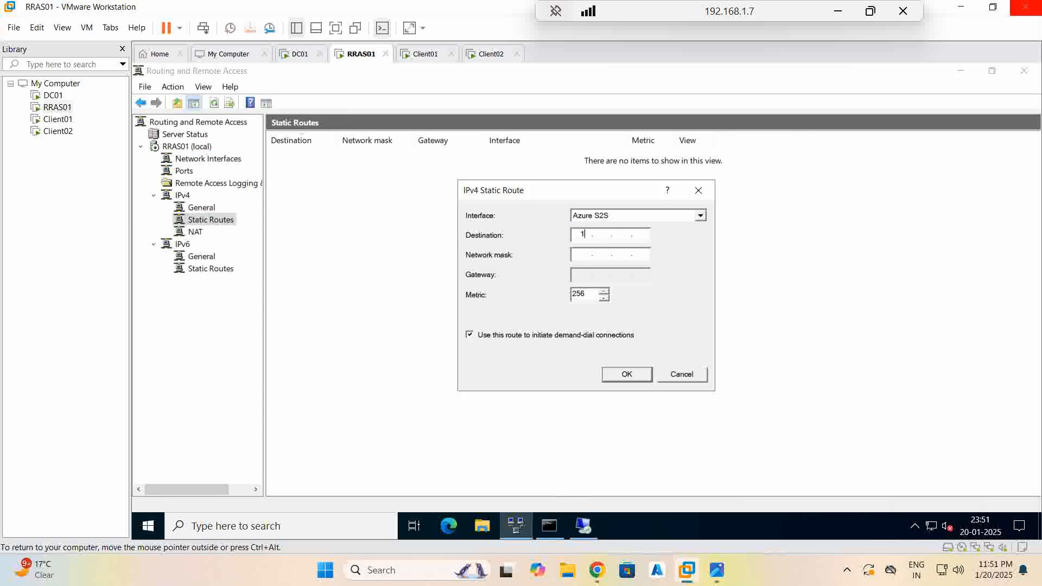
type("6.0.0")
key("Tab")
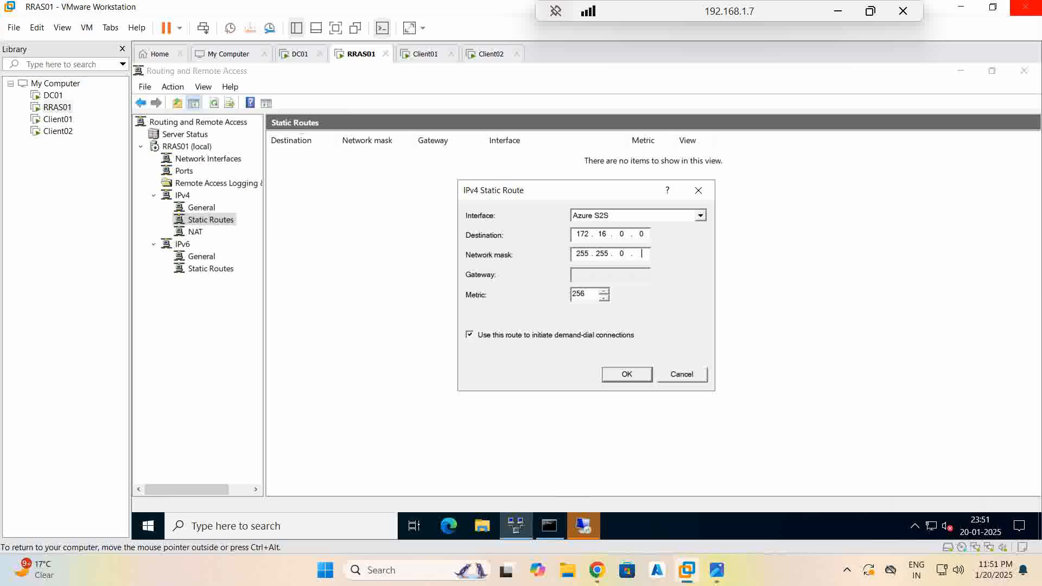
key("Tab")
type("1")
left_click(616, 375)
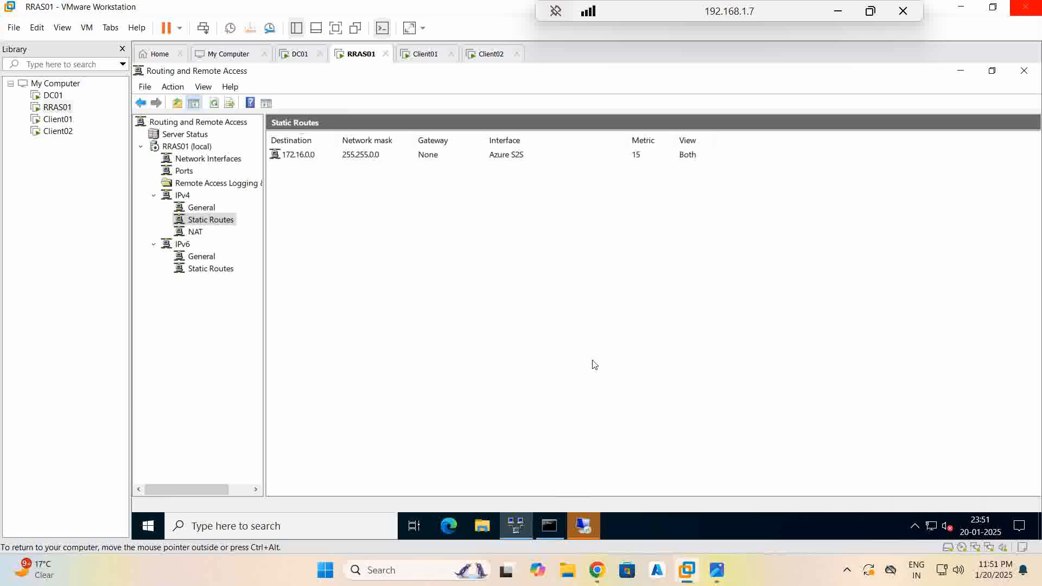
Retry the Remote Desktop connection to 172.16.0.4, enter the account password, and accept the certificate.
left_click(597, 526)
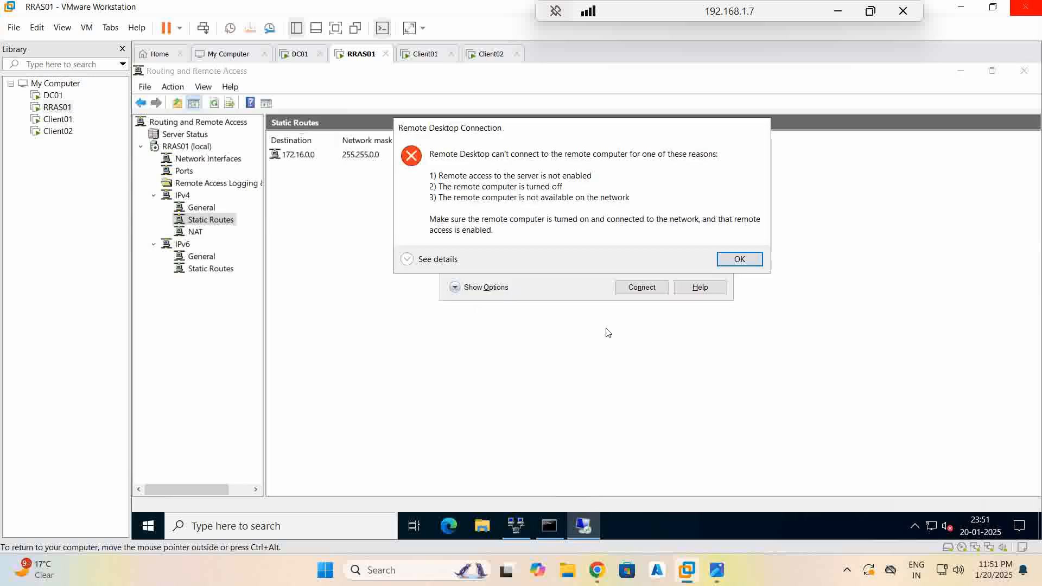
left_click(734, 259)
left_click(642, 289)
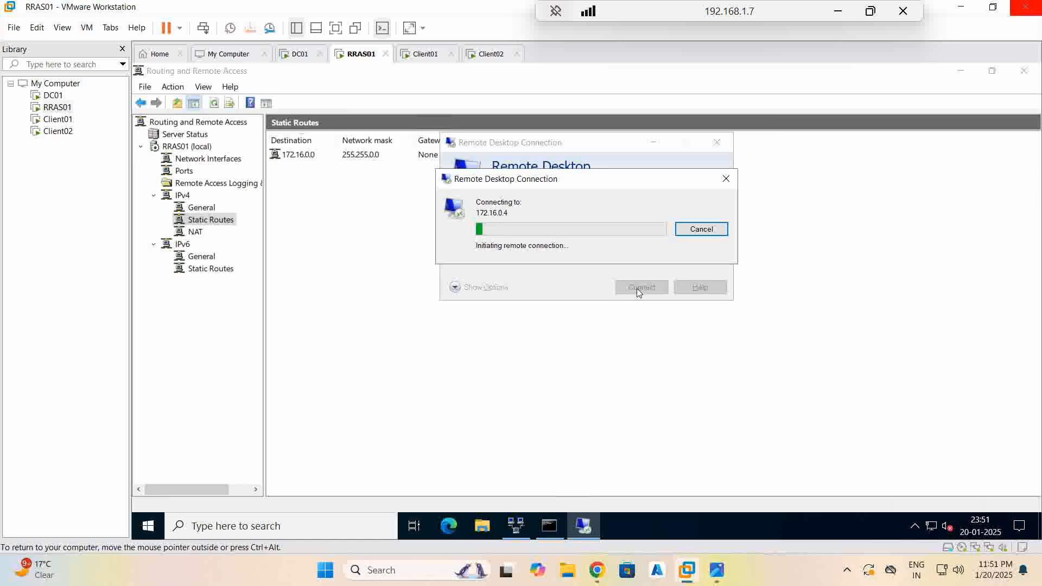
type("P")
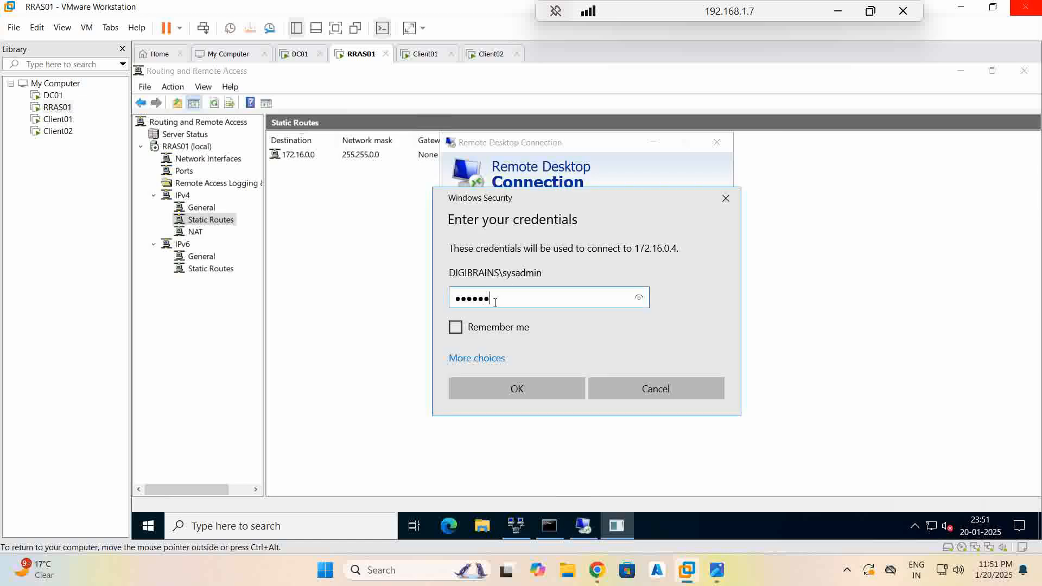
key("Return")
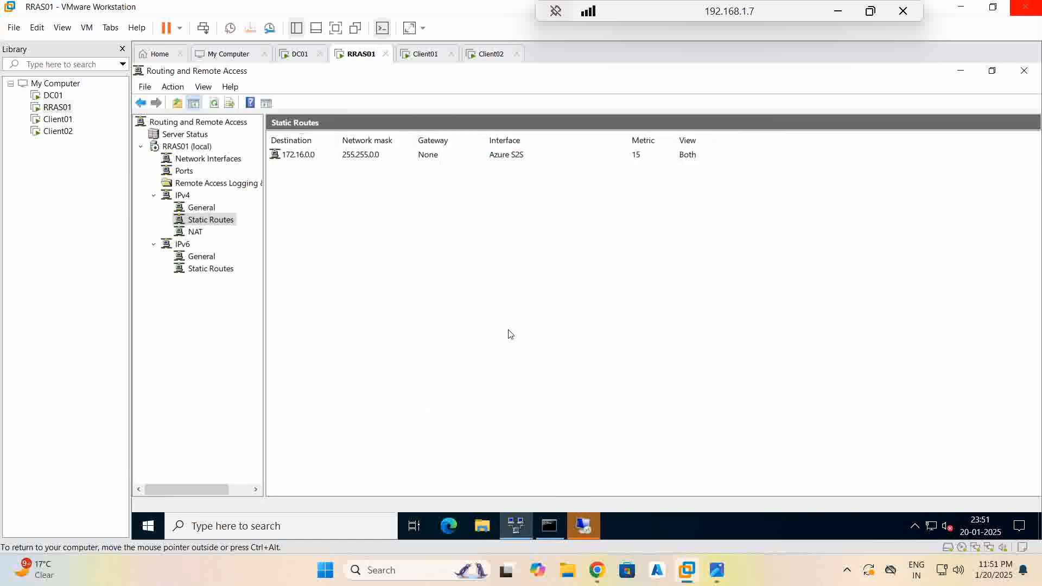
left_click(586, 524)
left_click(629, 334)
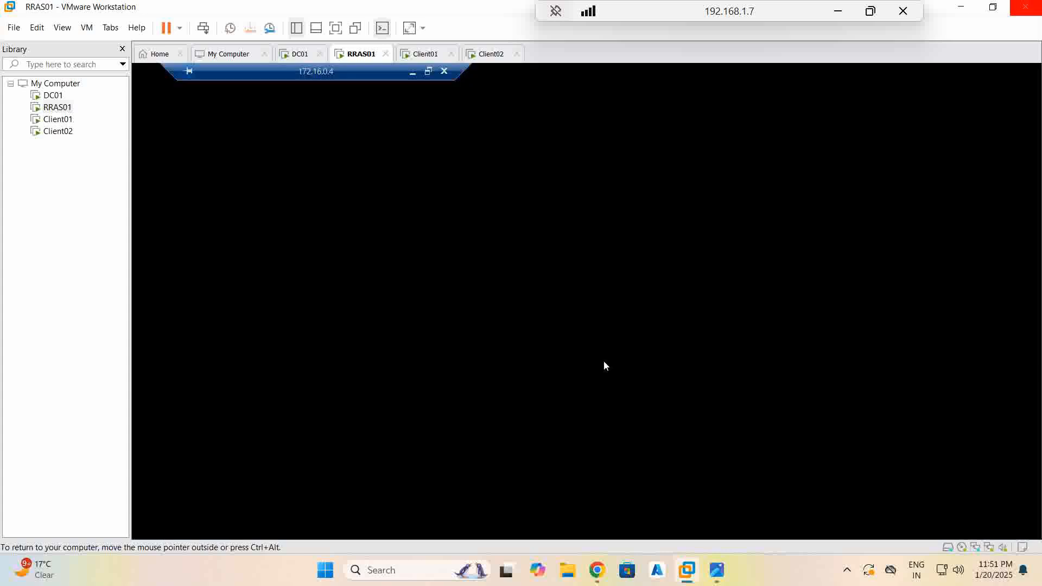
Reposition the remote session window and return it to full screen.
left_click(428, 71)
left_click_drag(352, 73, 595, 110)
left_click(752, 109)
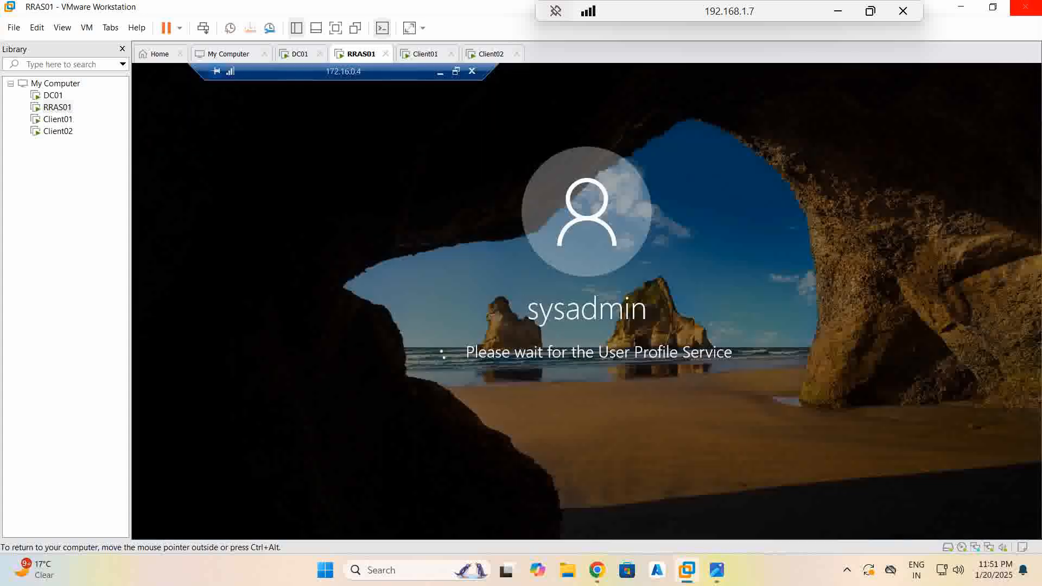
left_click_drag(349, 74, 668, 106)
left_click(823, 100)
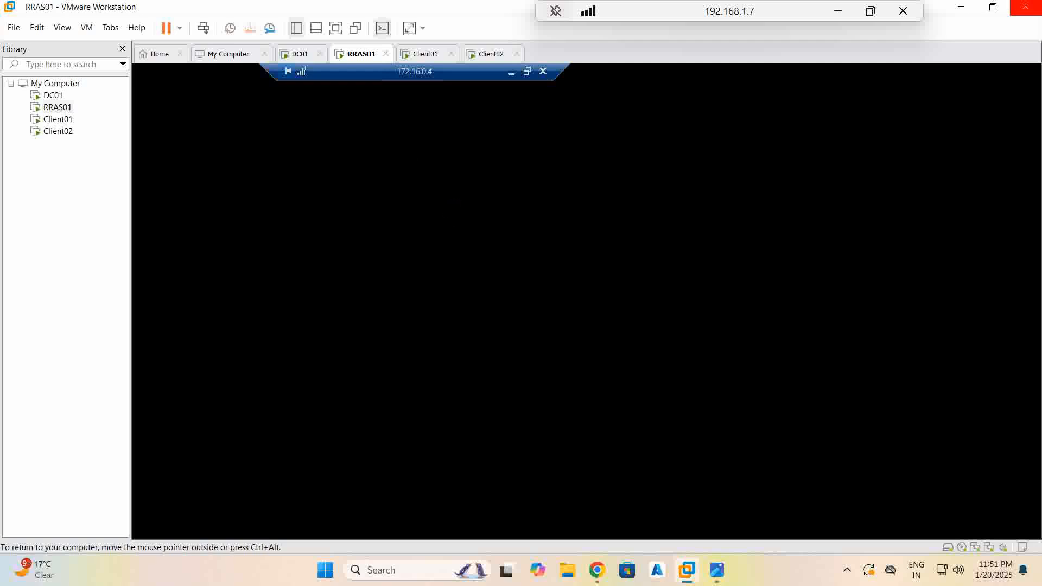
left_click_drag(423, 72, 666, 98)
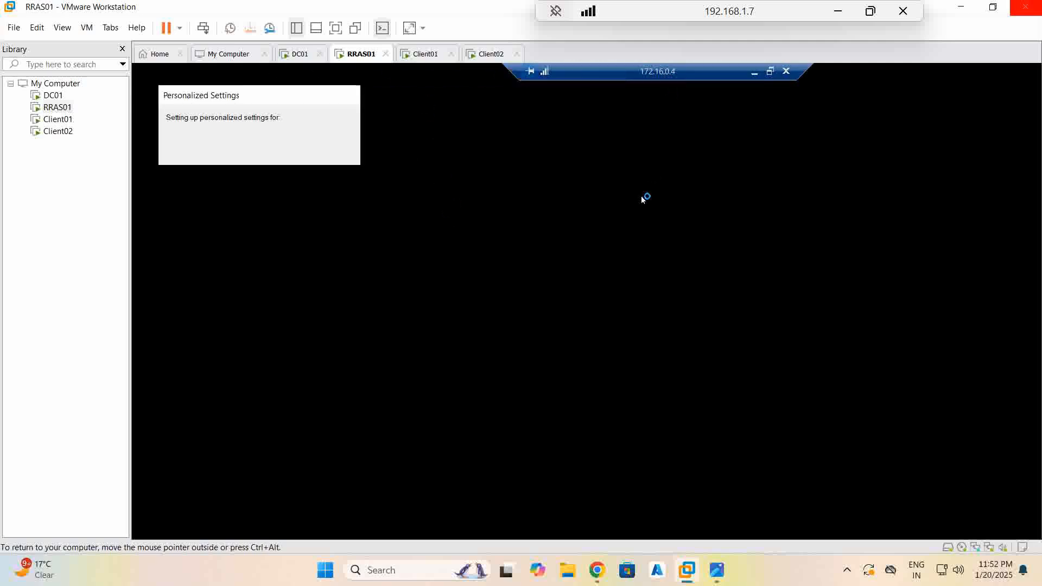
Switch to the Client01 virtual machine and sign in with the account password.
left_click(70, 130)
left_click(57, 119)
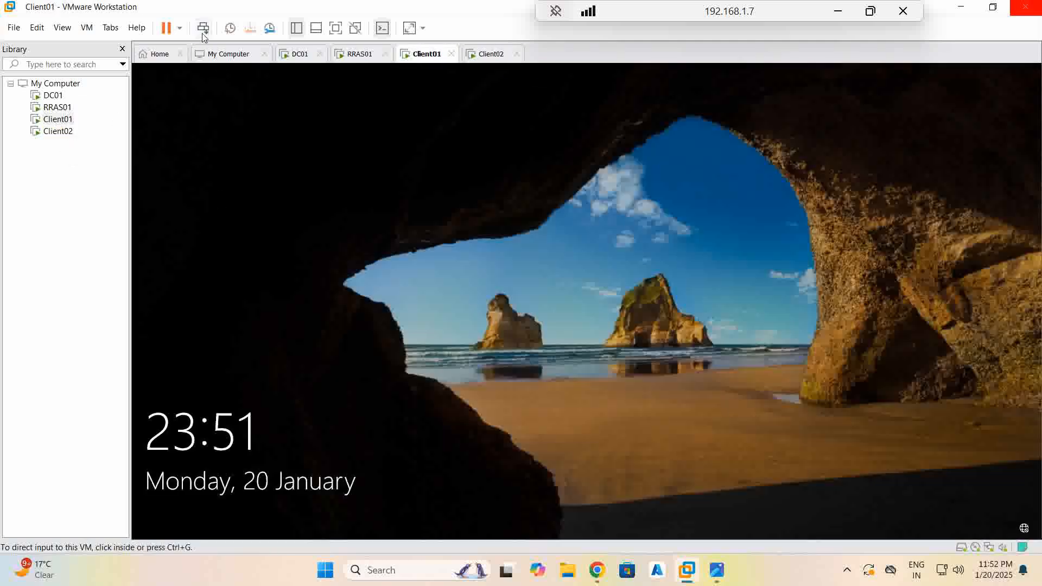
left_click(397, 271)
type("P")
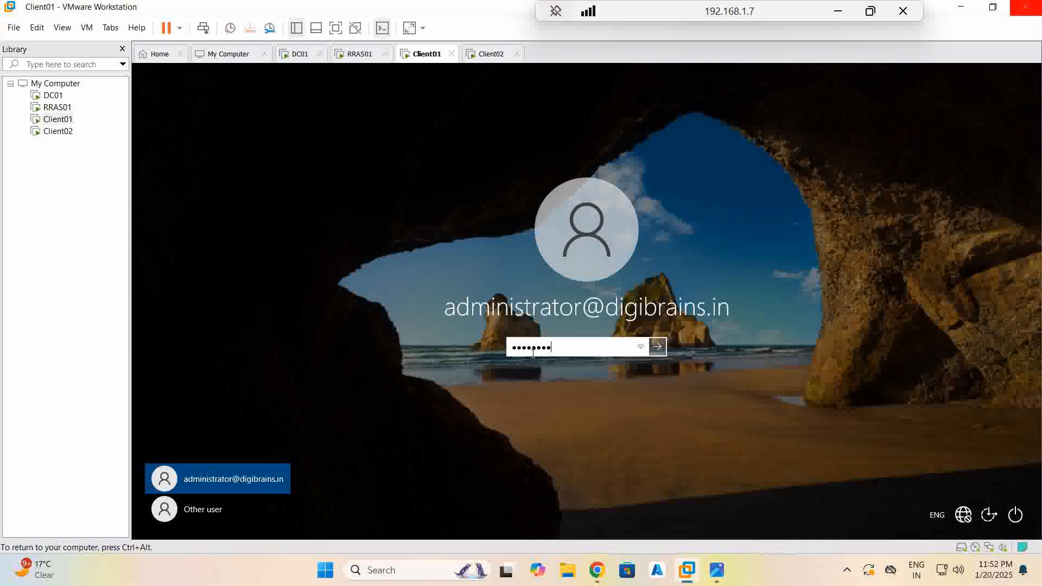
key("Return")
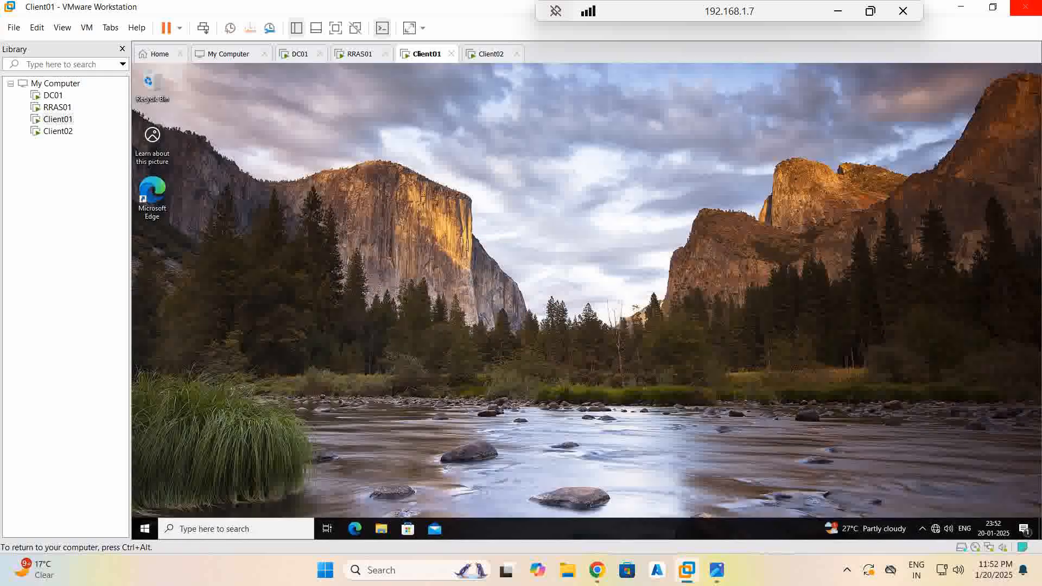
Start an mstsc connection from Client01 to 172.16.0.4, then bring RRAS01's routing console forward.
right_click(145, 528)
left_click(170, 479)
type("mstsc")
key("Return")
type("172.16.0.4")
key("Return")
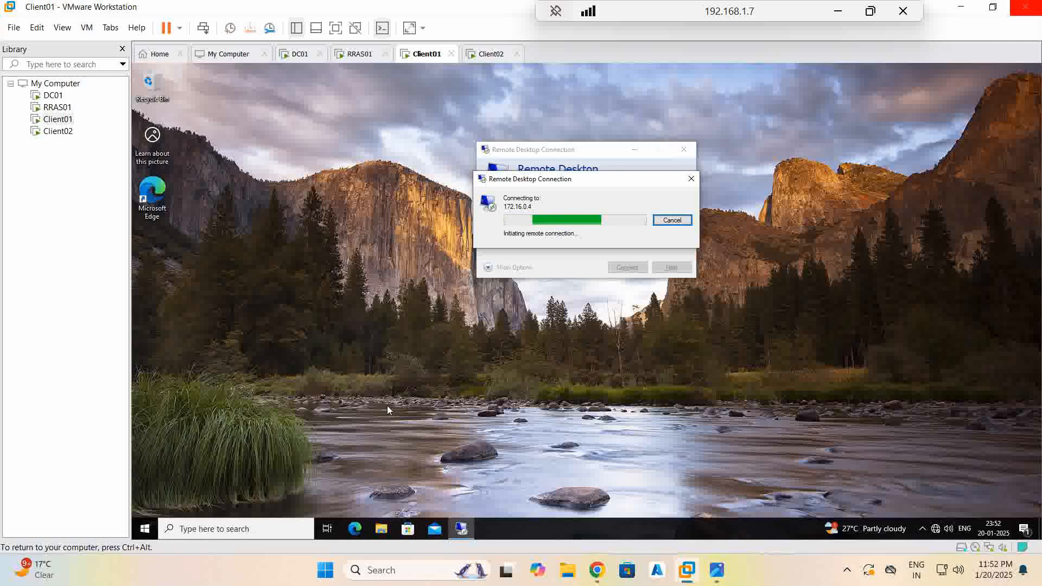
left_click(57, 107)
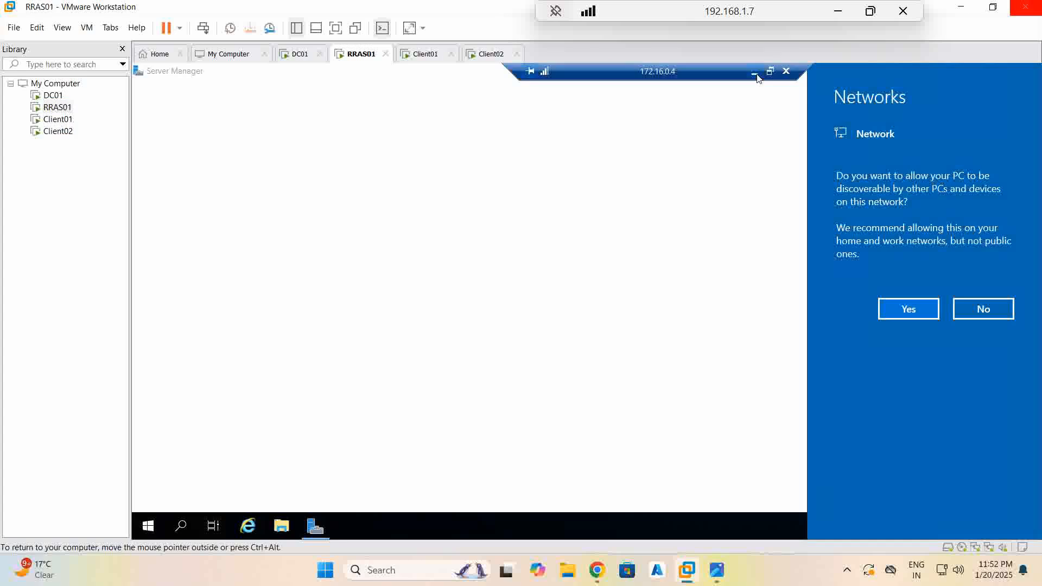
left_click(755, 73)
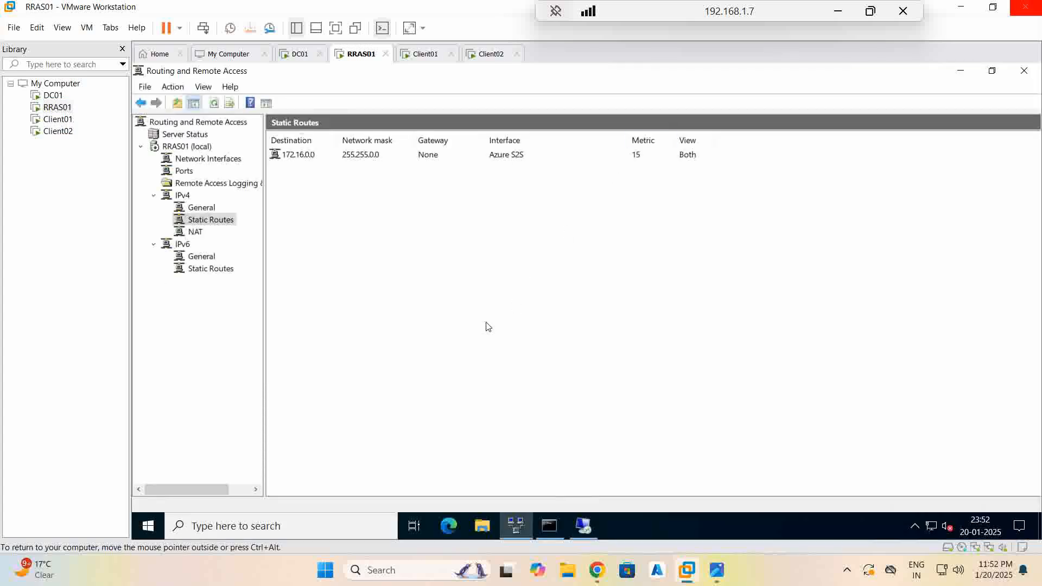
Review RRAS01's network interfaces, including Ethernet2 and Ethernet3.
left_click(191, 162)
left_click(303, 194)
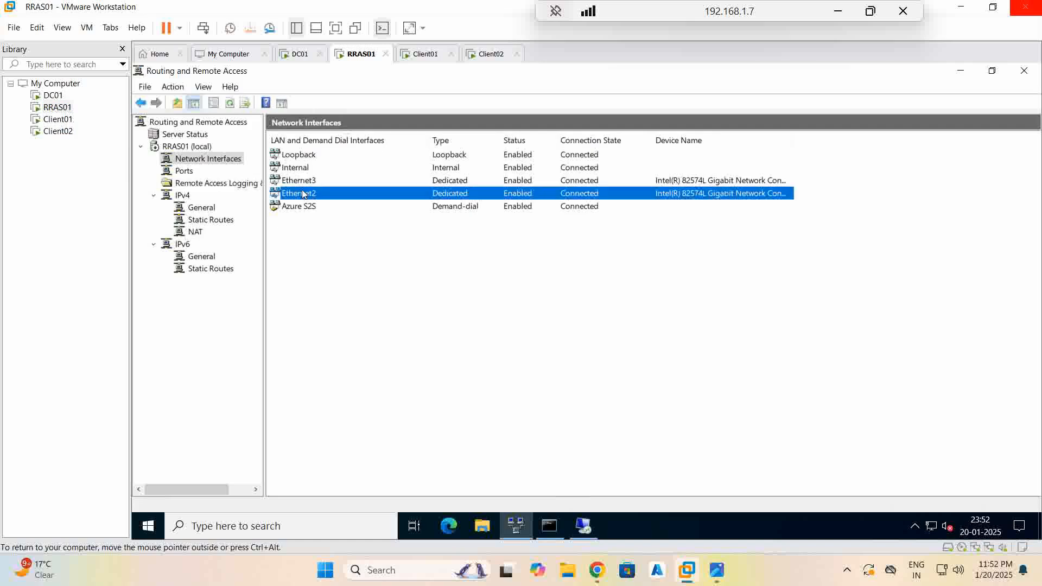
left_click(303, 182)
left_click(268, 246)
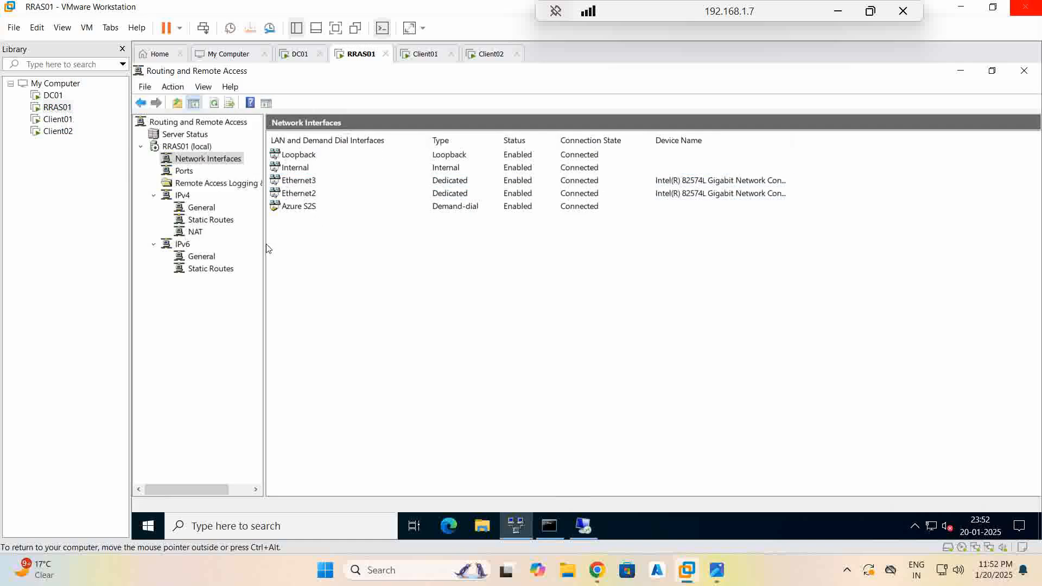
Add Ethernet2 as a NAT interface set as the public, internet-facing interface with NAT enabled.
left_click(196, 232)
right_click(333, 249)
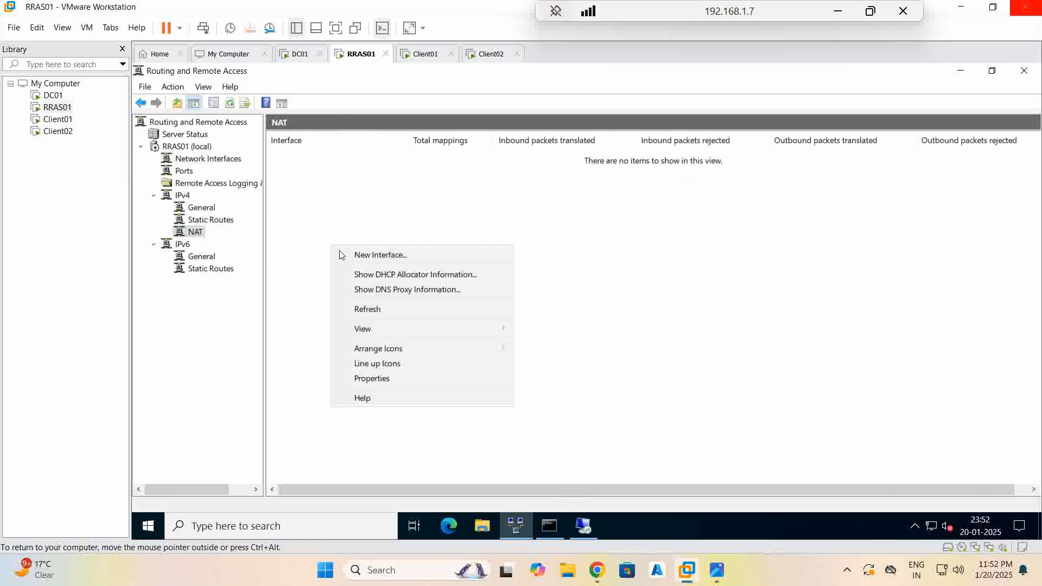
left_click(363, 256)
left_click(506, 231)
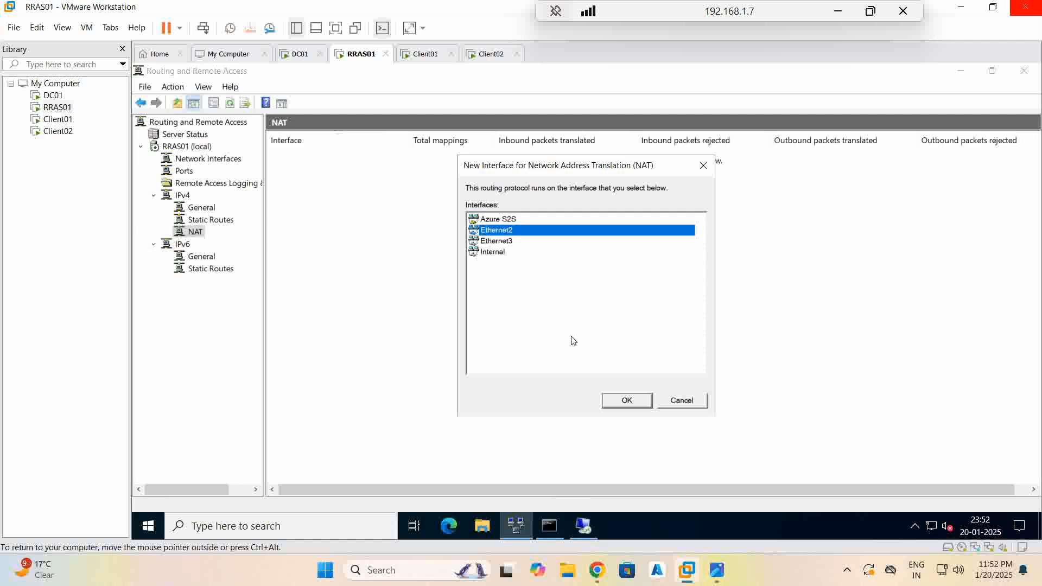
left_click(613, 402)
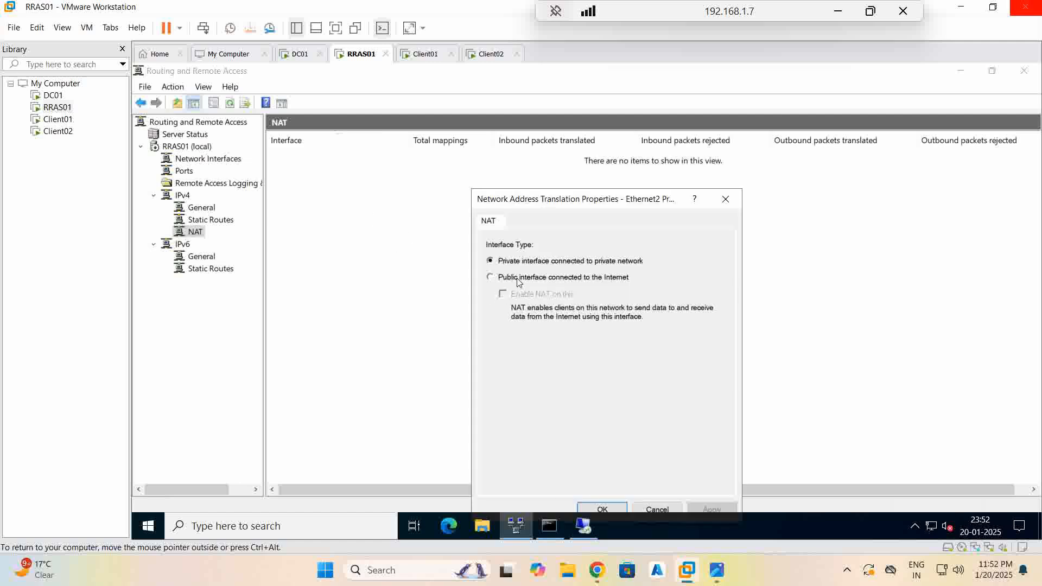
left_click(518, 278)
left_click_drag(524, 199, 496, 149)
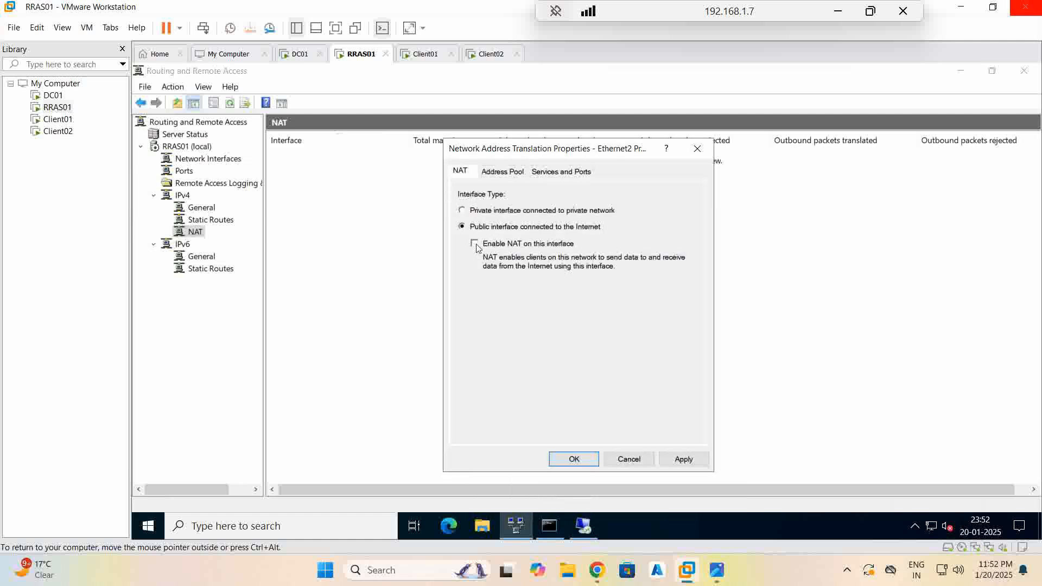
left_click(574, 459)
Add Ethernet3 as a private NAT interface.
right_click(403, 326)
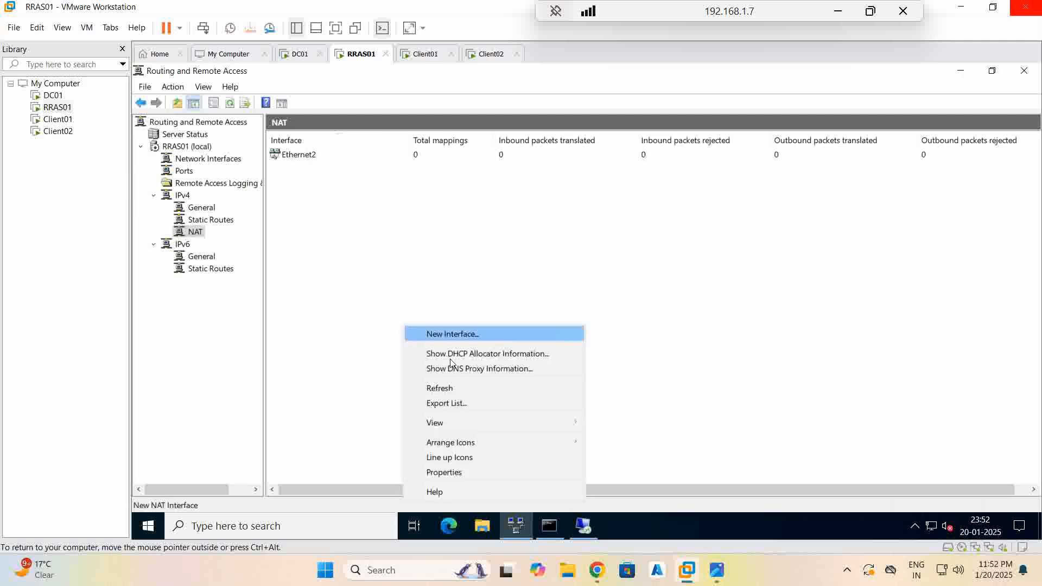
left_click(444, 335)
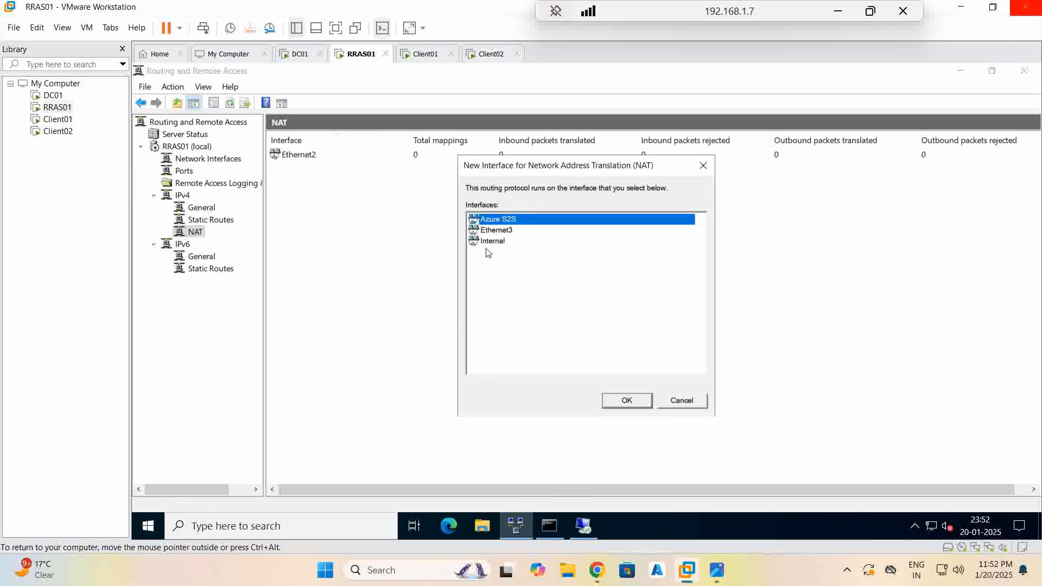
left_click(502, 231)
left_click(627, 401)
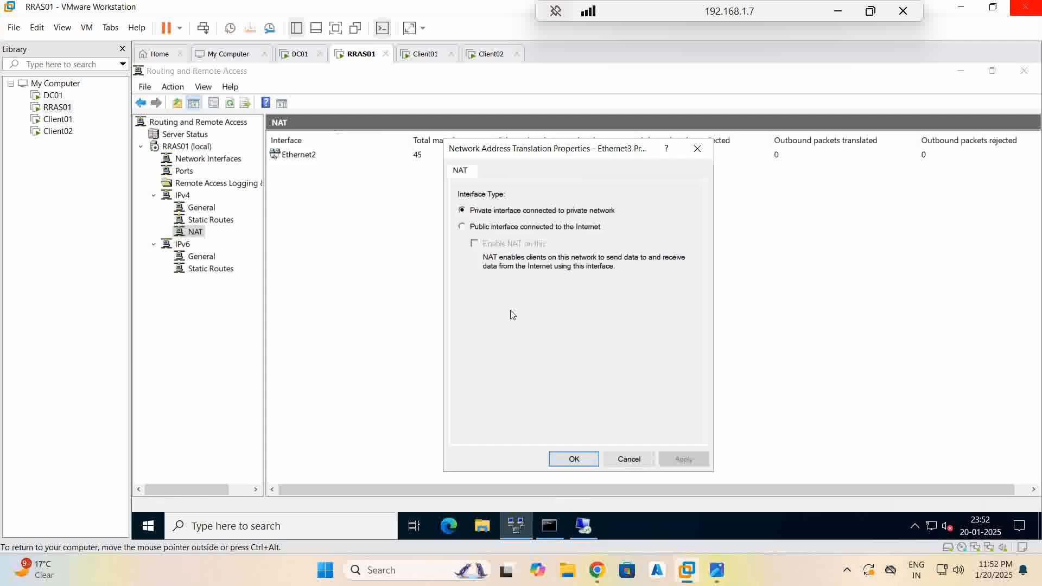
left_click(575, 460)
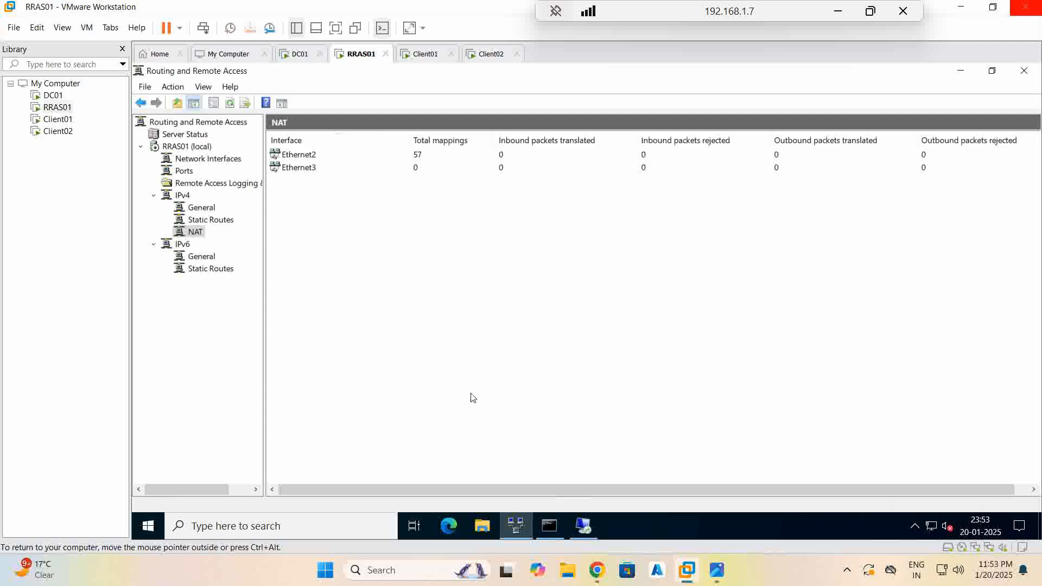
On Client01, dismiss the RDP error, retry connecting to 172.16.0.4, then cancel the stalled attempt.
left_click(58, 119)
left_click(685, 330)
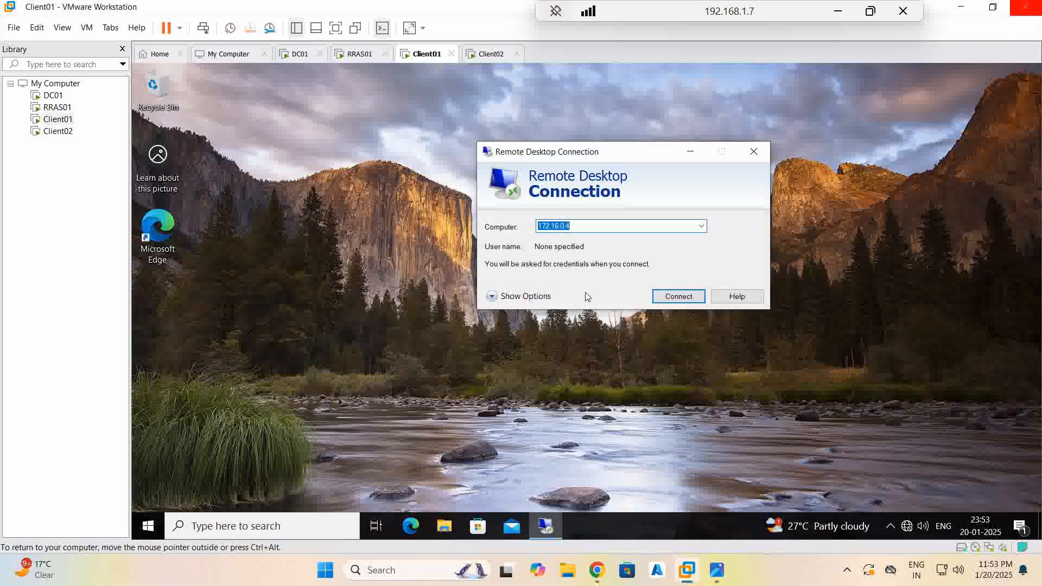
left_click(676, 304)
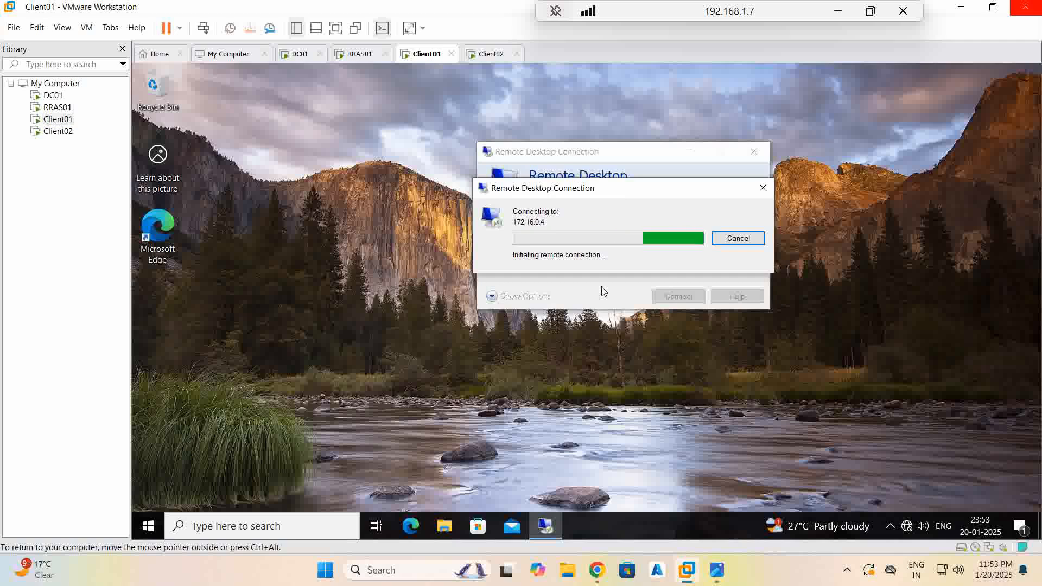
left_click(742, 239)
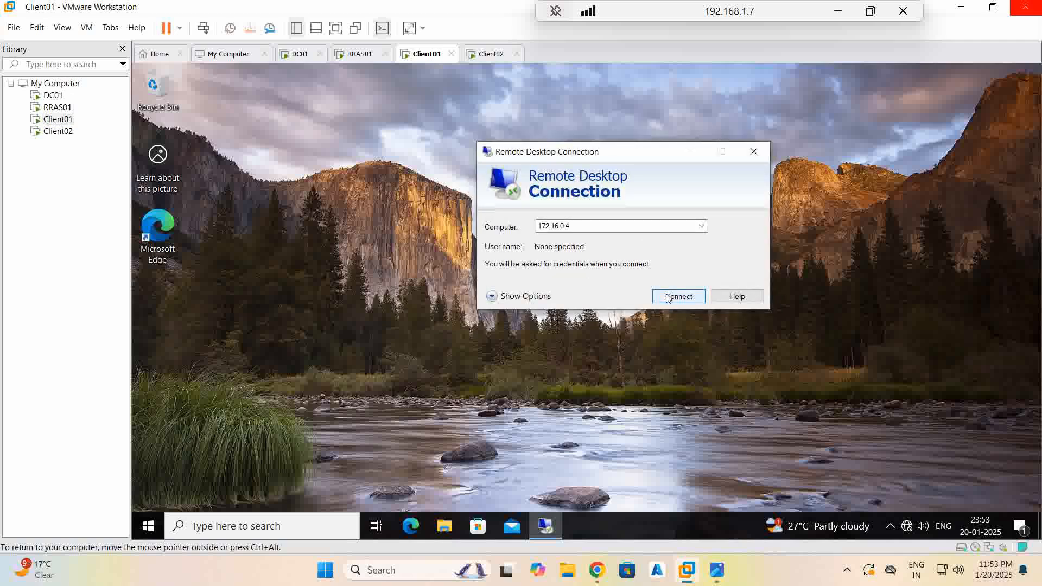
Confirm internet access by loading google.com in Edge, then retry the connection to 172.16.0.4.
left_click(411, 526)
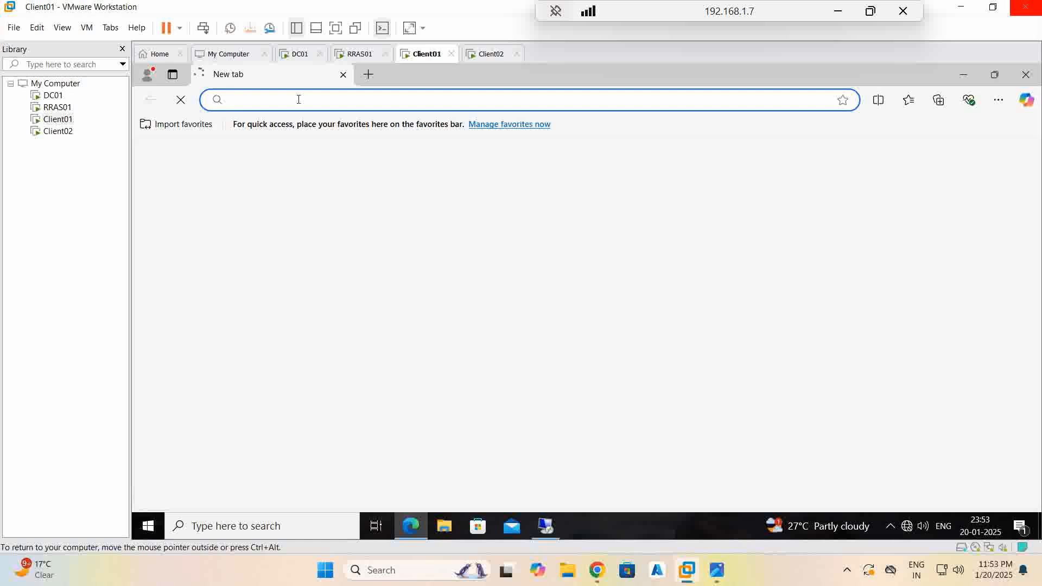
type("goog")
key("Return")
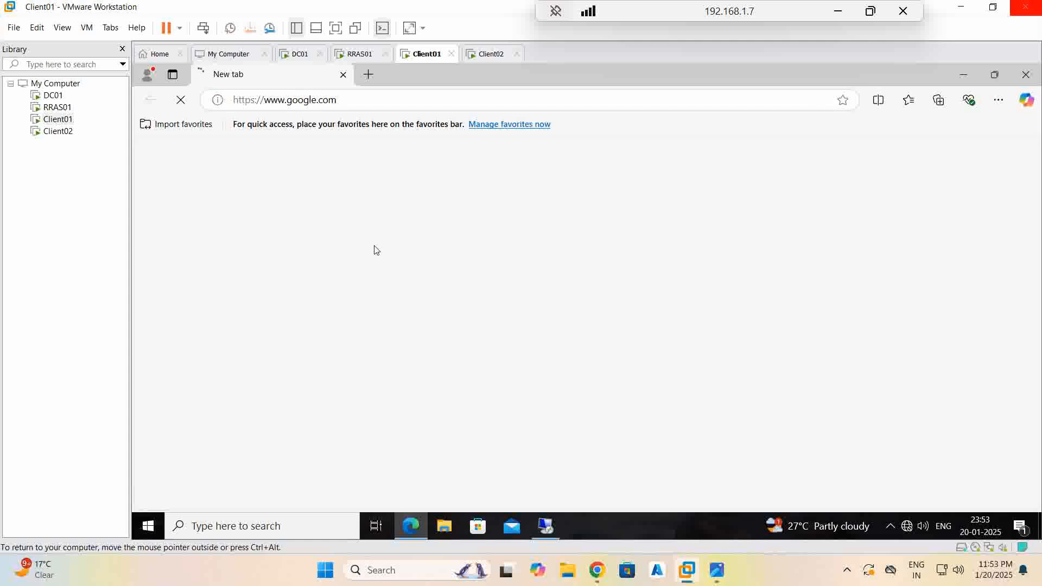
left_click(966, 74)
left_click(679, 297)
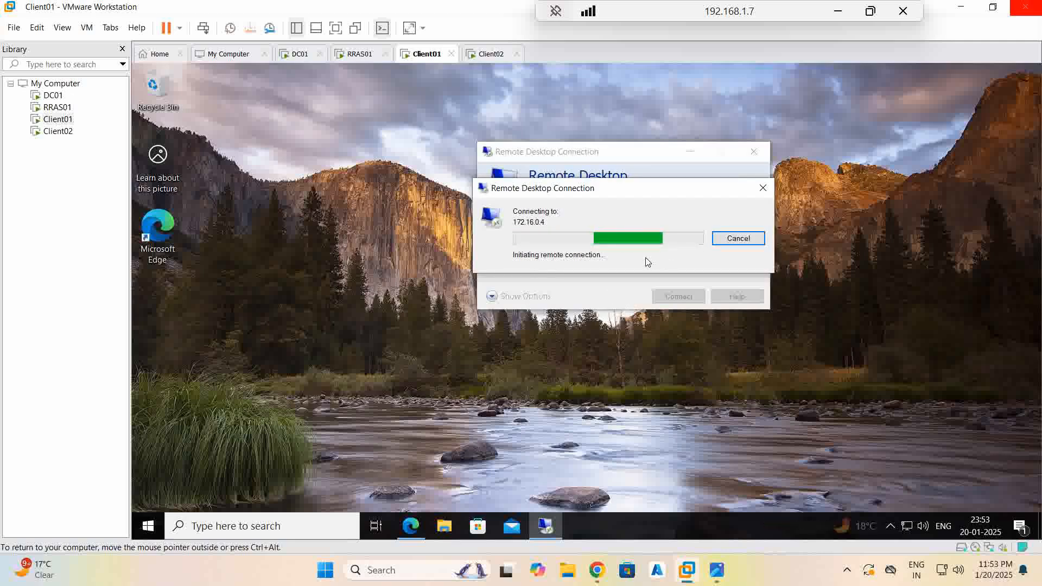
Open a command prompt and run ipconfig, showing IPv4 192.168.10.4 with gateway 192.168.10.10.
right_click(146, 537)
left_click(177, 466)
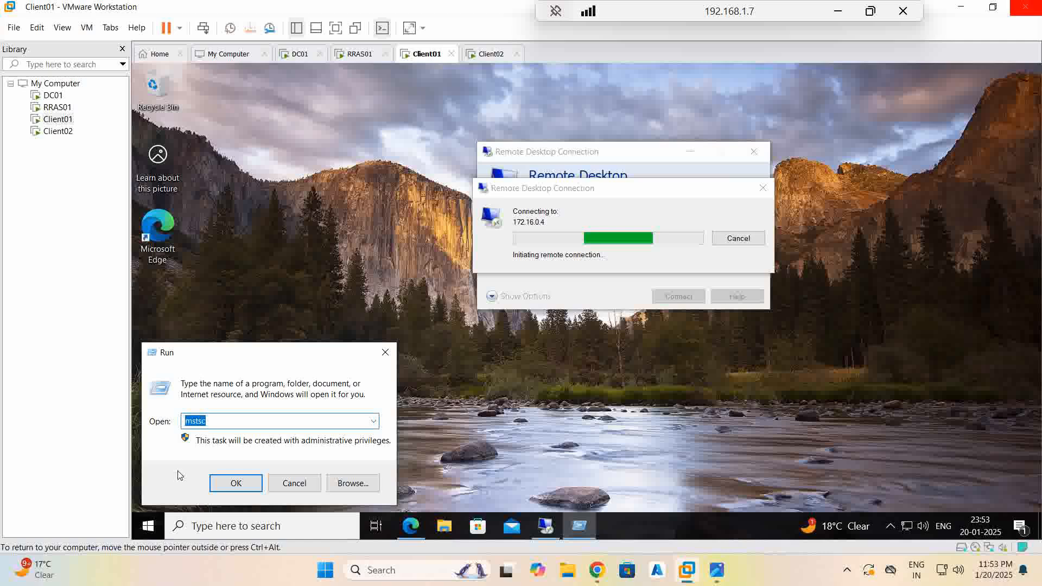
type("cmd")
key("Return")
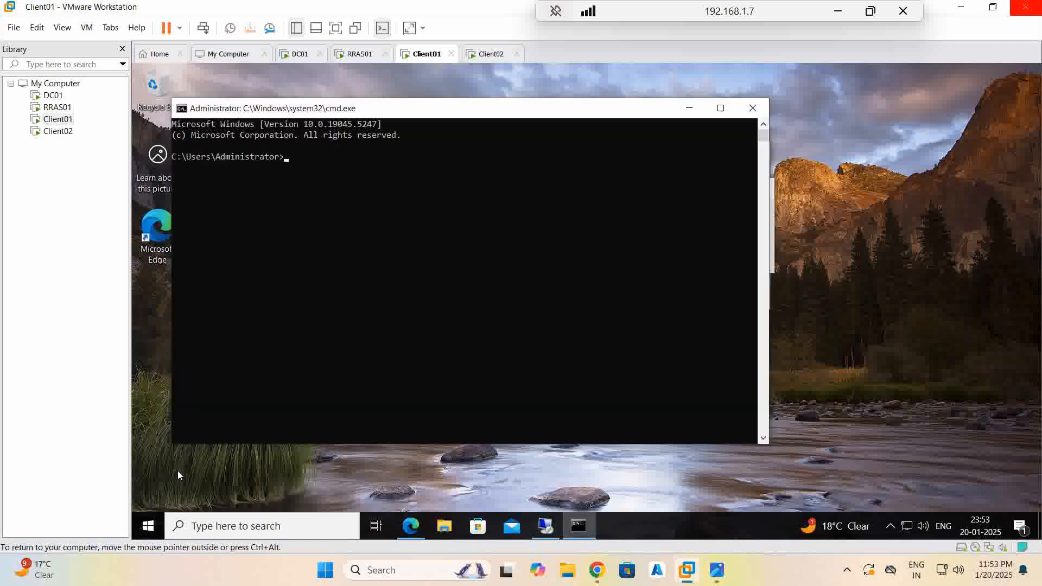
key("Return")
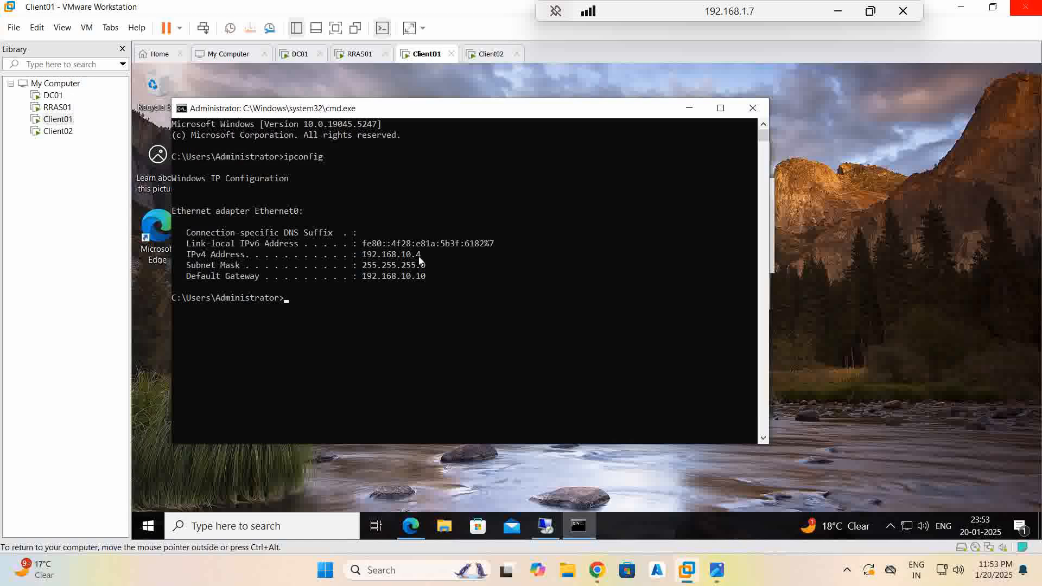
In LocalGW01's configuration, add the 192.168.10.0/24 address range and save.
left_click(600, 571)
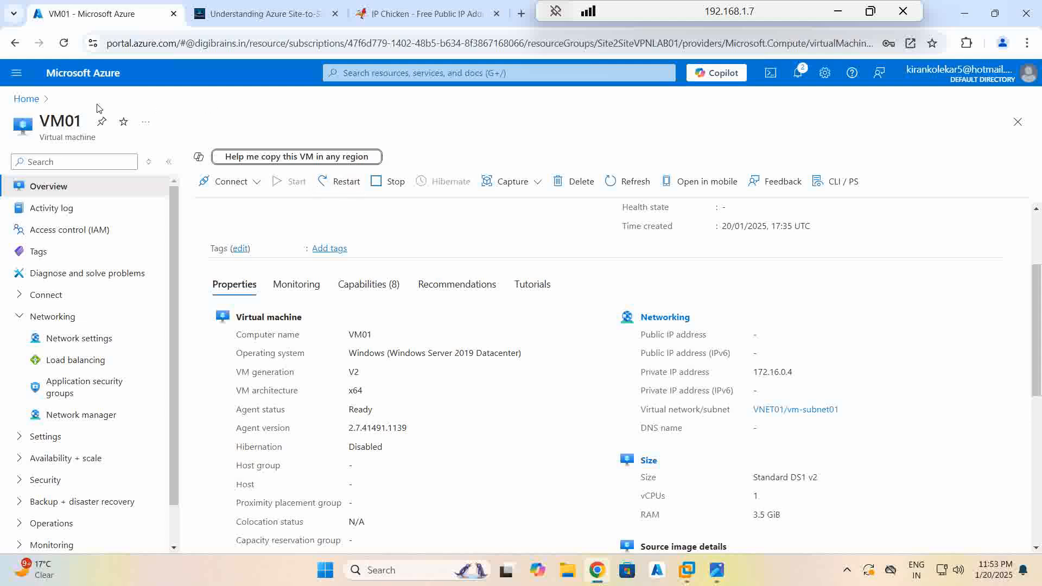
left_click(26, 99)
left_click(265, 154)
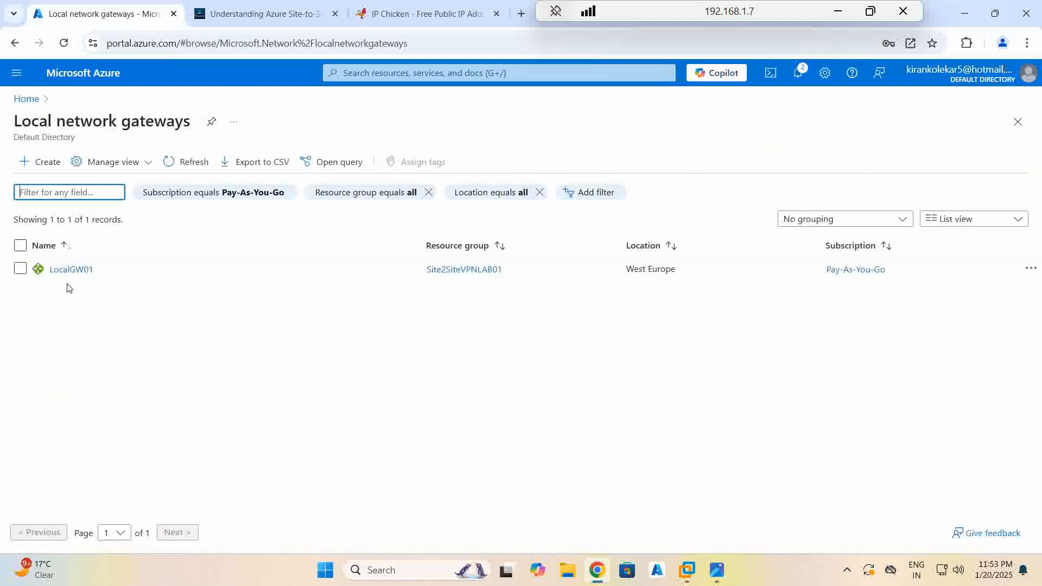
left_click(68, 268)
left_click(288, 292)
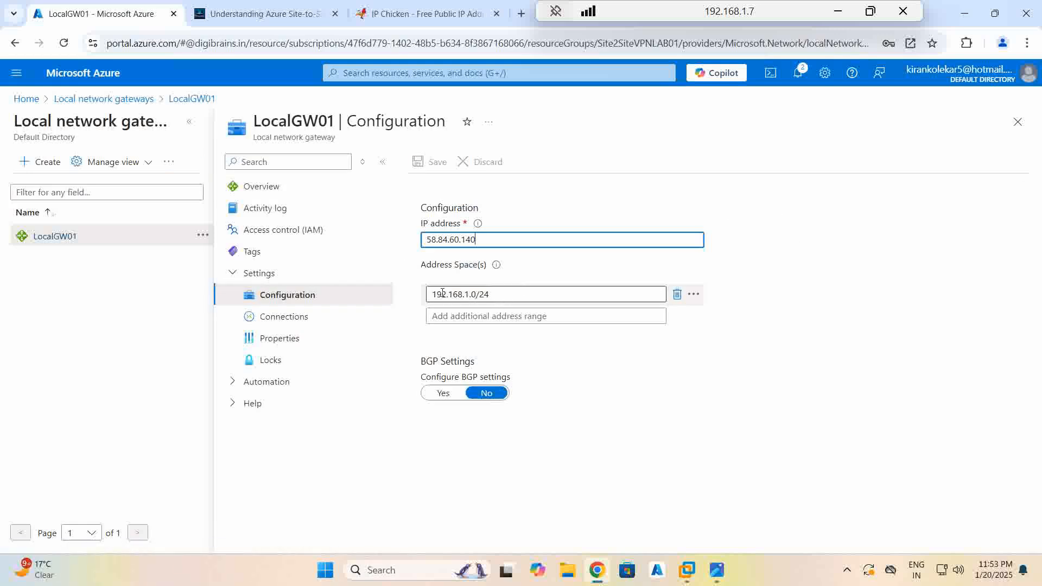
left_click(467, 317)
type("192.168.10.0/24")
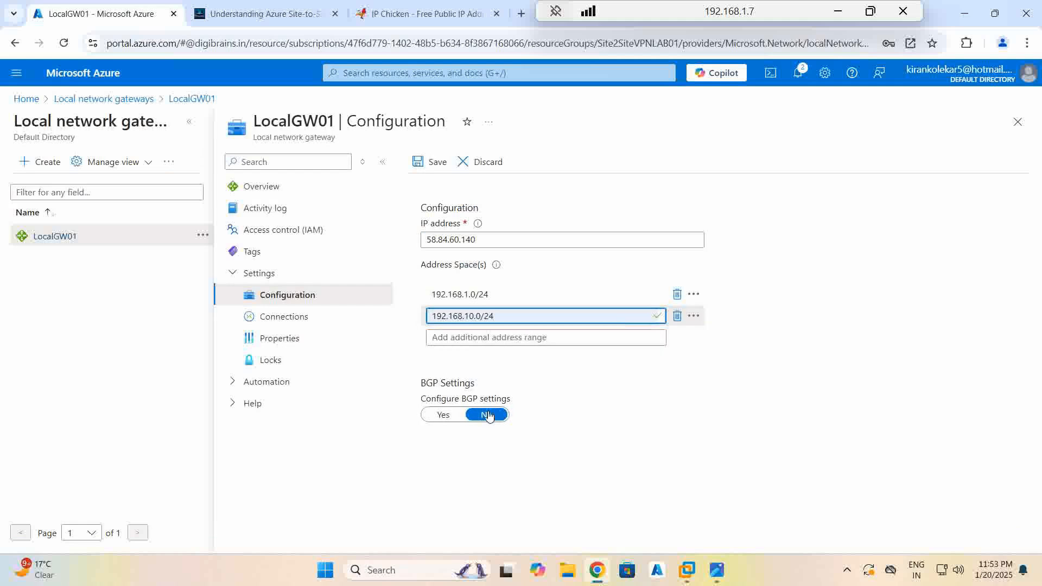
left_click(429, 163)
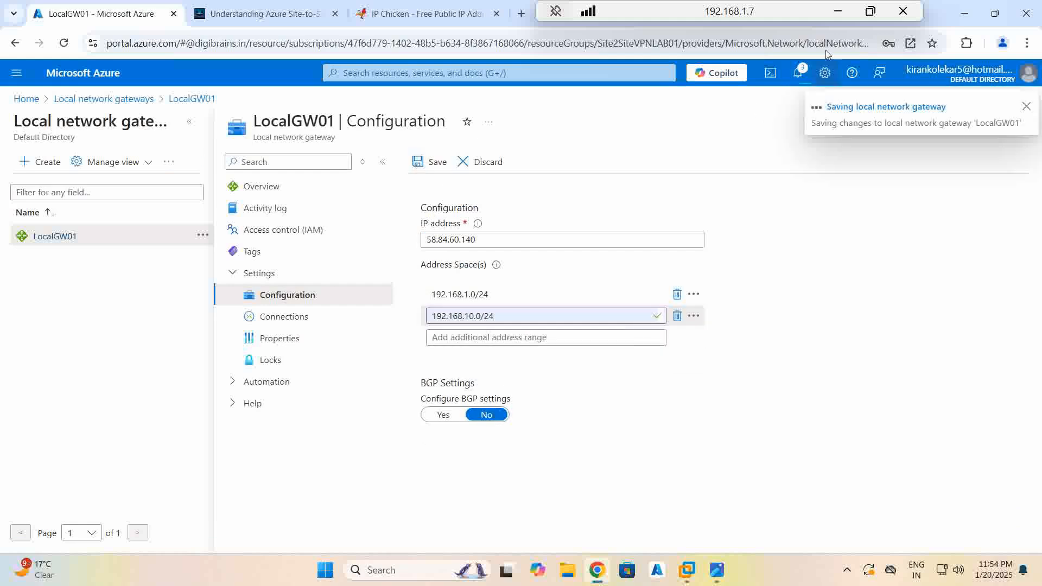
left_click(838, 16)
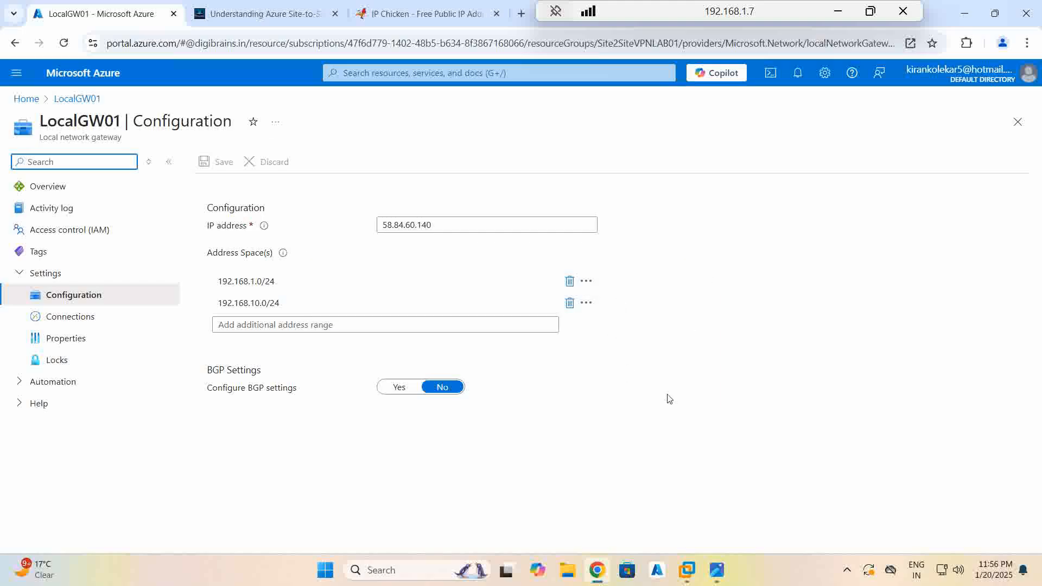
left_click(669, 399)
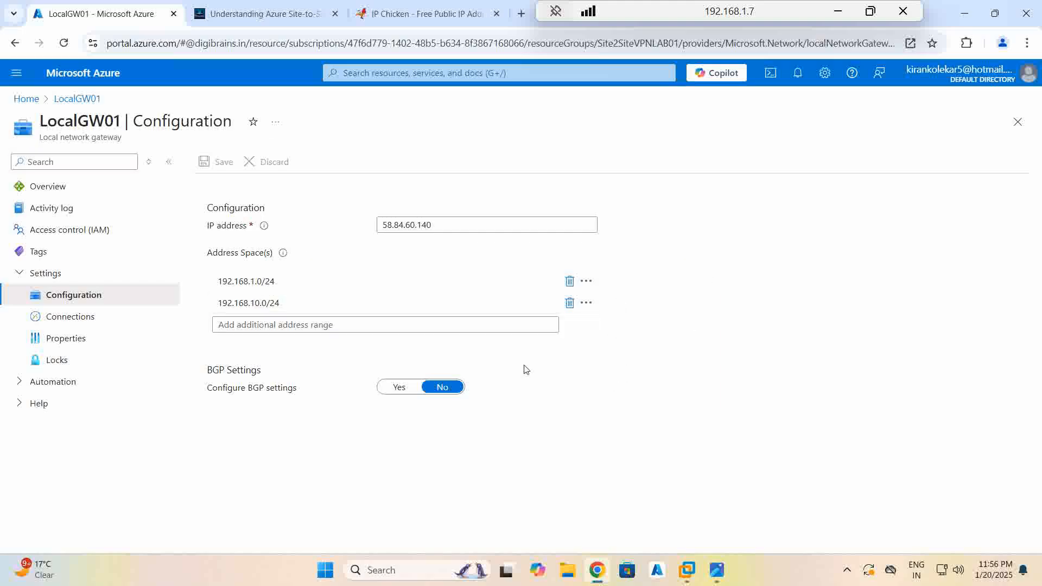
On Client01, retry the Remote Desktop connection to 172.16.0.4 and choose to sign in with a different account.
mouse_move(687, 569)
left_click(796, 503)
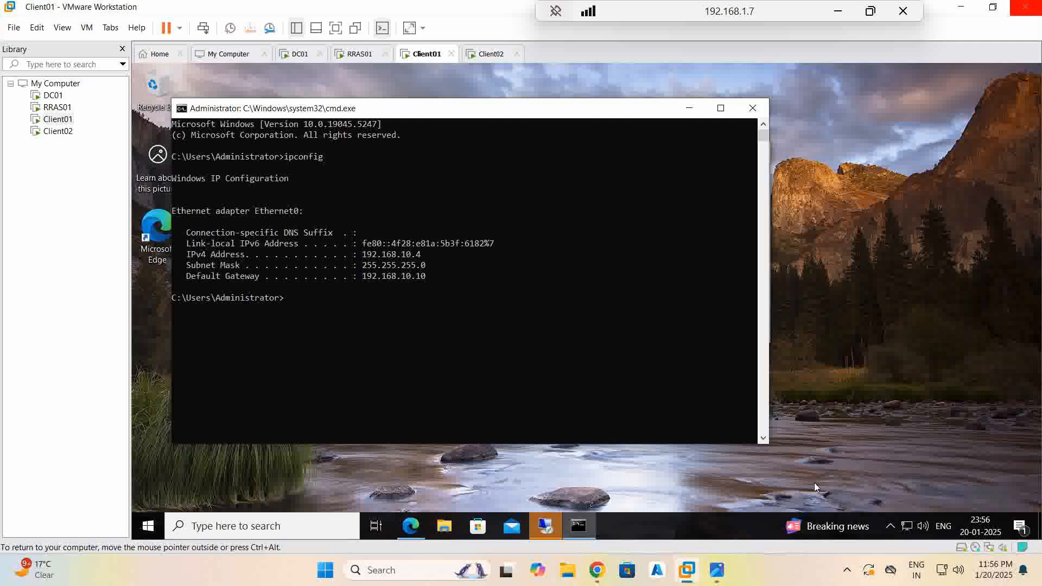
left_click(555, 523)
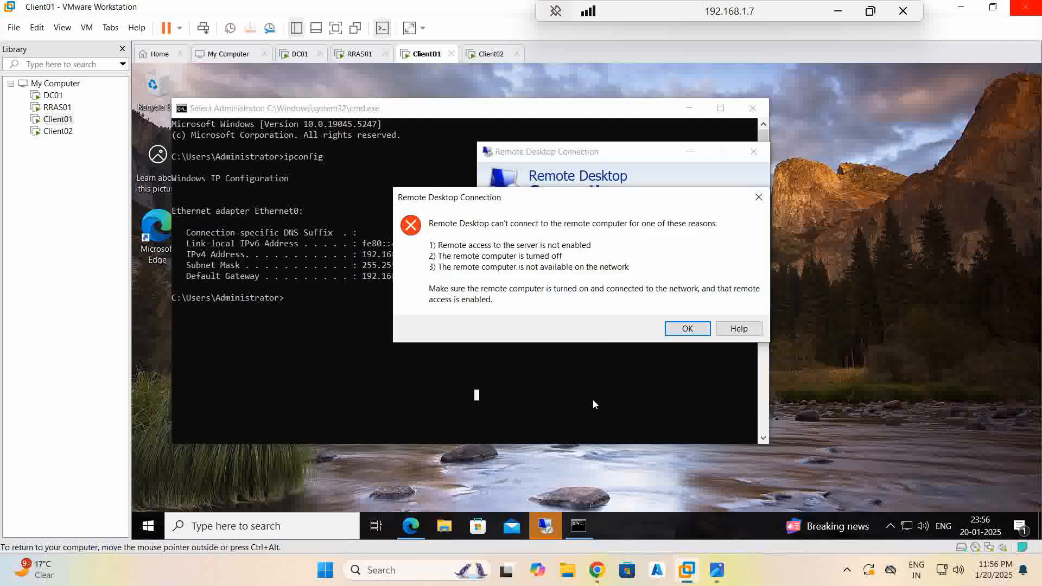
left_click(684, 327)
left_click(677, 297)
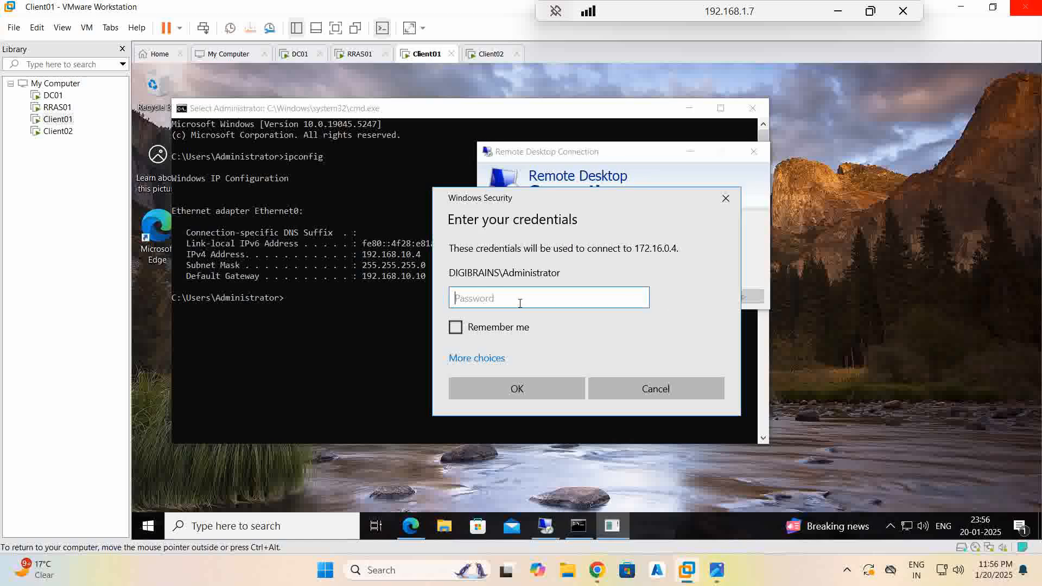
left_click(489, 358)
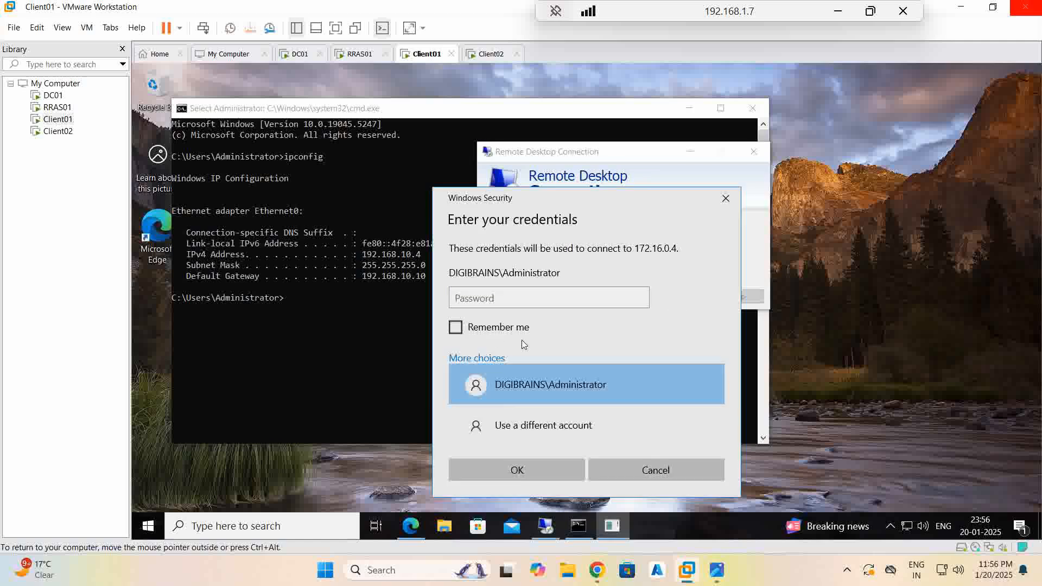
left_click(521, 426)
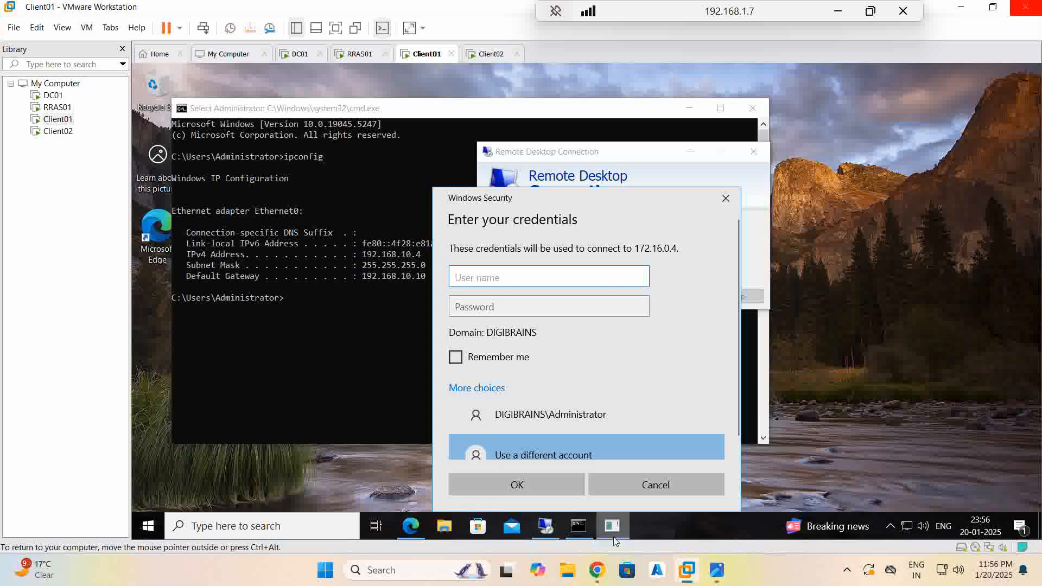
left_click(600, 571)
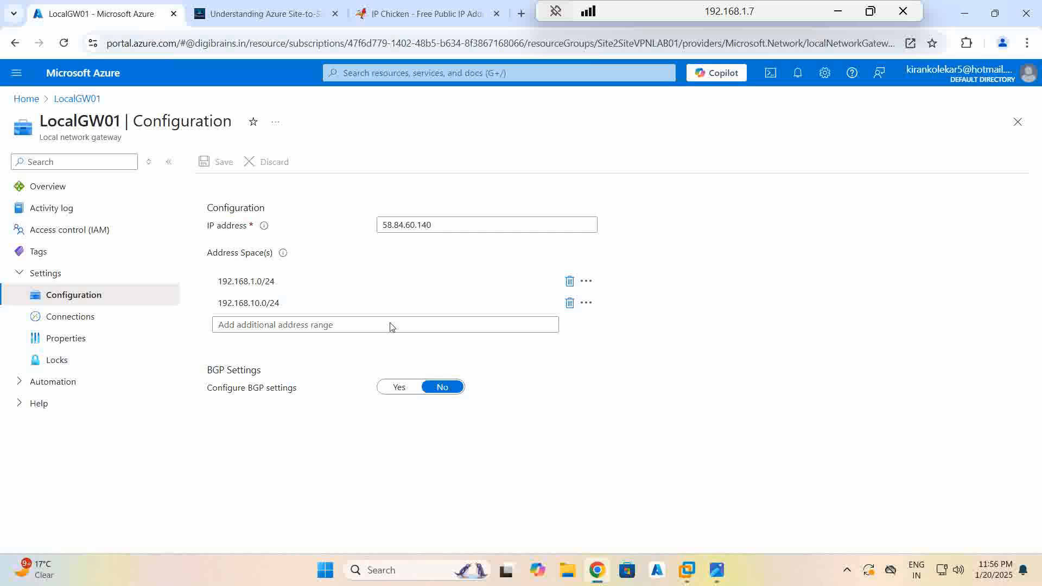
Switch VNET01's DNS servers to Custom, enter 192.168.10.3, and save.
left_click(25, 99)
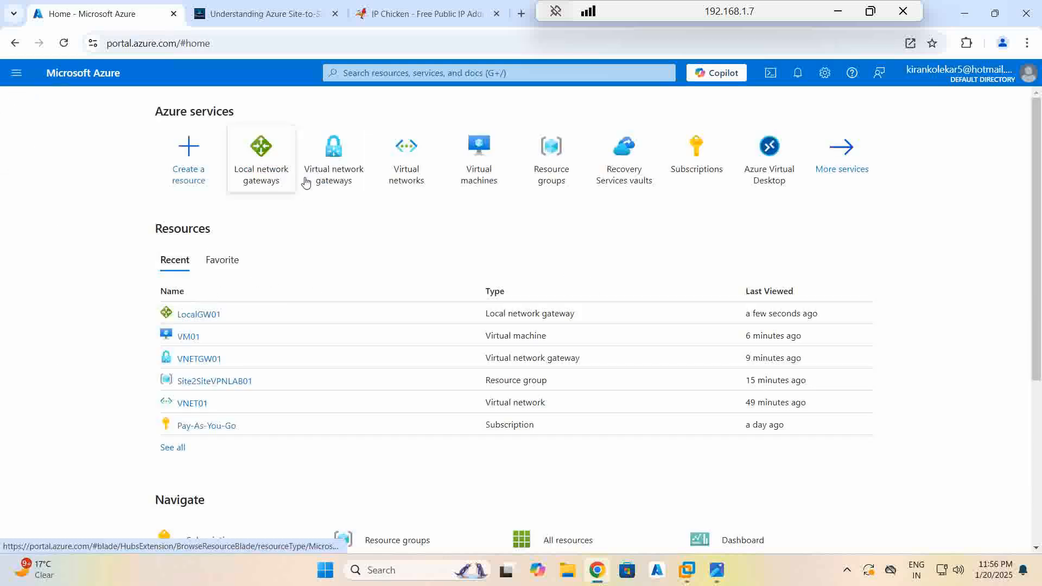
left_click(406, 175)
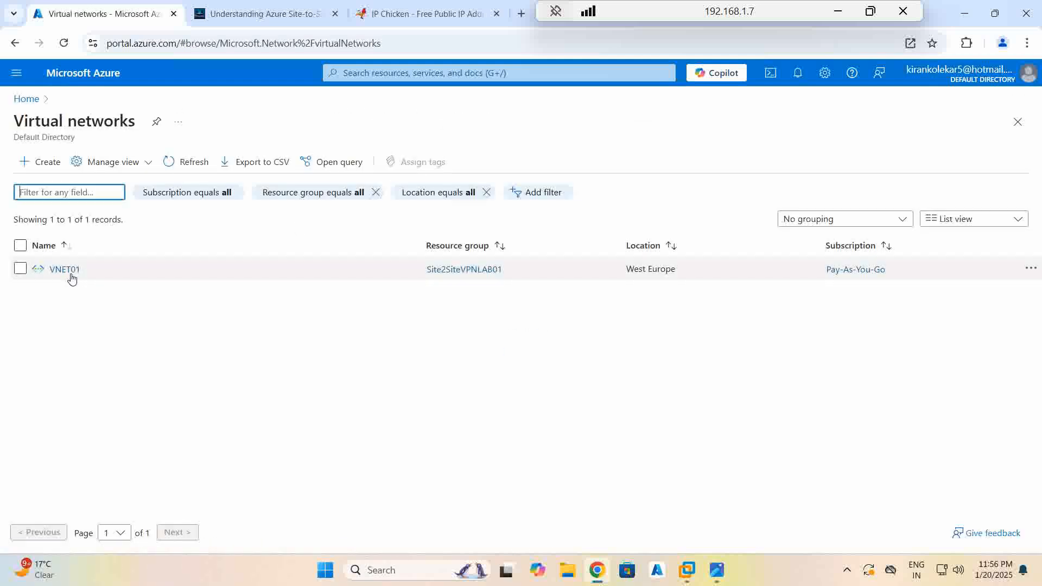
left_click(66, 271)
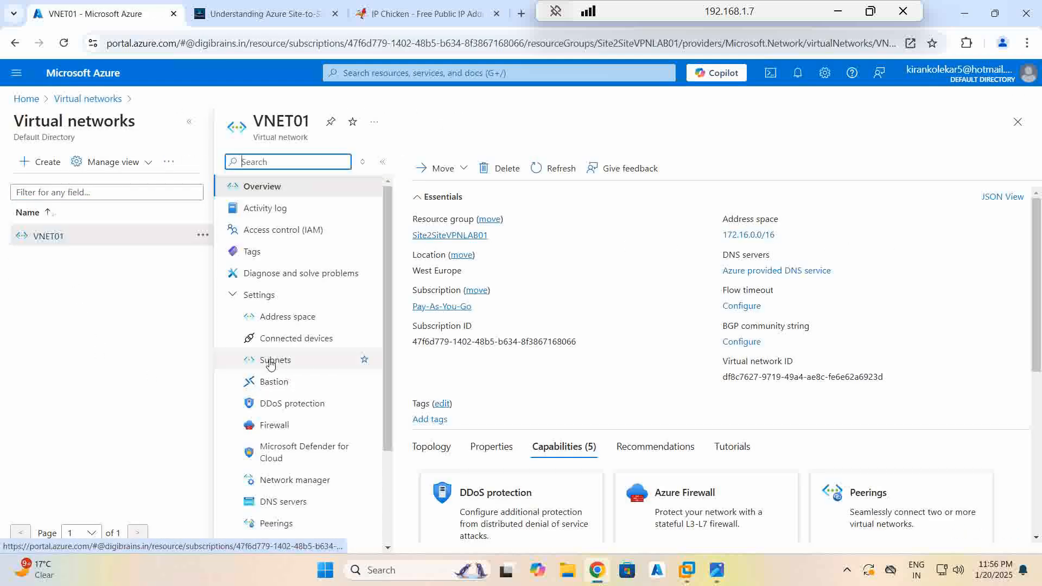
left_click(276, 501)
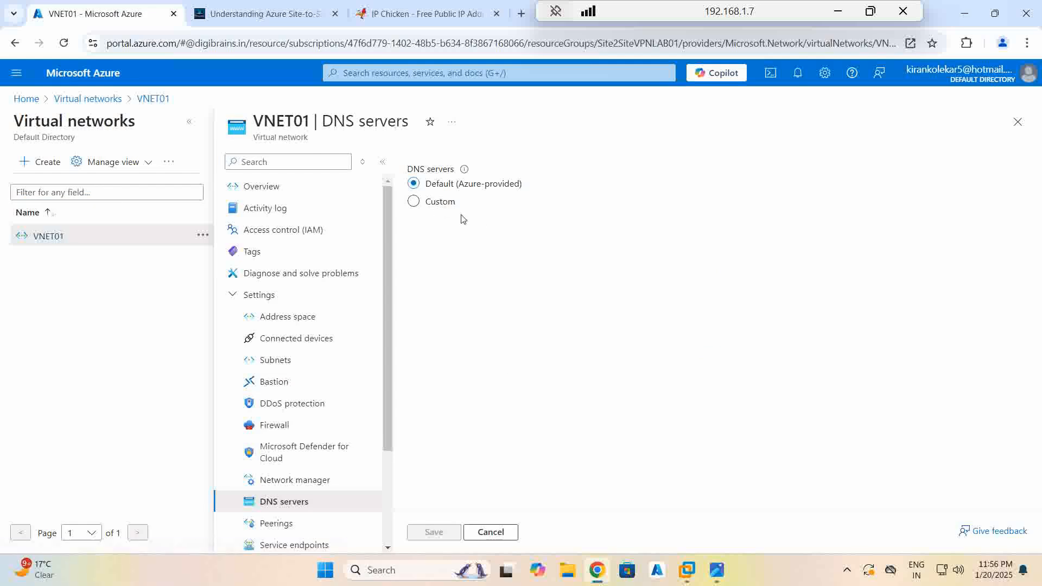
left_click(437, 205)
left_click(454, 312)
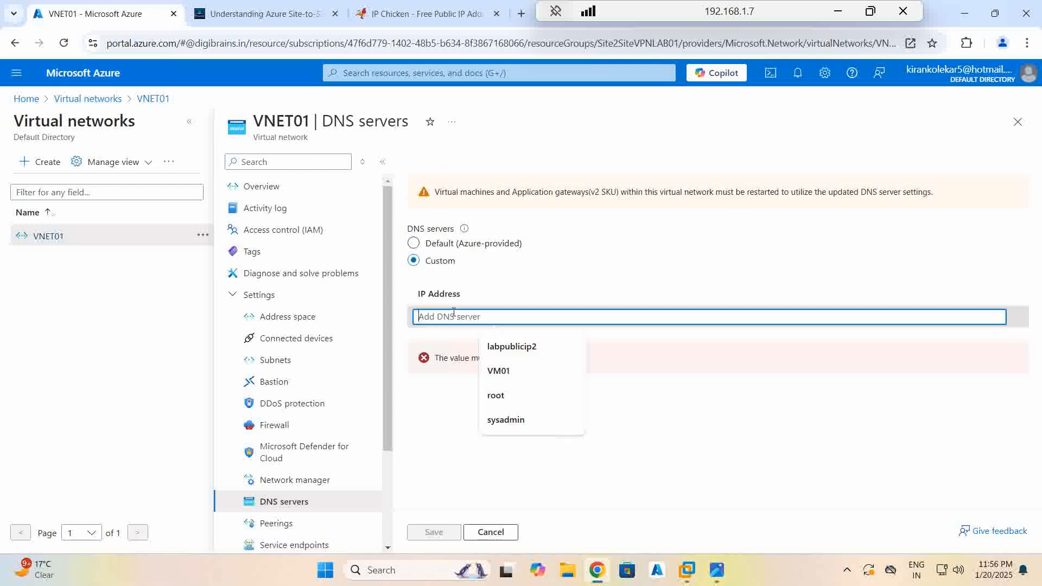
type("192.1")
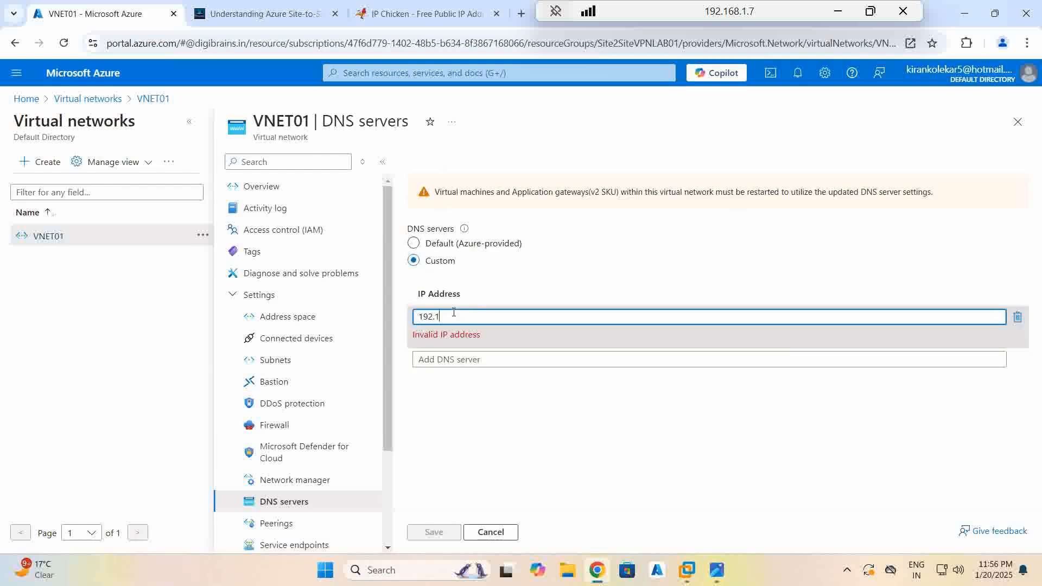
type("68.10.3")
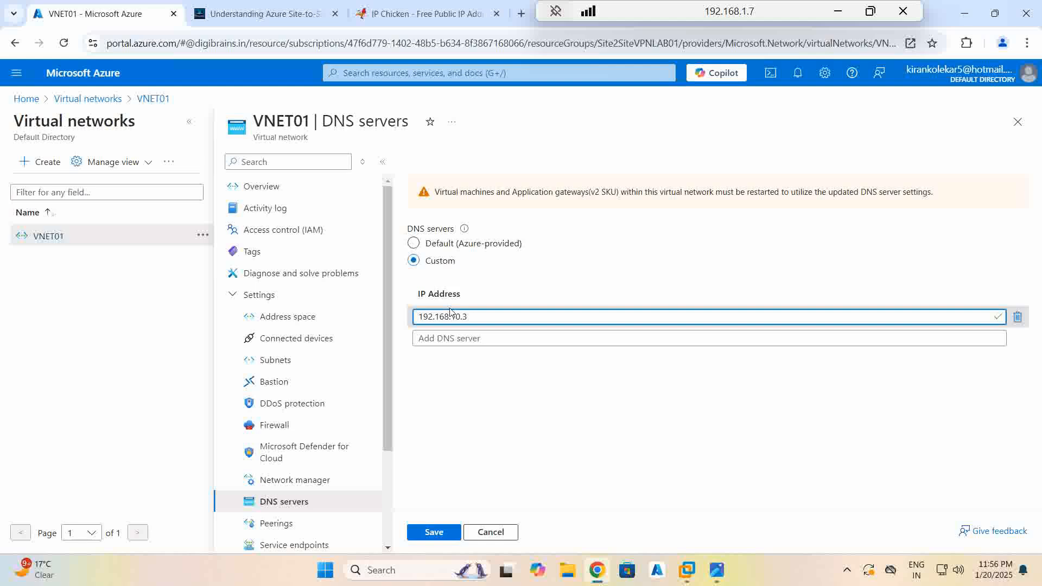
left_click(433, 532)
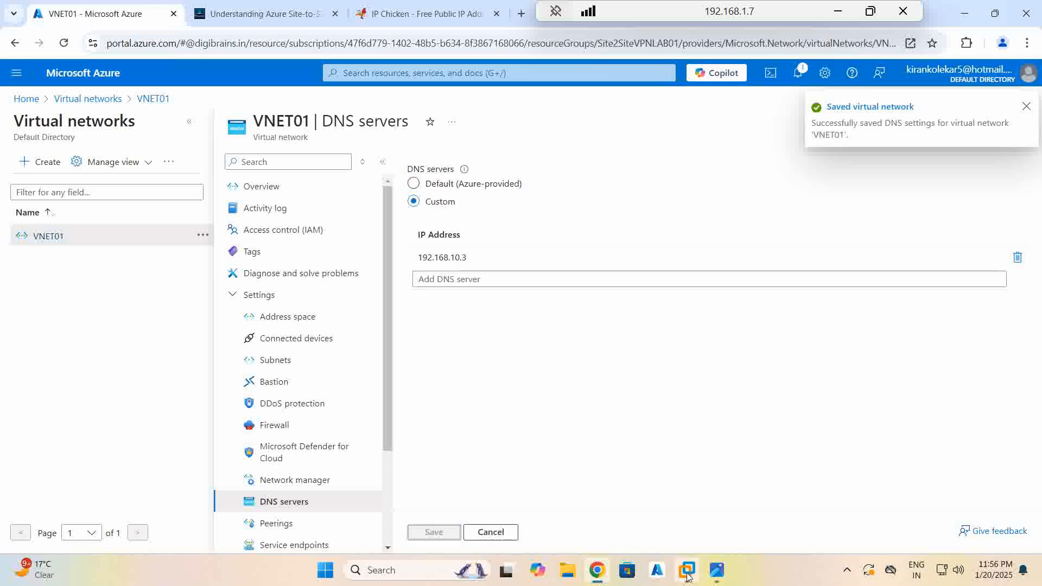
On RRAS01, dismiss the Remote Desktop error and cancel a connection attempt to 172.16.0.4.
mouse_move(687, 576)
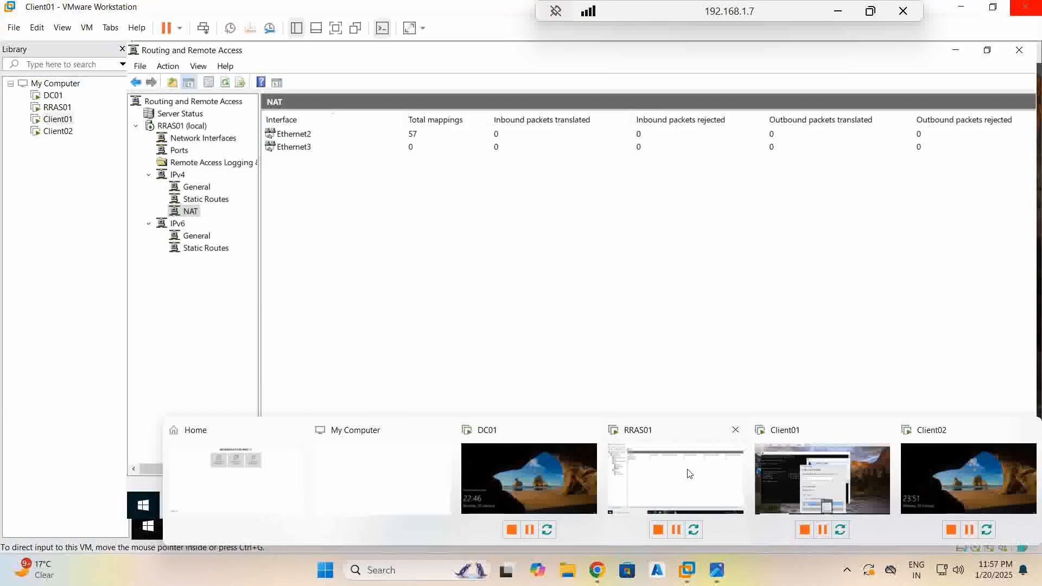
left_click(690, 474)
left_click(481, 205)
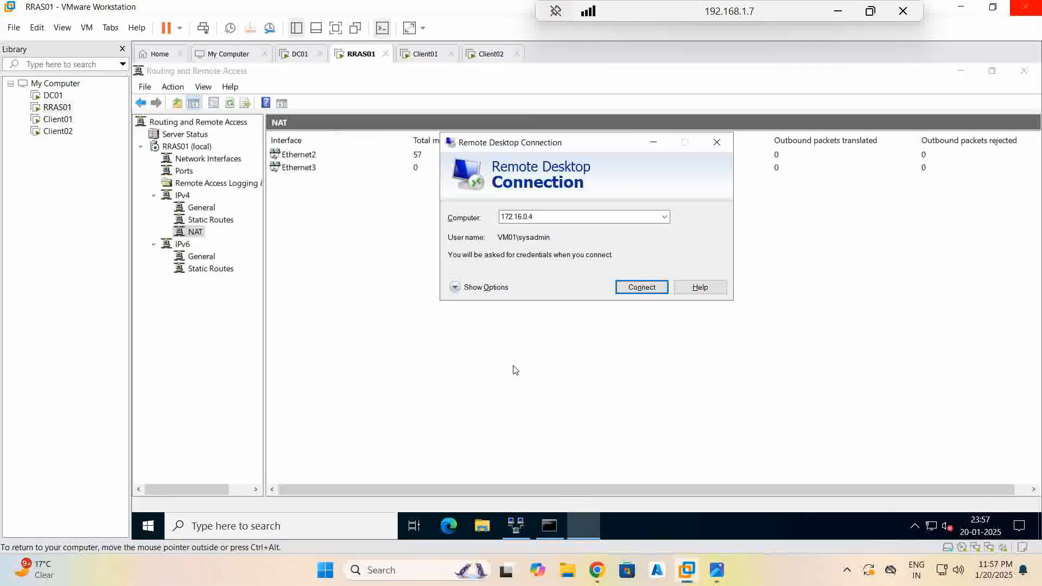
left_click(637, 287)
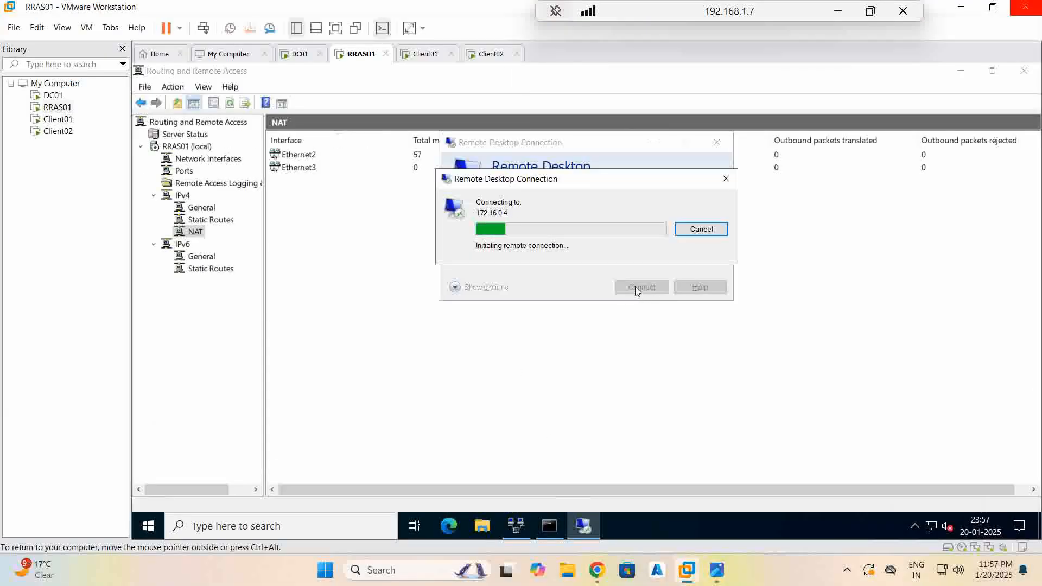
left_click(700, 229)
From Client01, reconnect to 172.16.0.4 as VM01's local sysadmin account and accept the certificate.
left_click(58, 119)
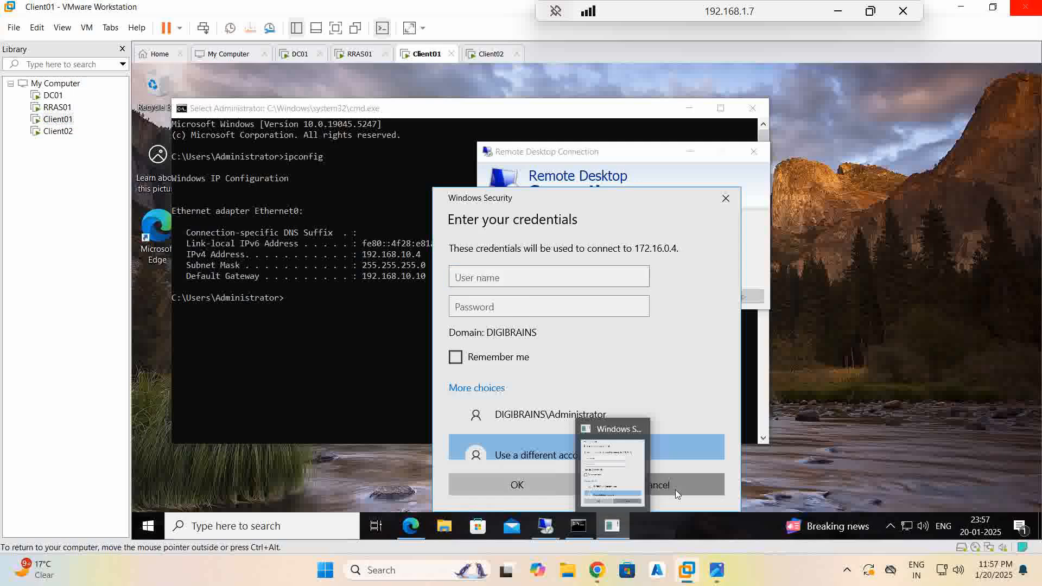
left_click(675, 490)
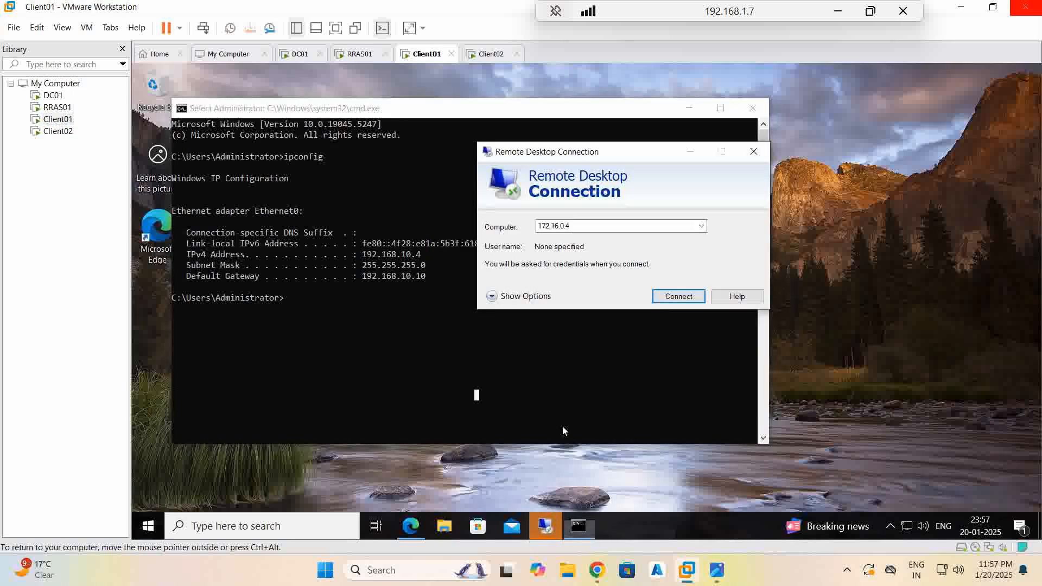
left_click(665, 298)
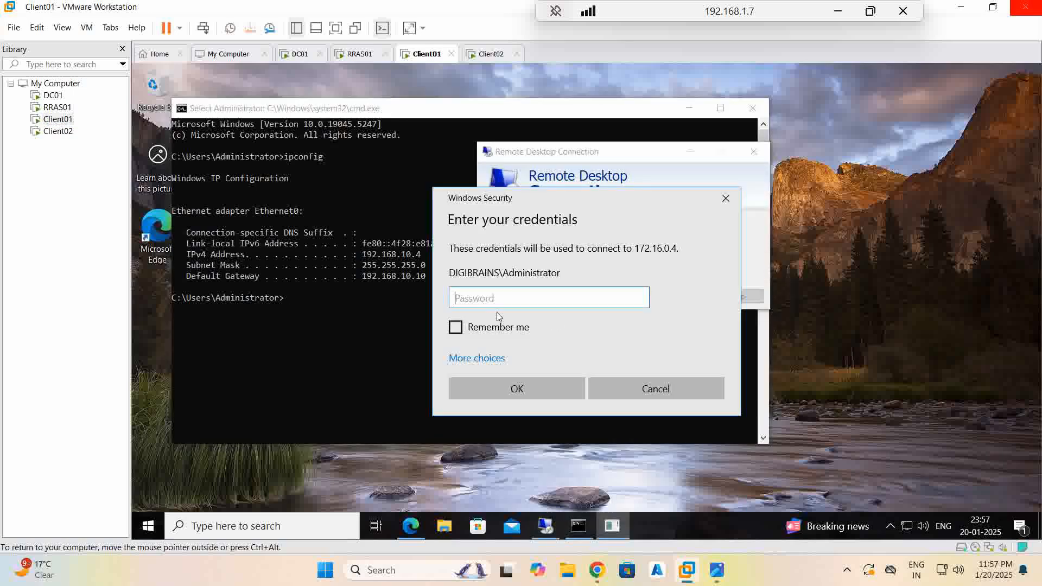
left_click(467, 365)
left_click(543, 425)
type("sysadmin")
key("Tab")
type("*******")
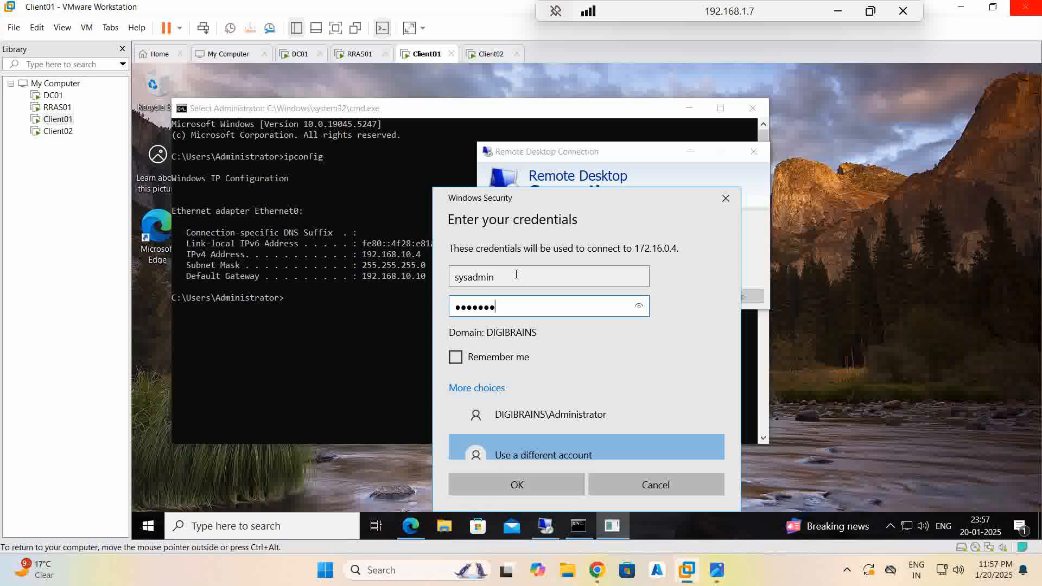
type("**")
key("Return")
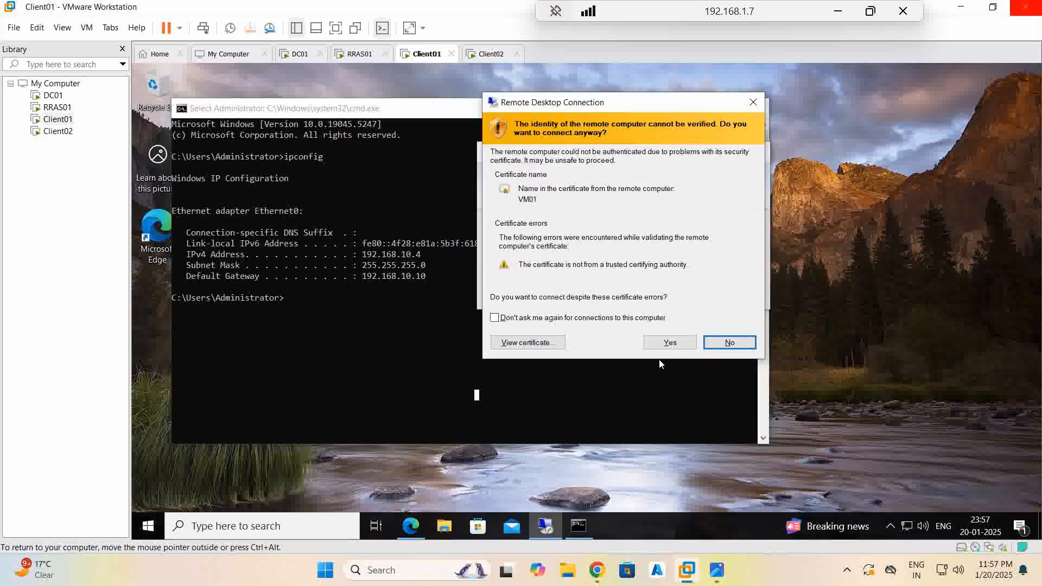
left_click(670, 343)
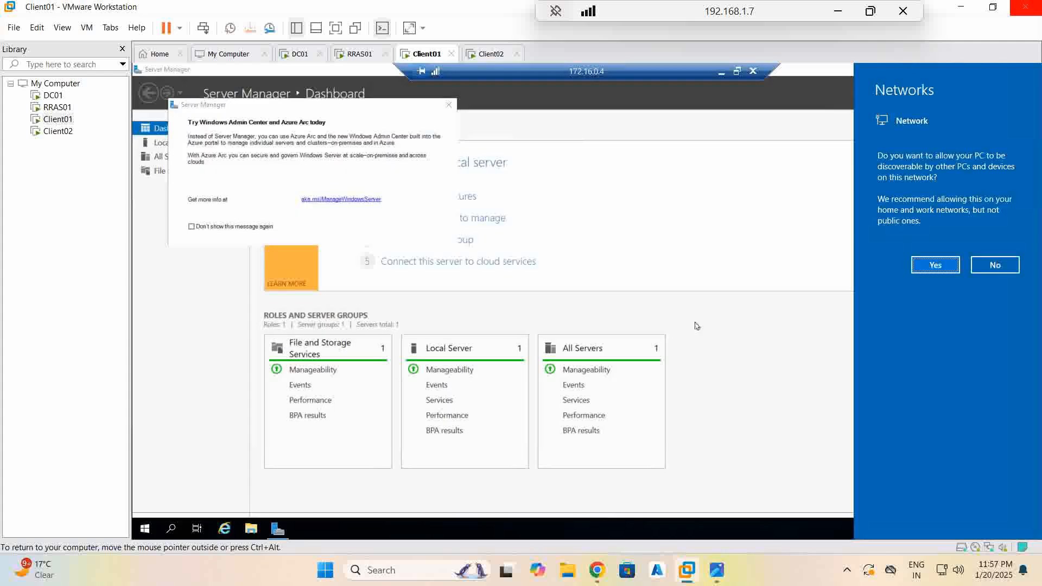
Allow VM01 to be discoverable on the network and launch a cmd prompt from Run.
left_click(934, 266)
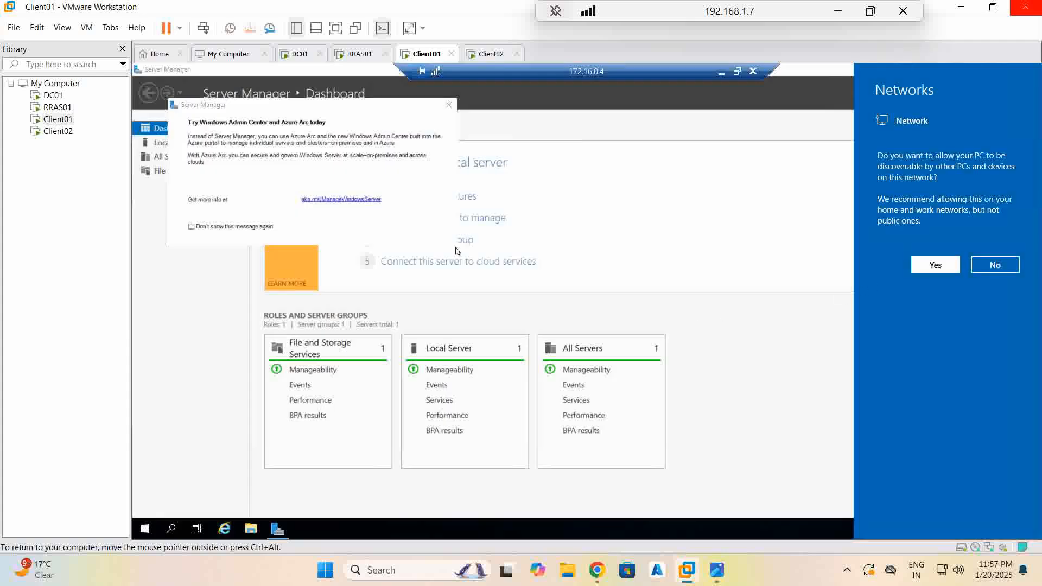
right_click(152, 531)
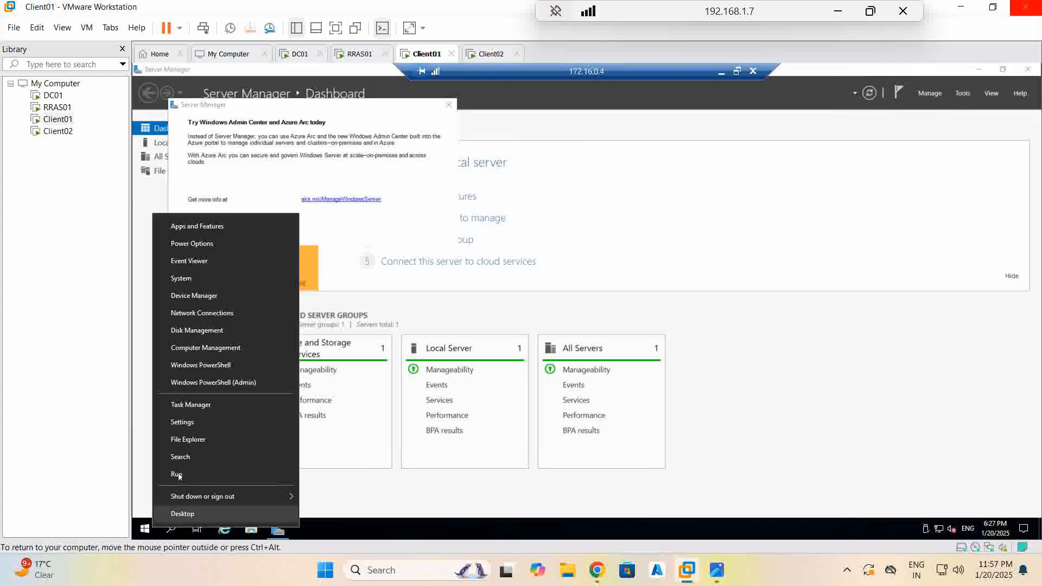
left_click(180, 476)
type("cmd")
key("Return")
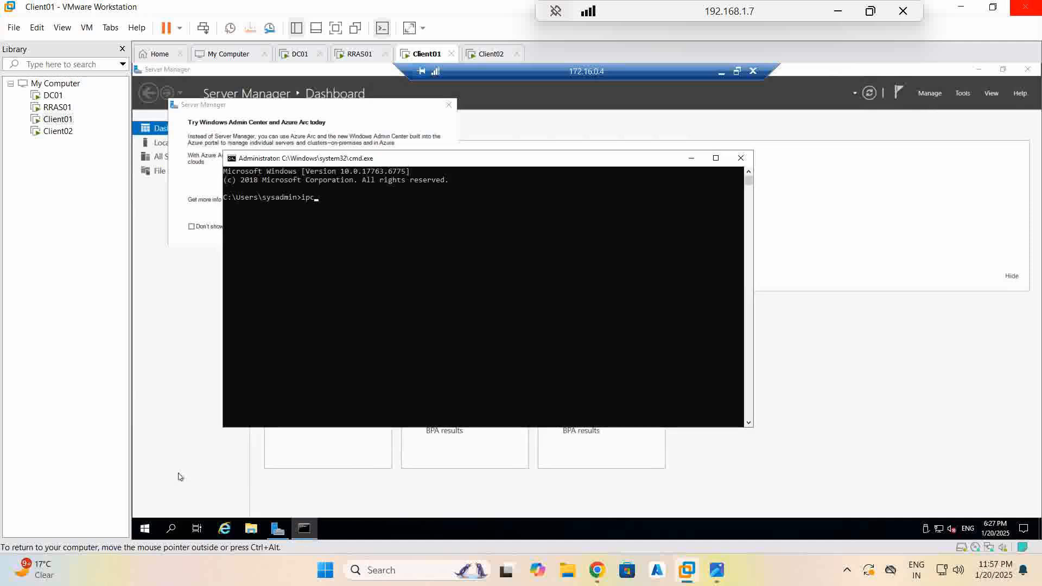
Run ipconfig /all, ipconfig /renew, then ipconfig /all to confirm DNS server 192.168.10.3.
type("ipcofnig /")
key("BackSpace")
key("BackSpace")
key("BackSpace")
key("BackSpace")
key("BackSpace")
key("Return")
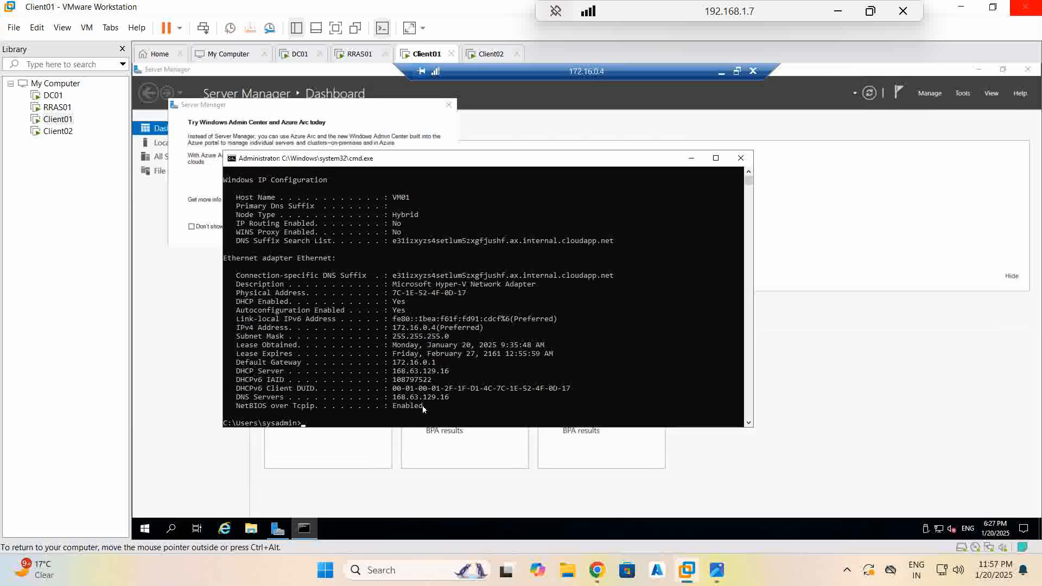
type("ipconfig /renew")
key("Return")
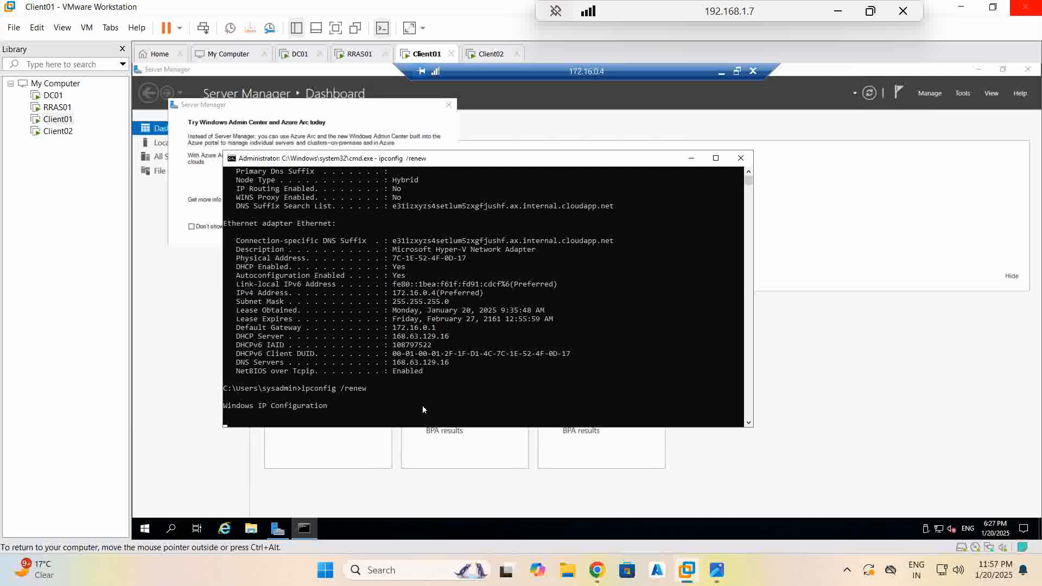
type("ipconfig /all")
key("Return")
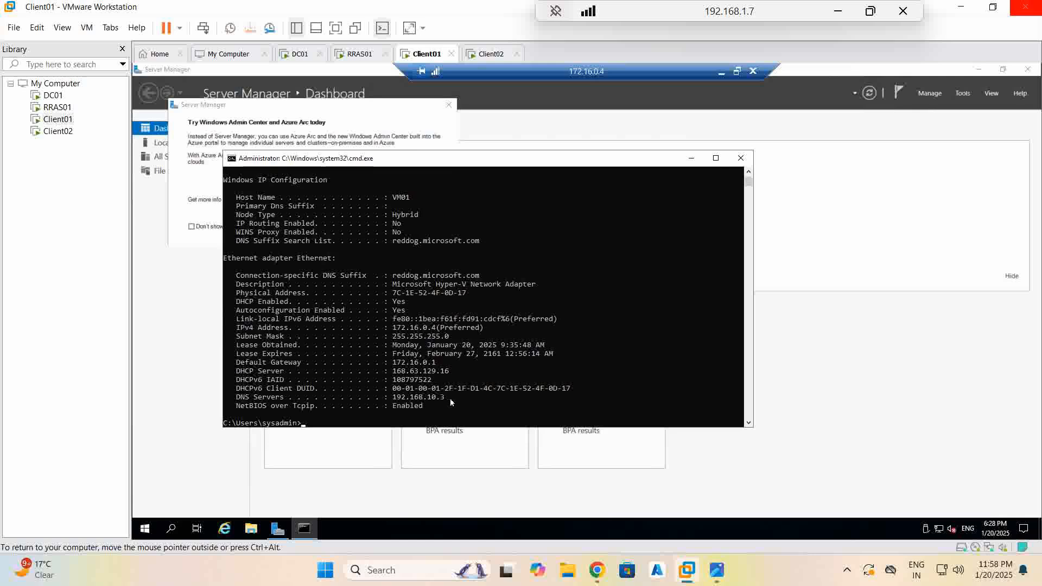
Open the Computer Name/Domain Changes dialog from This PC's system properties.
left_click(250, 528)
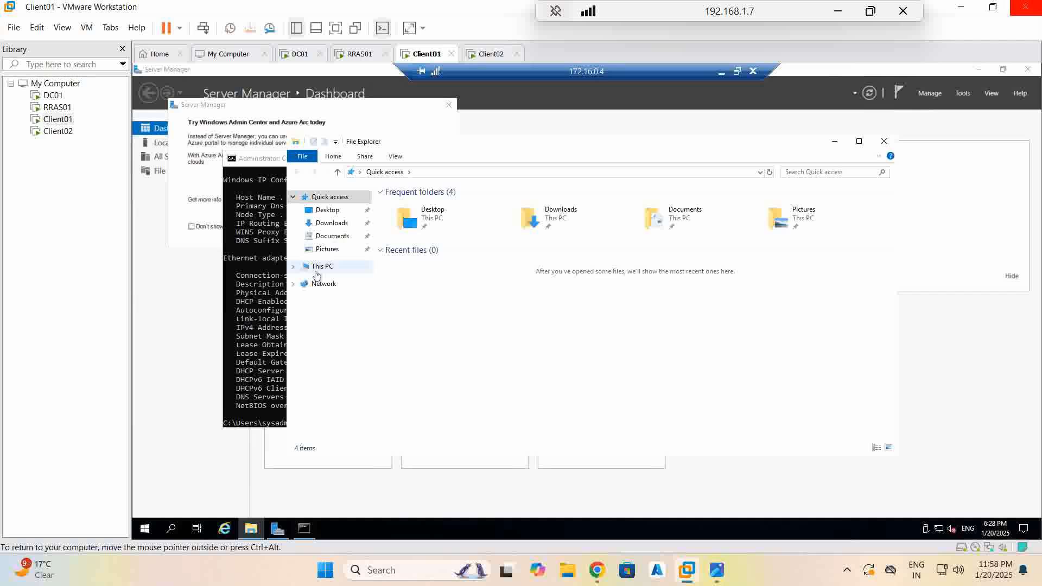
right_click(319, 273)
left_click(342, 417)
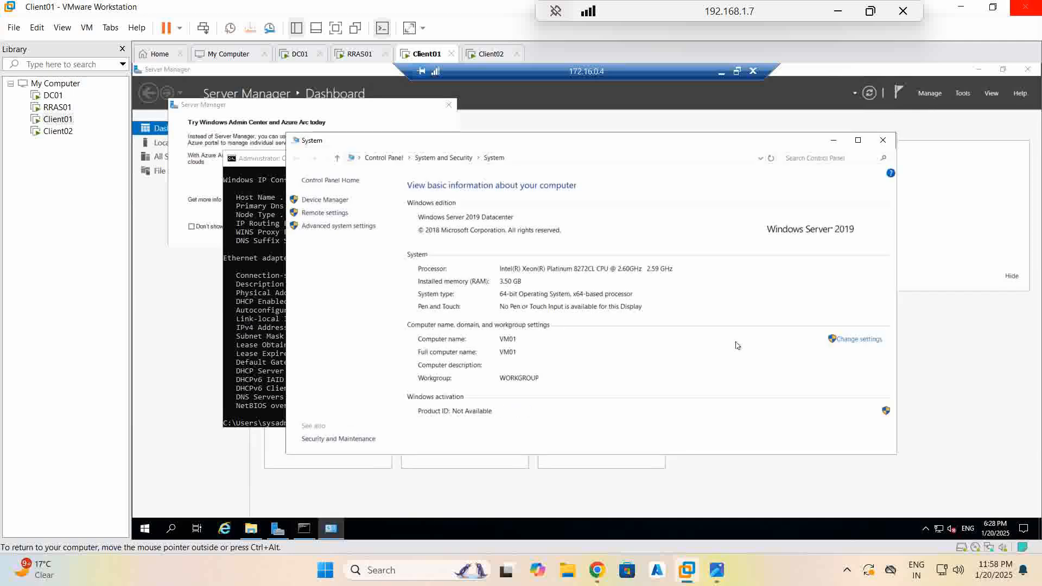
left_click(863, 340)
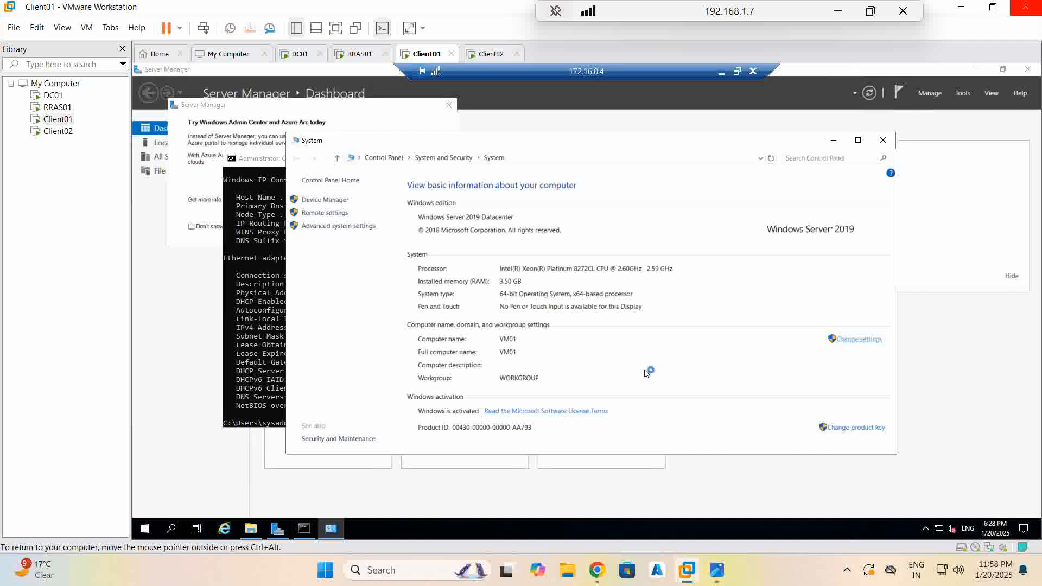
left_click(416, 277)
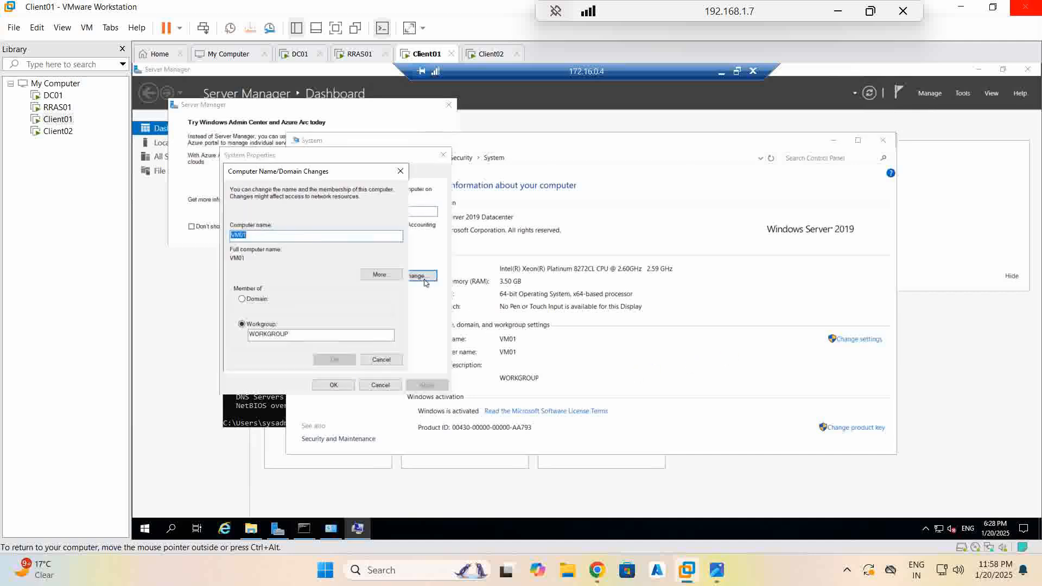